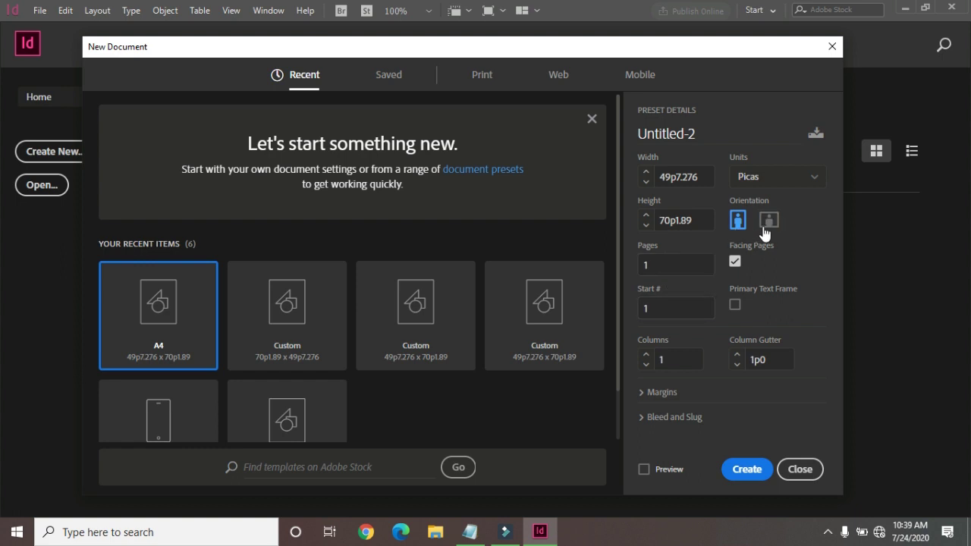
Step: Create the A4 portrait document and draw a rectangle frame covering the full area inside the page margins
{"action": "left_click", "coordinate": [746, 469]}
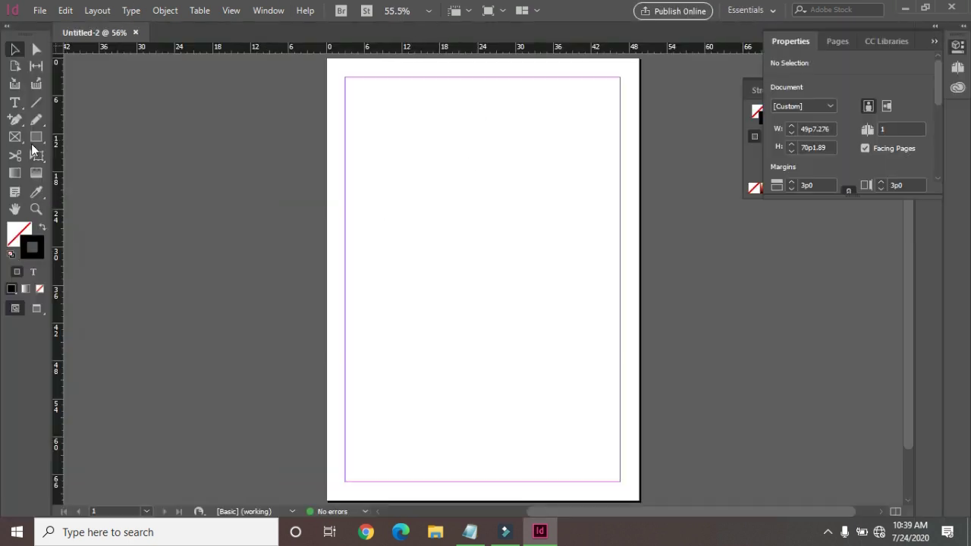
{"action": "left_click", "coordinate": [14, 139]}
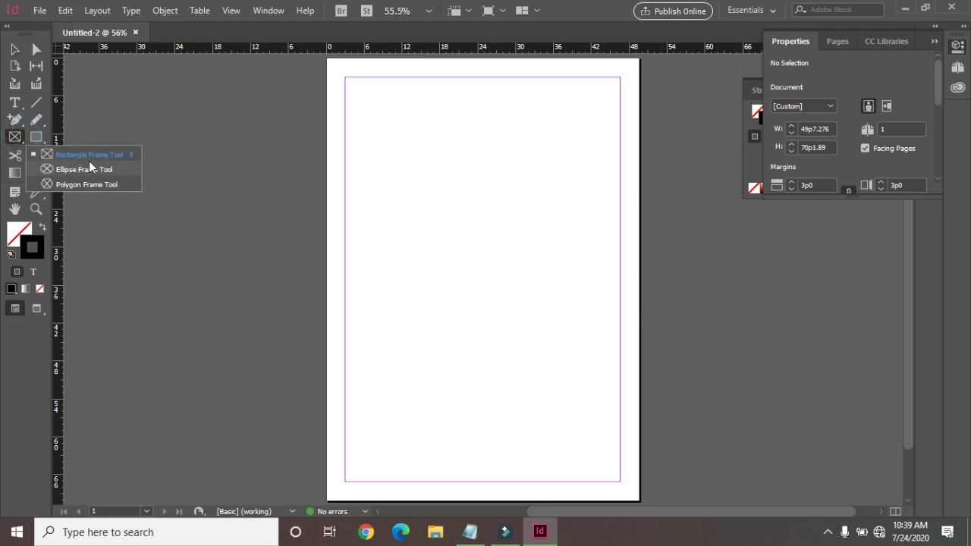
{"action": "left_click", "coordinate": [103, 157]}
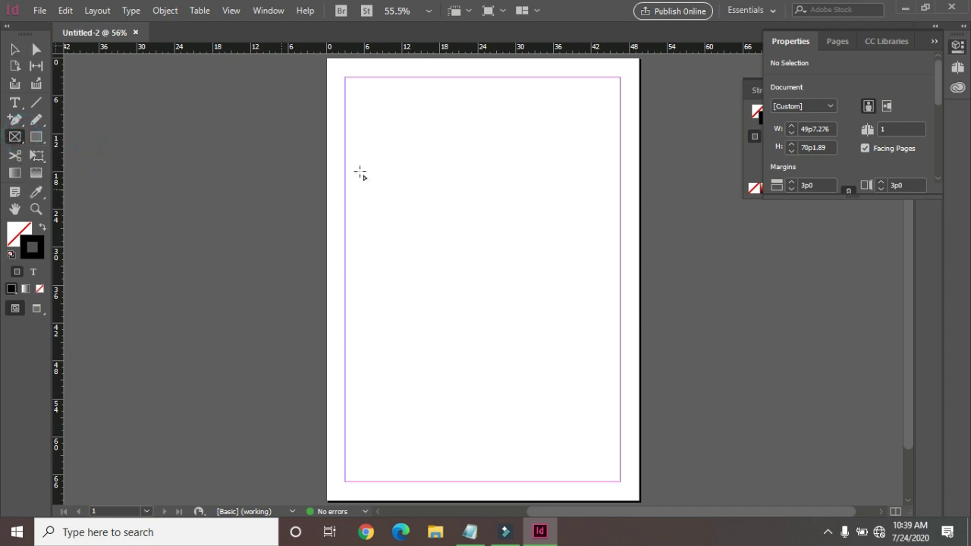
{"action": "left_click_drag", "start_coordinate": [345, 76], "coordinate": [620, 481]}
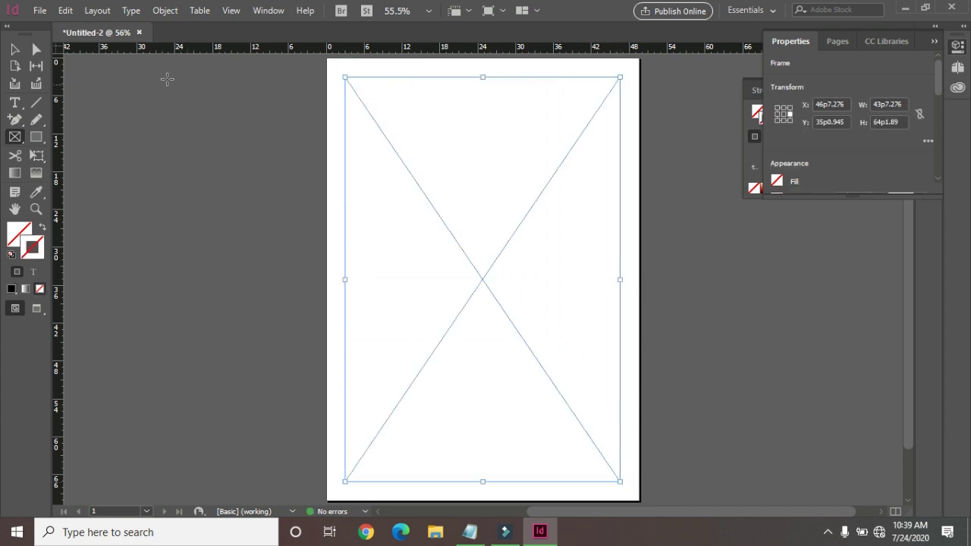
{"action": "left_click", "coordinate": [40, 10]}
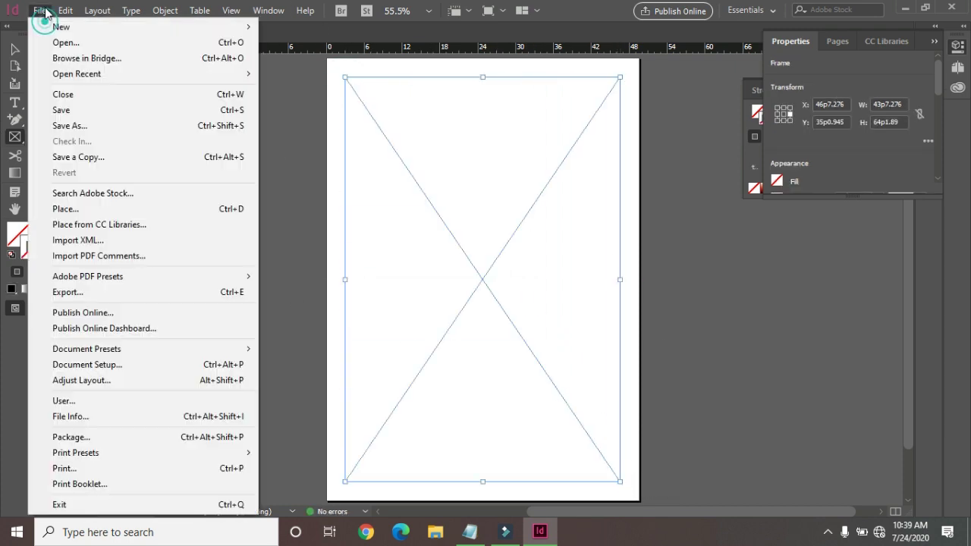
{"action": "left_click", "coordinate": [89, 214]}
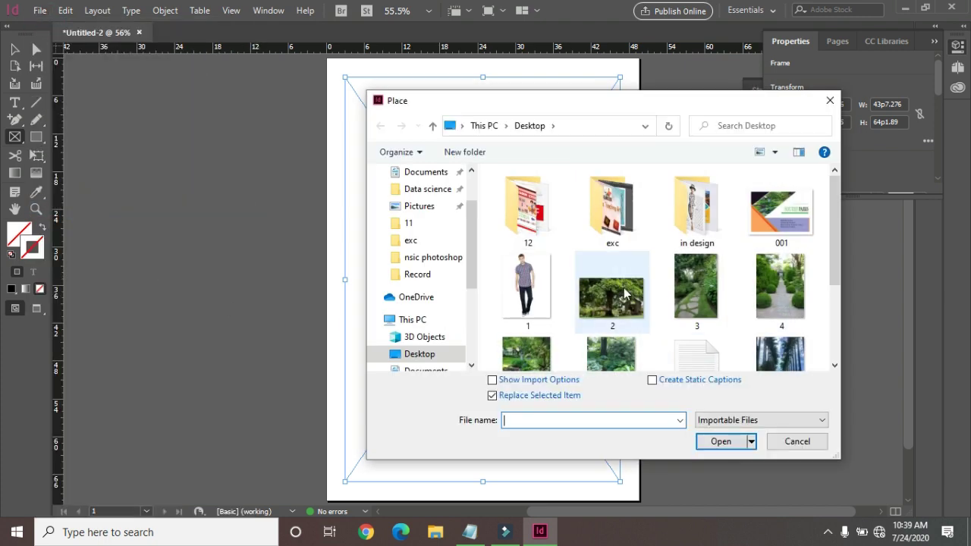
{"action": "scroll", "coordinate": [620, 294], "scroll_direction": "down", "scroll_amount": 2}
{"action": "left_click", "coordinate": [527, 301]}
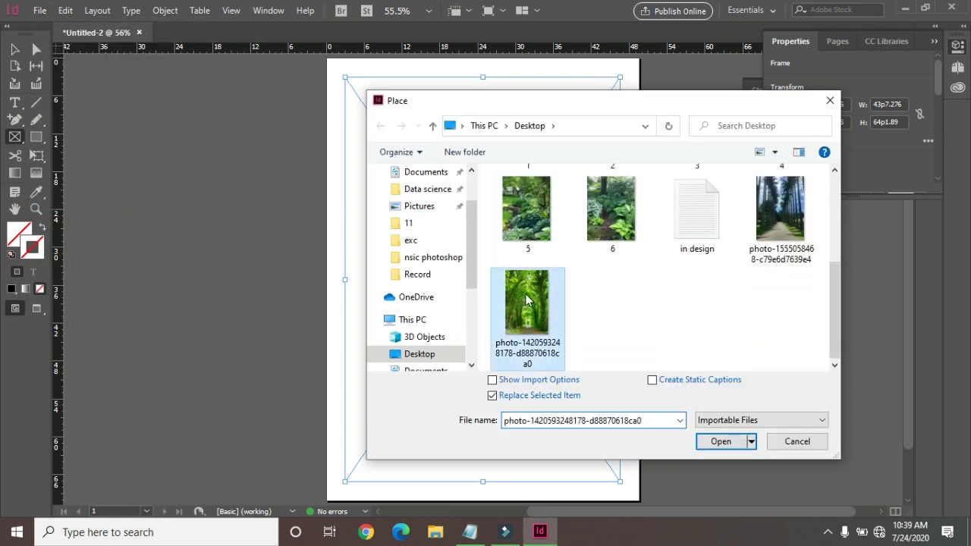
{"action": "left_click", "coordinate": [720, 441]}
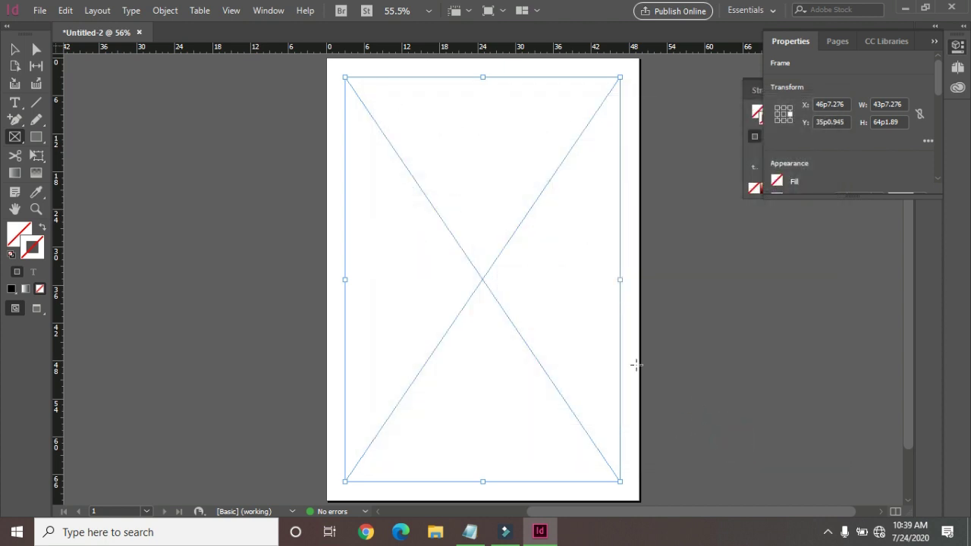
Step: Fit the forest image's content to its frame and set its display performance to High Quality Display
{"action": "left_click", "coordinate": [170, 14]}
{"action": "mouse_move", "coordinate": [318, 279]}
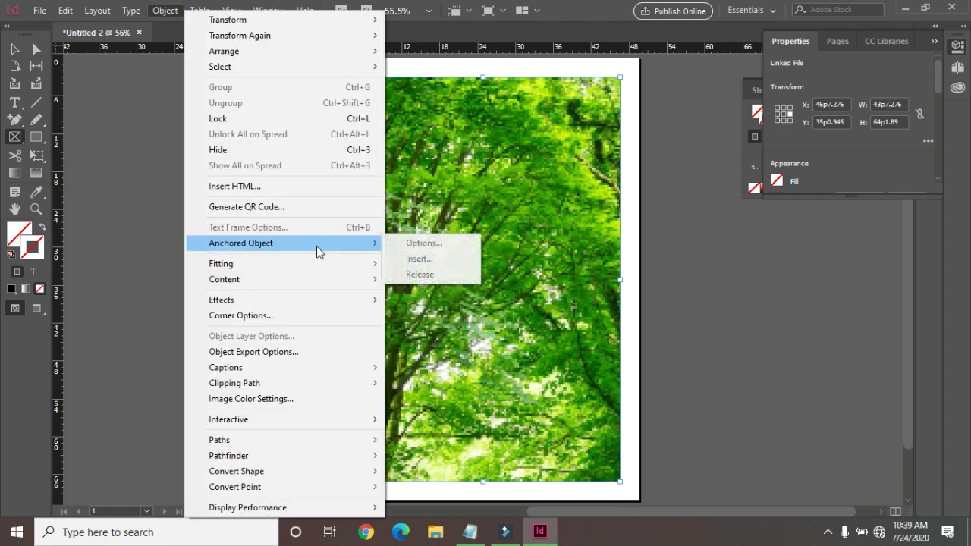
{"action": "mouse_move", "coordinate": [364, 267]}
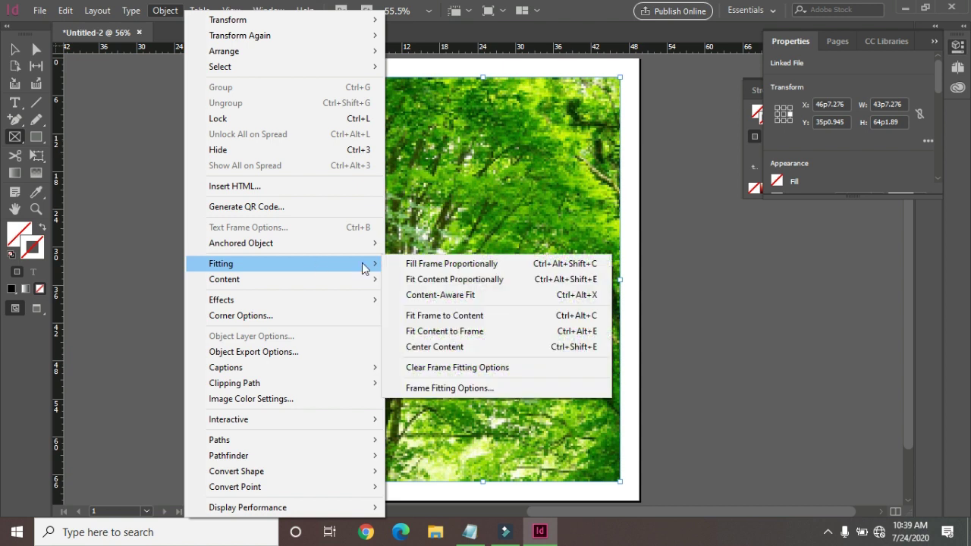
{"action": "left_click", "coordinate": [457, 333]}
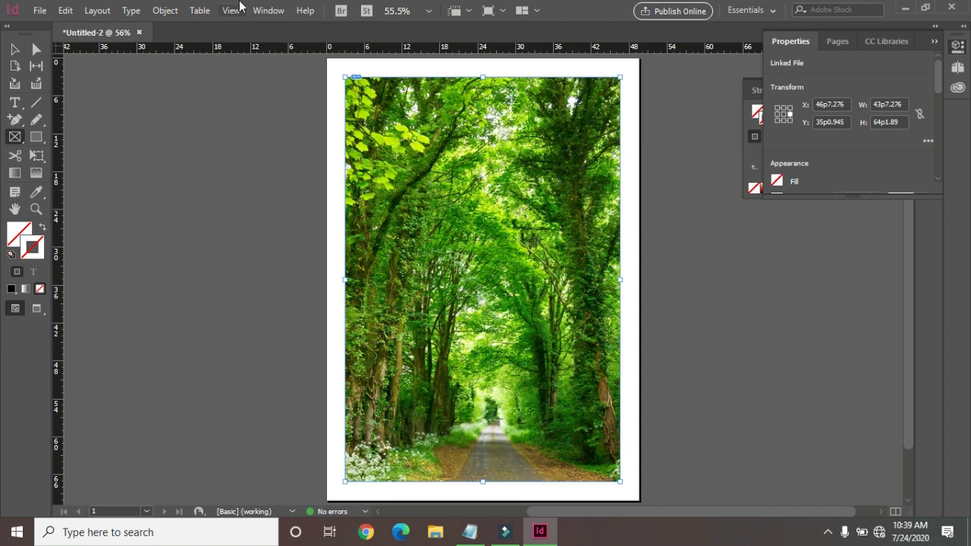
{"action": "left_click", "coordinate": [164, 9]}
{"action": "mouse_move", "coordinate": [311, 512]}
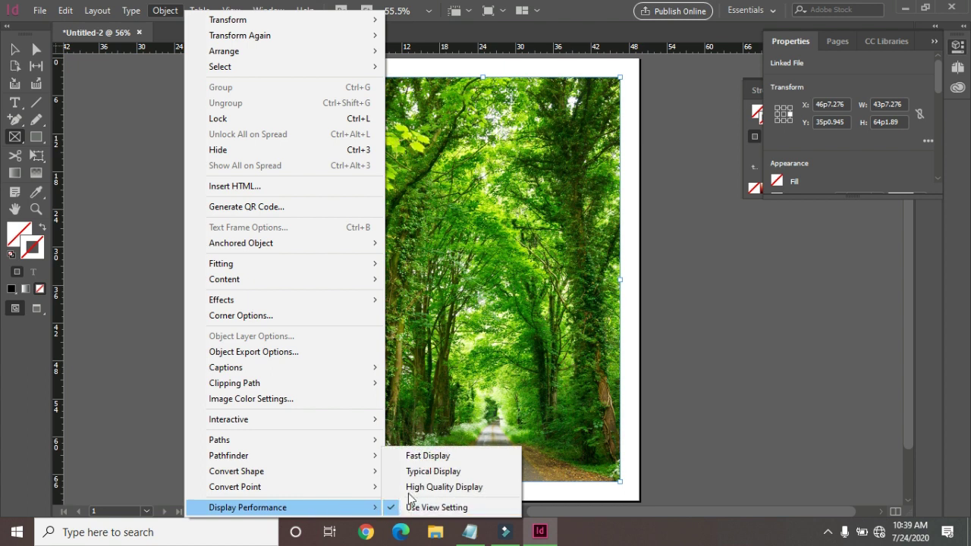
{"action": "left_click", "coordinate": [410, 487]}
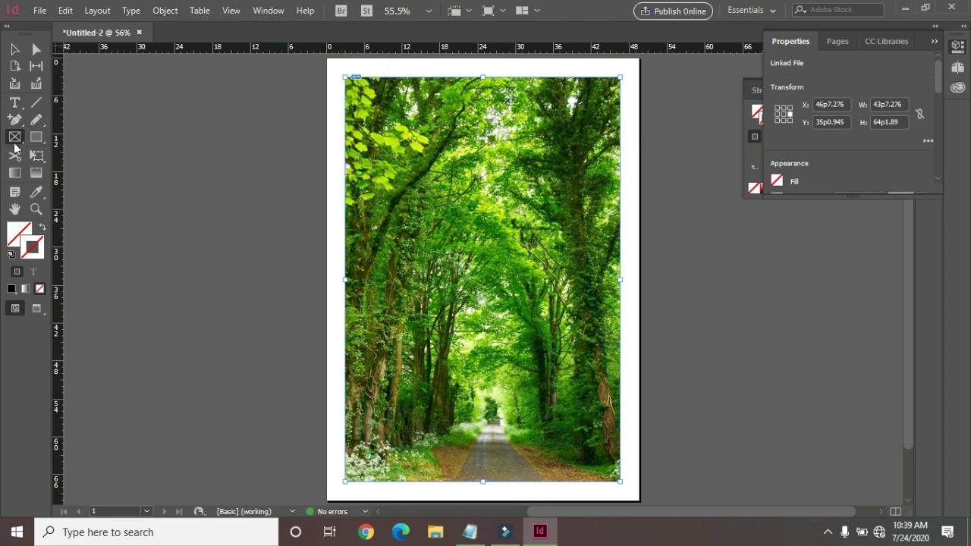
Step: Draw a rectangle frame about 43p7 wide and 9p6 high across the upper part of the image and fill it green
{"action": "left_click", "coordinate": [15, 139]}
{"action": "left_click_drag", "start_coordinate": [347, 119], "coordinate": [624, 184]}
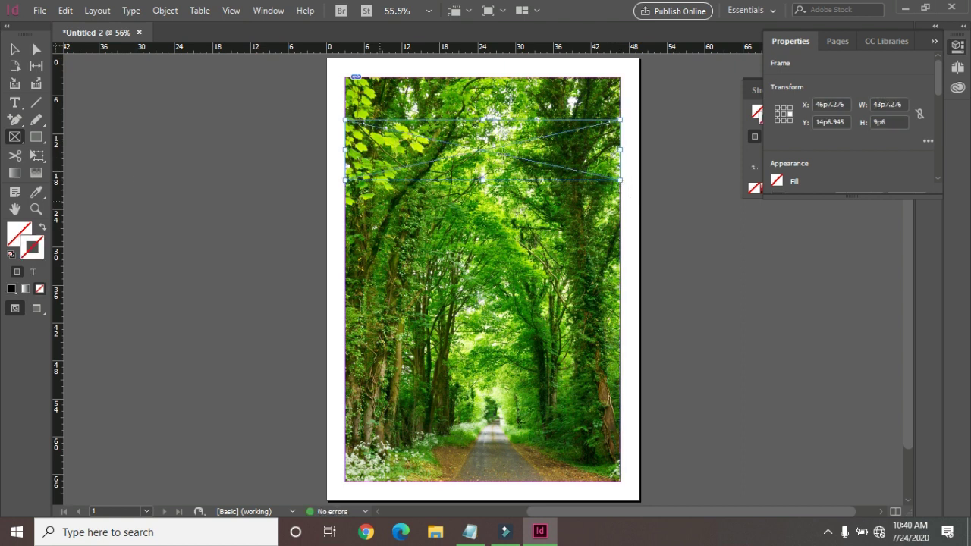
{"action": "double_click", "coordinate": [16, 236]}
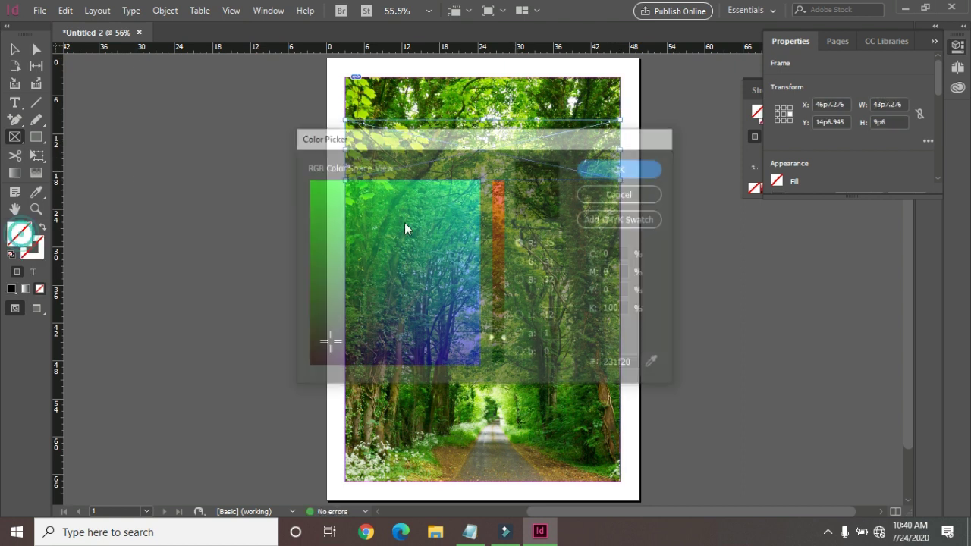
{"action": "left_click", "coordinate": [331, 247]}
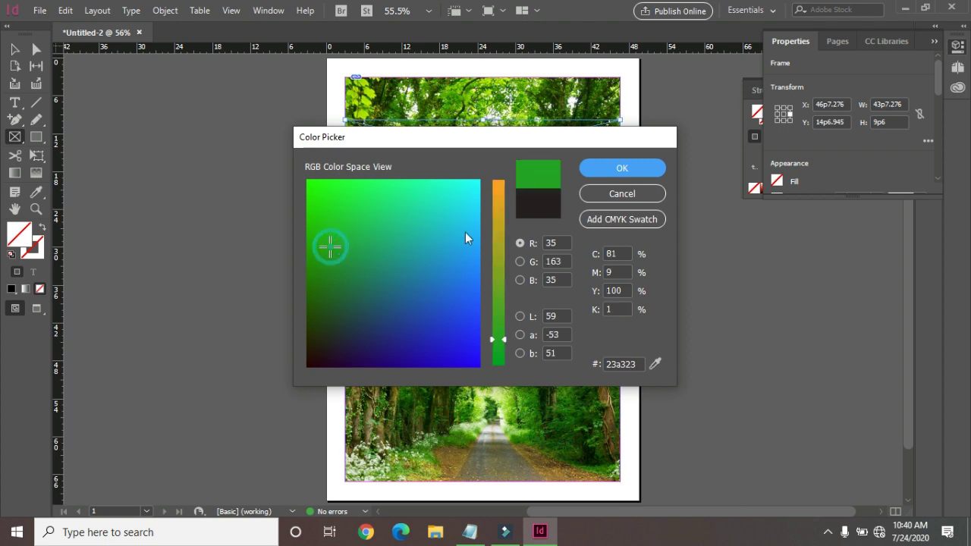
{"action": "left_click", "coordinate": [624, 169]}
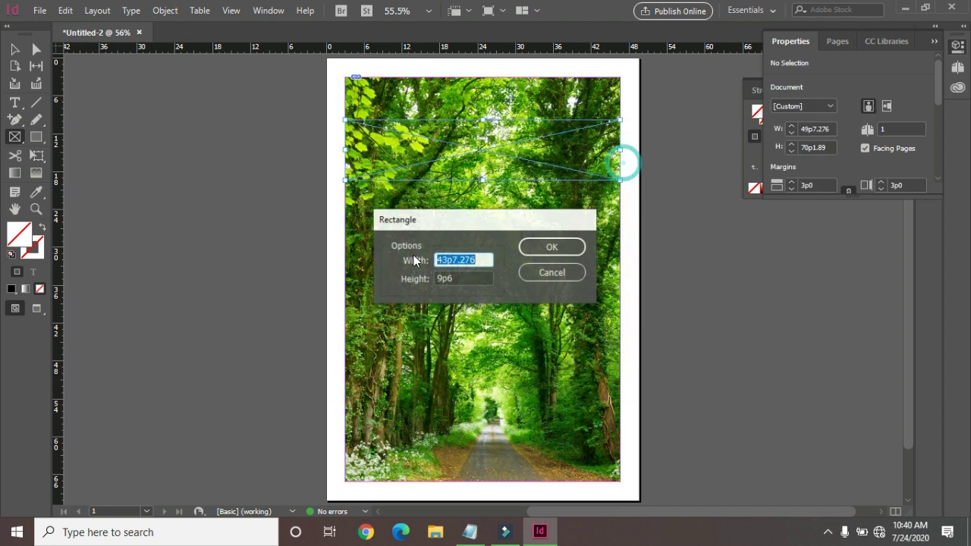
{"action": "left_click", "coordinate": [558, 275]}
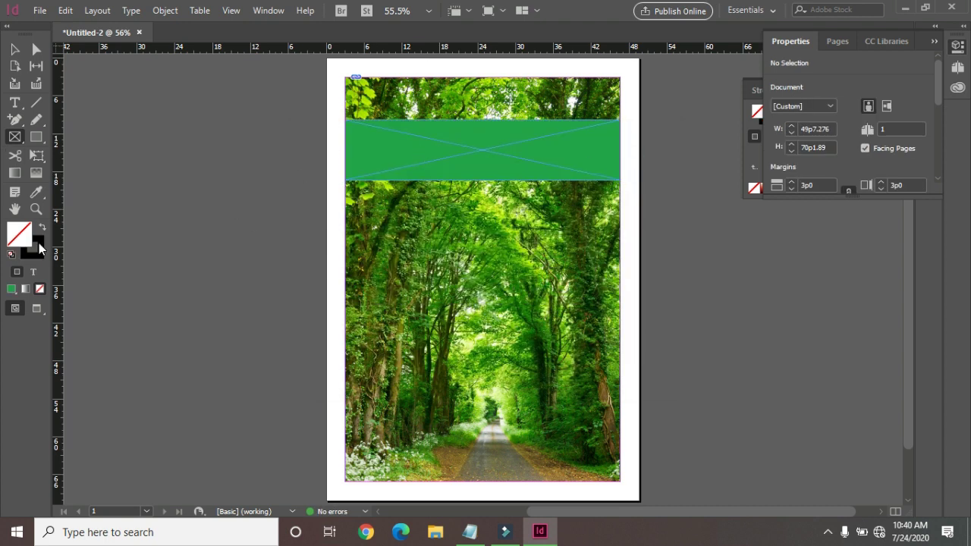
Step: Change the green band's fill to dark green and raise its lower edge so the height is about 7p7
{"action": "left_click", "coordinate": [36, 210]}
{"action": "left_click_drag", "start_coordinate": [326, 96], "coordinate": [619, 227]}
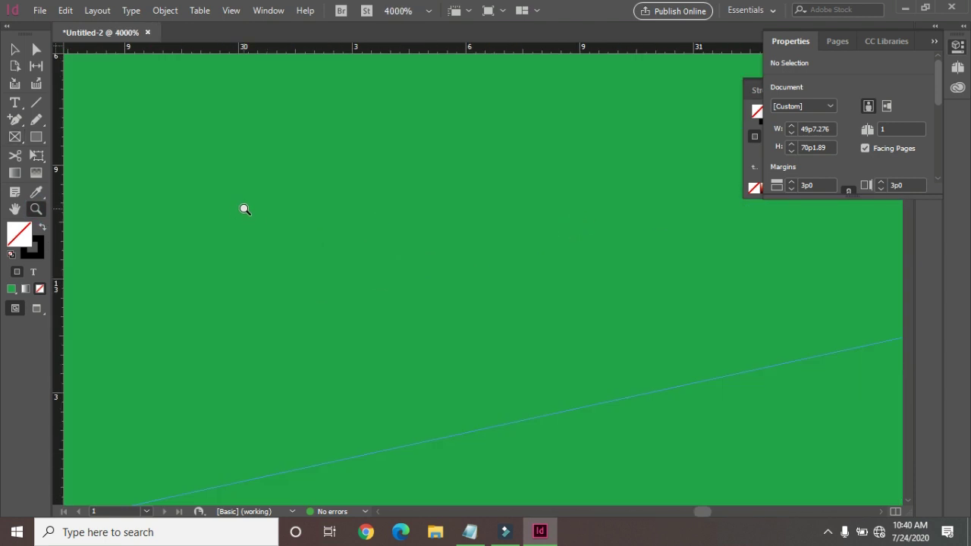
{"action": "key", "text": "ctrl+minus"}
{"action": "key", "text": "ctrl+minus"}
{"action": "key", "text": "ctrl+minus"}
{"action": "key", "text": "ctrl+minus"}
{"action": "key", "text": "ctrl+minus"}
{"action": "key", "text": "ctrl+minus"}
{"action": "key", "text": "ctrl+minus"}
{"action": "key", "text": "ctrl+minus"}
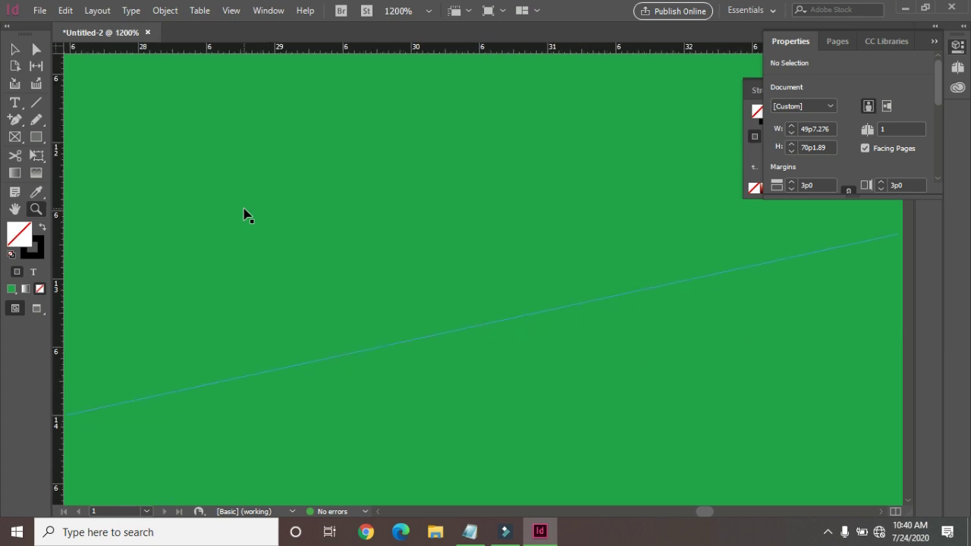
{"action": "key", "text": "ctrl+minus"}
{"action": "key", "text": "ctrl+minus"}
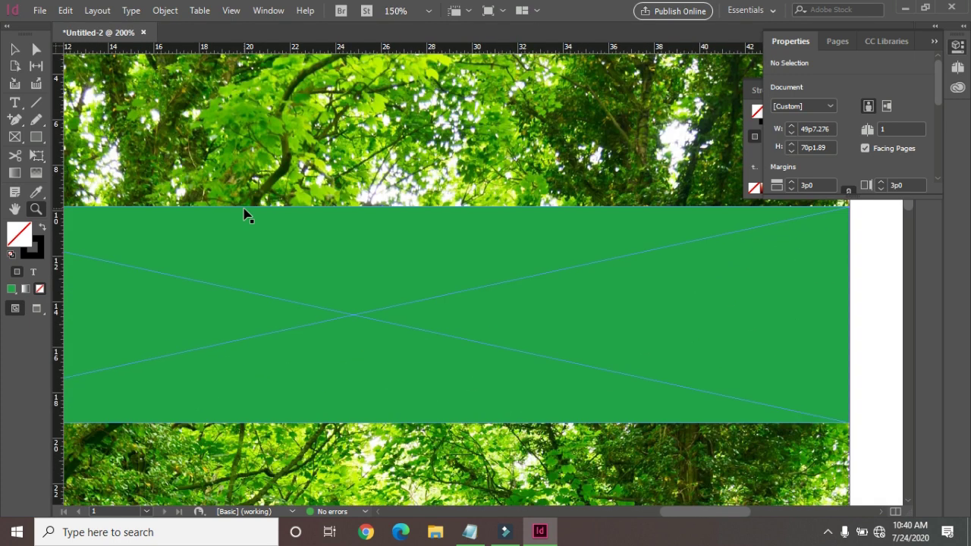
{"action": "left_click", "coordinate": [14, 210]}
{"action": "left_click_drag", "start_coordinate": [228, 256], "coordinate": [282, 206]}
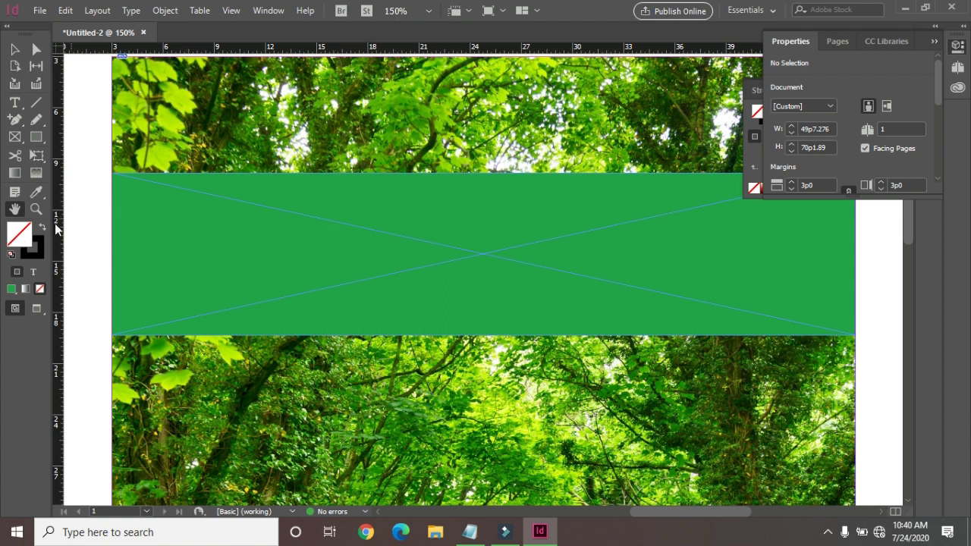
{"action": "left_click", "coordinate": [15, 50]}
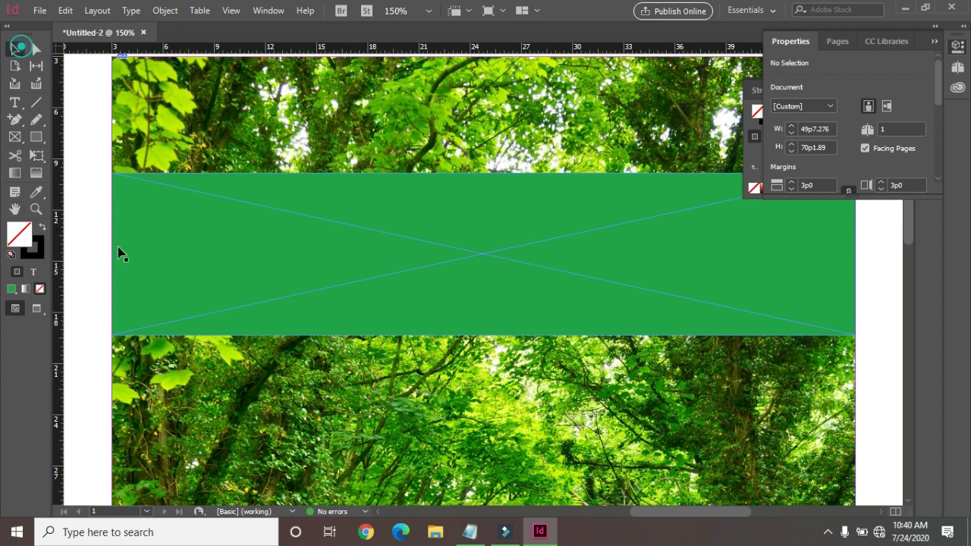
{"action": "left_click", "coordinate": [255, 259]}
{"action": "double_click", "coordinate": [20, 237]}
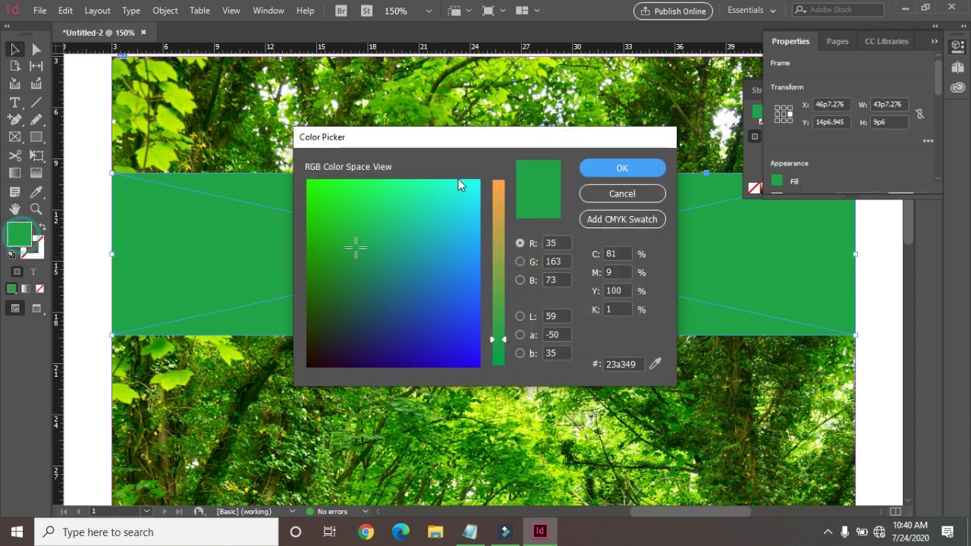
{"action": "left_click", "coordinate": [328, 300]}
{"action": "left_click", "coordinate": [319, 314]}
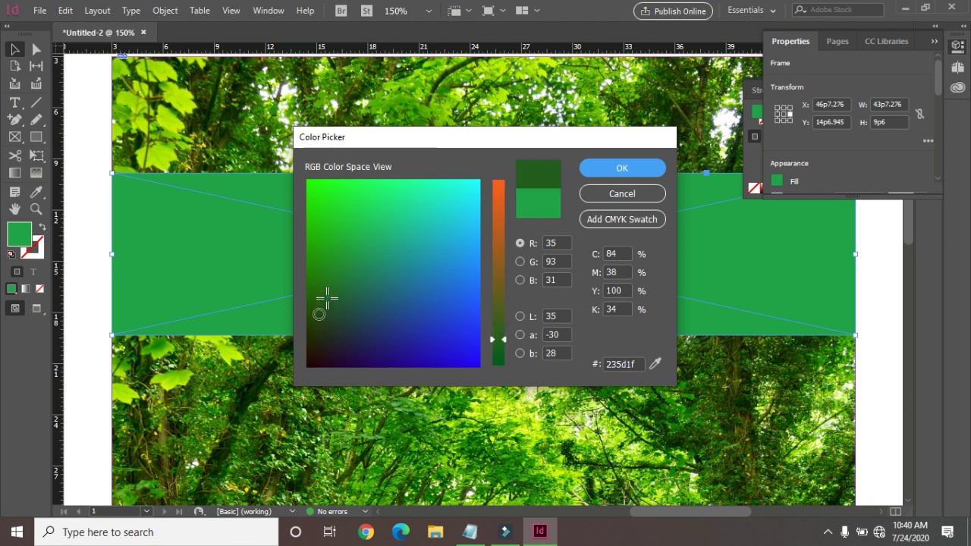
{"action": "left_click", "coordinate": [620, 167]}
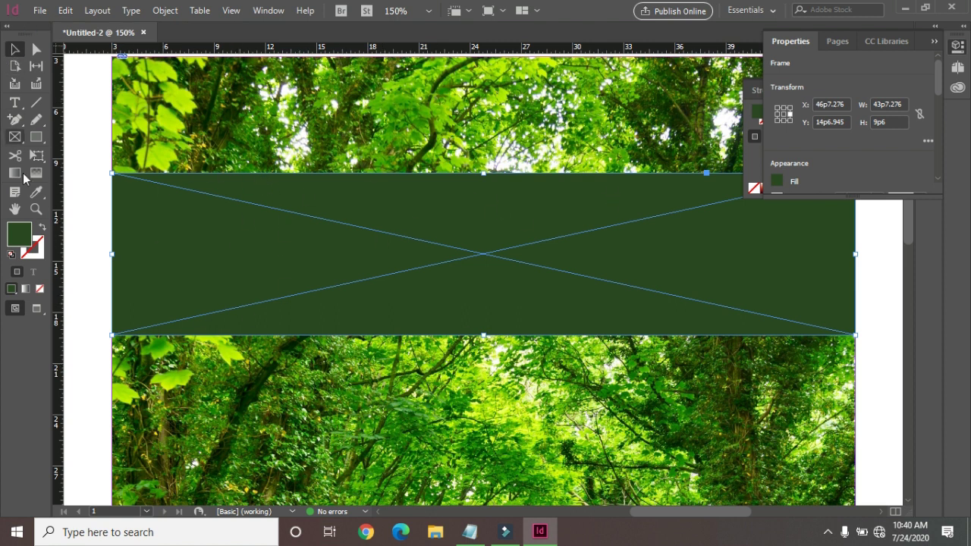
{"action": "left_click_drag", "start_coordinate": [484, 336], "coordinate": [481, 302]}
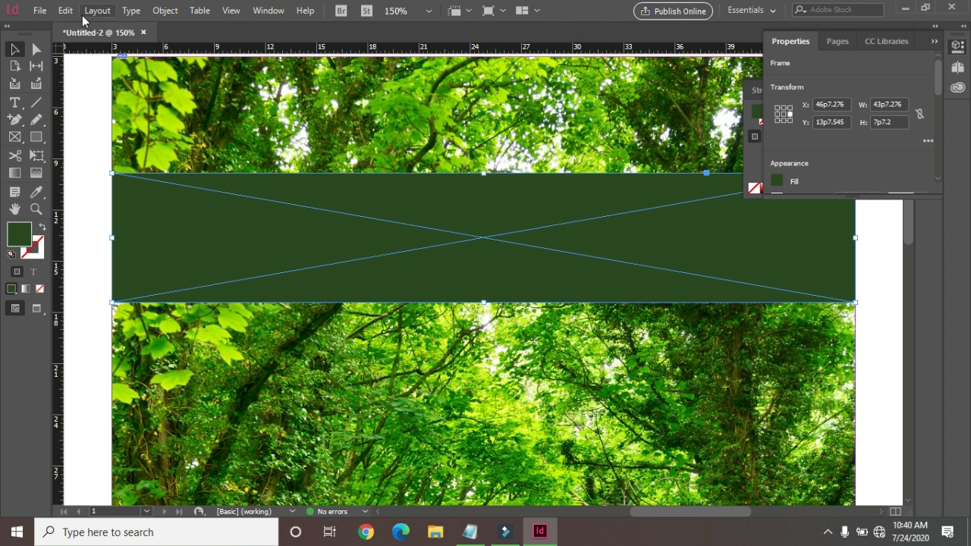
Step: Draw a thin frame about 42p7 by 1p8 beneath the dark green band and a tiny one at its right end, filling the tiny one black
{"action": "left_click", "coordinate": [14, 137]}
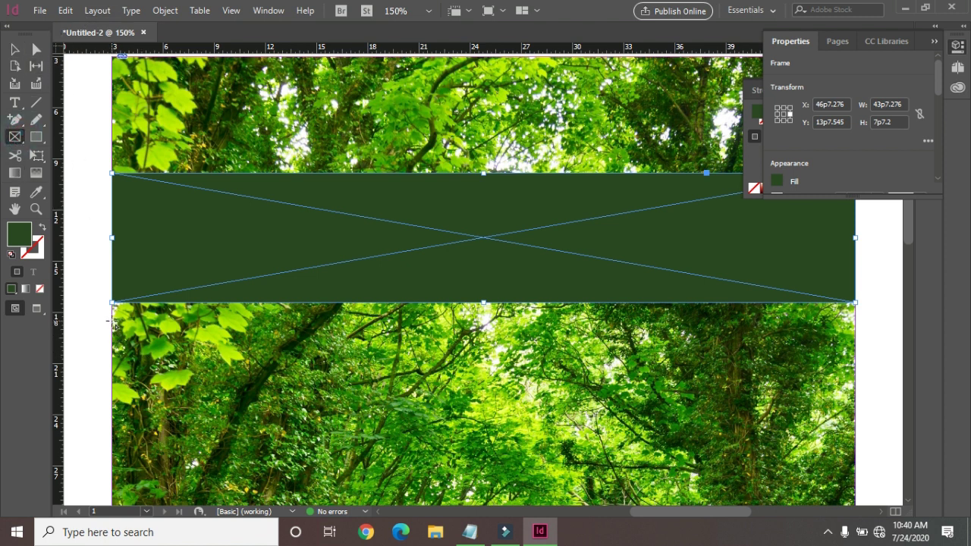
{"action": "left_click_drag", "start_coordinate": [110, 320], "coordinate": [861, 334]}
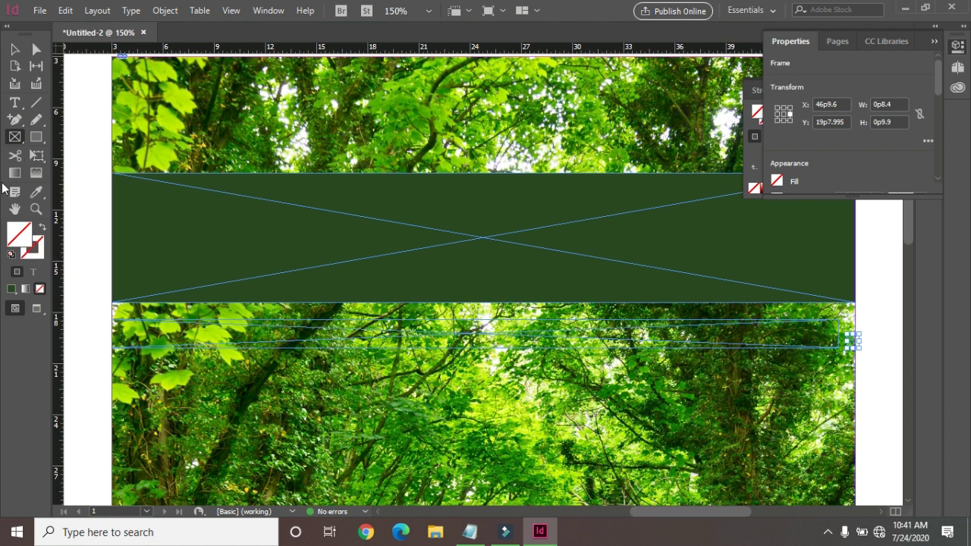
{"action": "double_click", "coordinate": [18, 235]}
{"action": "left_click_drag", "start_coordinate": [324, 341], "coordinate": [308, 368]}
{"action": "left_click_drag", "start_coordinate": [507, 336], "coordinate": [509, 368]}
{"action": "left_click", "coordinate": [632, 167]}
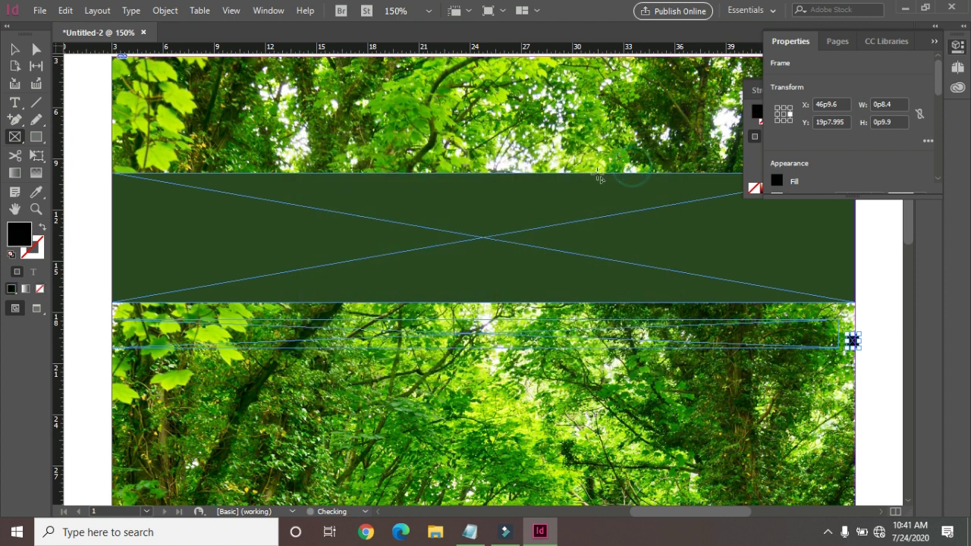
Step: Fill the long thin frame beneath the dark green band with black (#010204)
{"action": "left_click", "coordinate": [15, 49]}
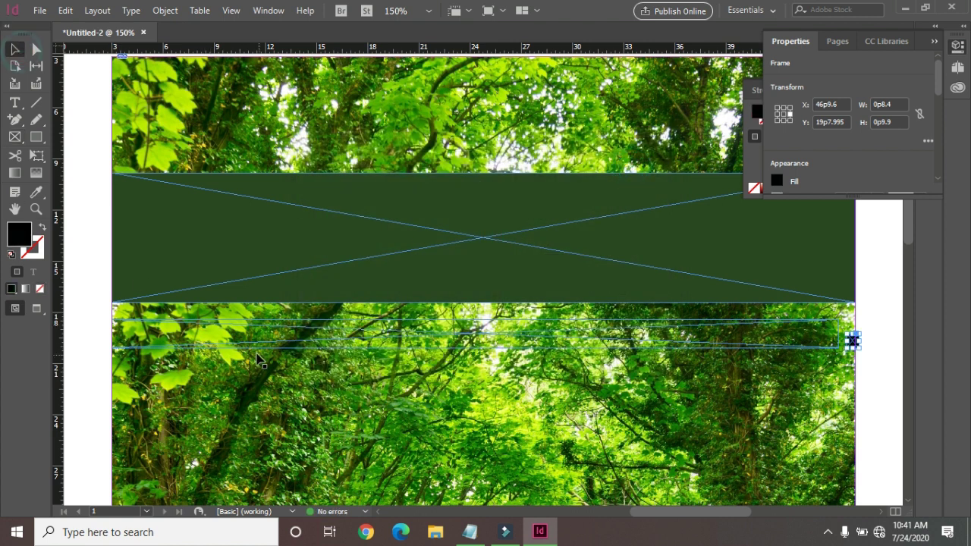
{"action": "left_click", "coordinate": [245, 342]}
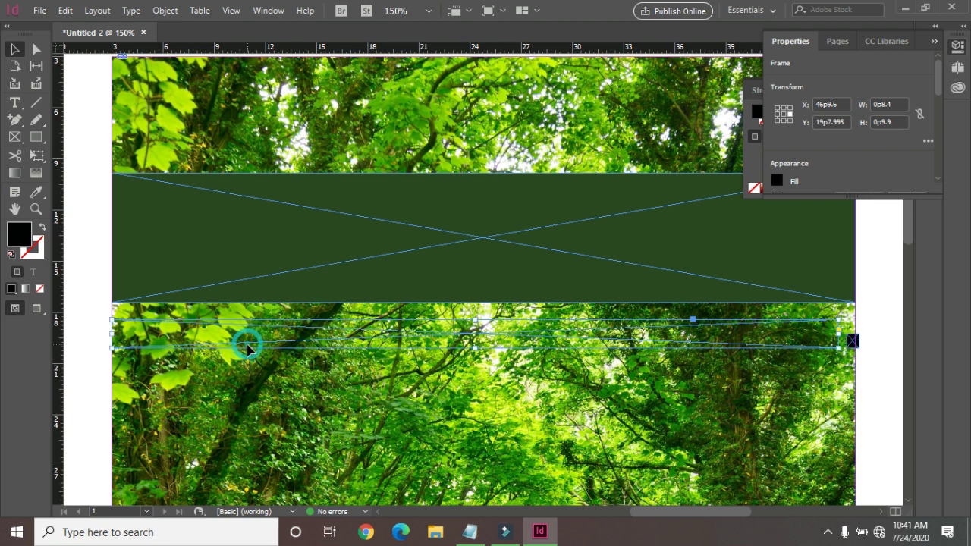
{"action": "double_click", "coordinate": [12, 229]}
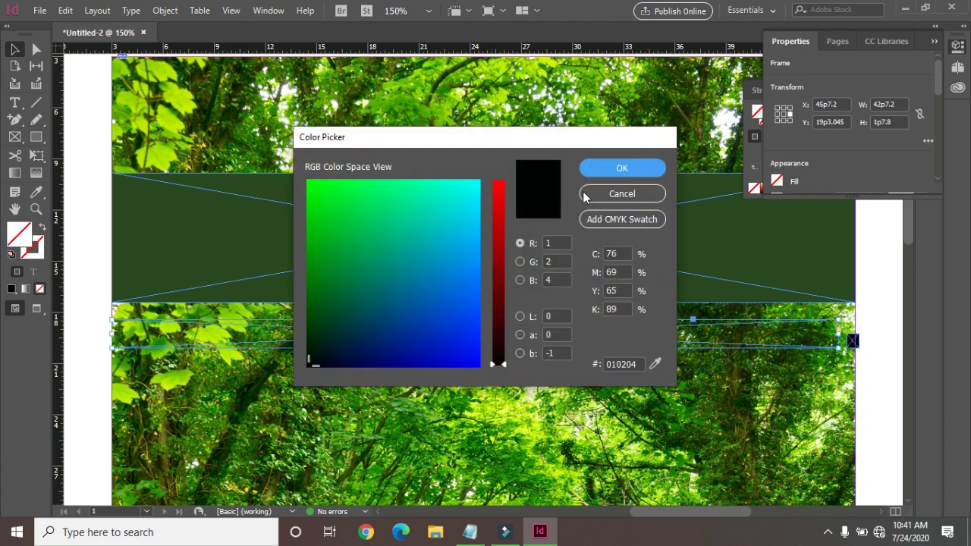
{"action": "left_click", "coordinate": [623, 168]}
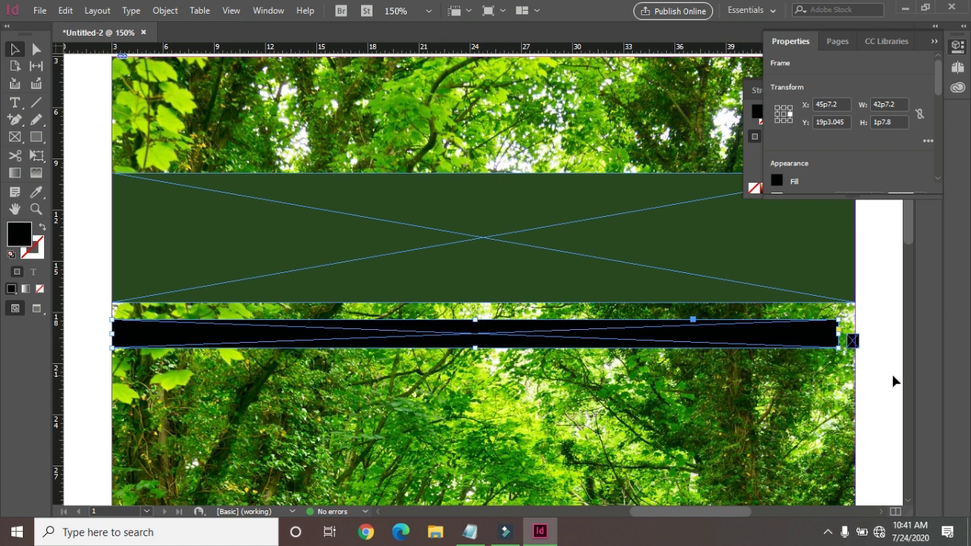
Step: Delete the tiny black frame and extend the black strip to the page margin, making it about 43p7 wide
{"action": "left_click", "coordinate": [852, 343]}
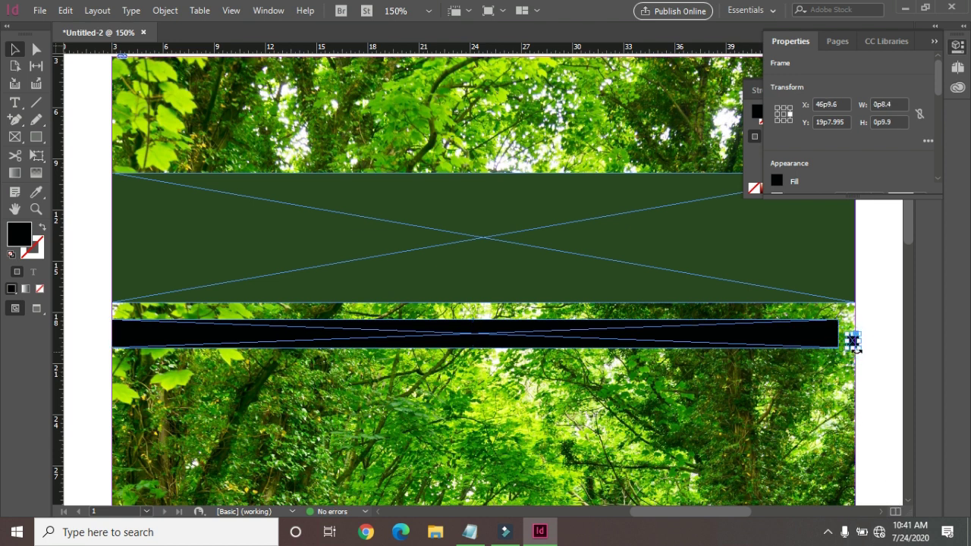
{"action": "key", "text": "Delete"}
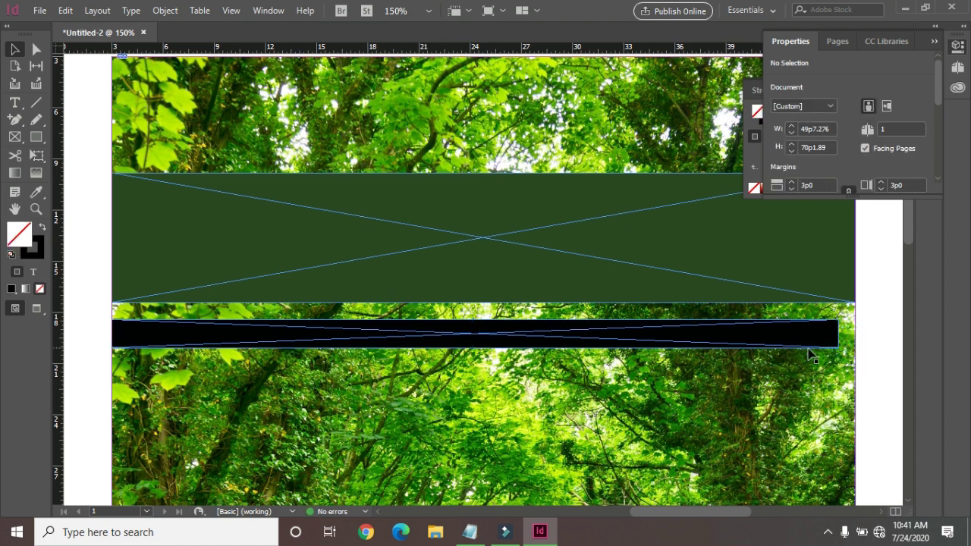
{"action": "left_click", "coordinate": [786, 341]}
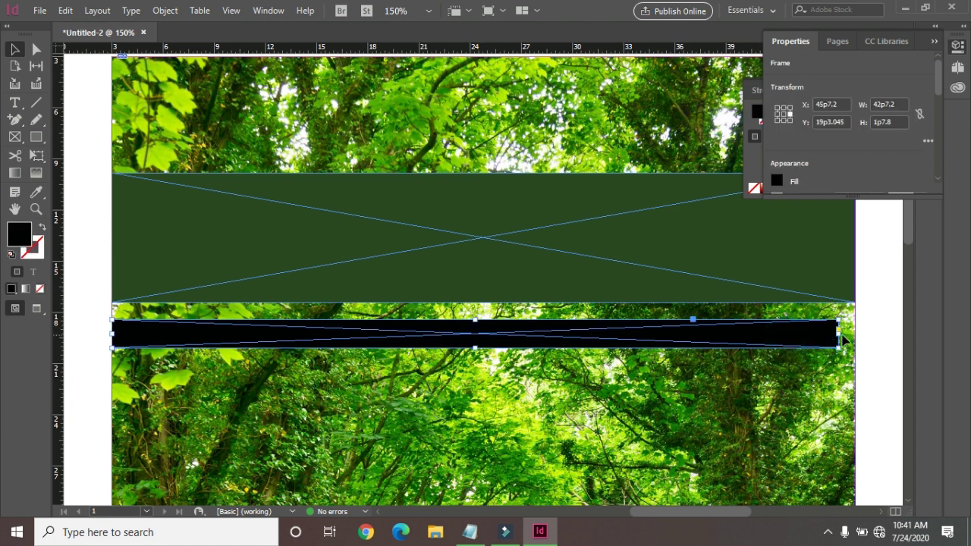
{"action": "left_click_drag", "start_coordinate": [838, 335], "coordinate": [856, 334]}
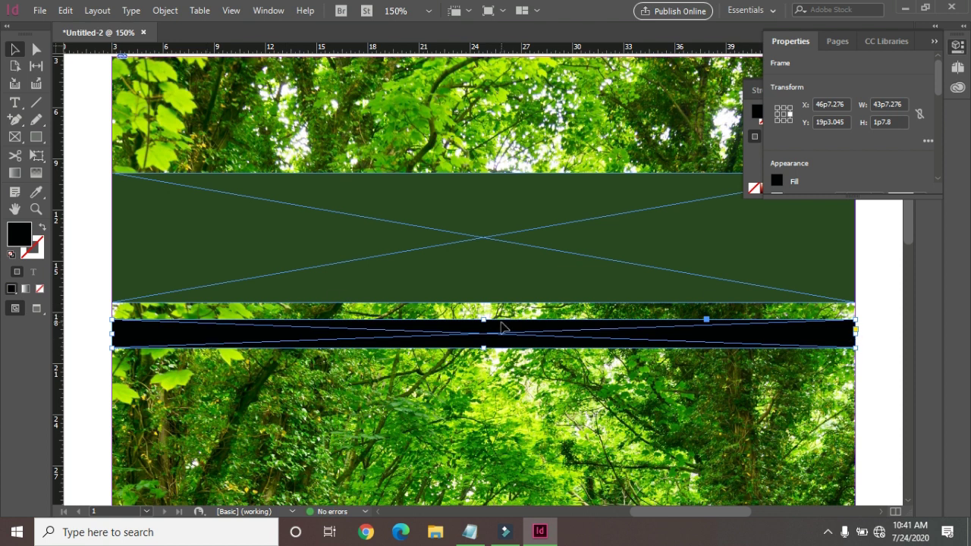
Step: Switch to Notepad, copy the heading NOURISH PARKS, and return to the InDesign document
{"action": "key", "text": "alt+Tab"}
{"action": "left_click_drag", "start_coordinate": [126, 38], "coordinate": [13, 41]}
{"action": "right_click", "coordinate": [17, 36]}
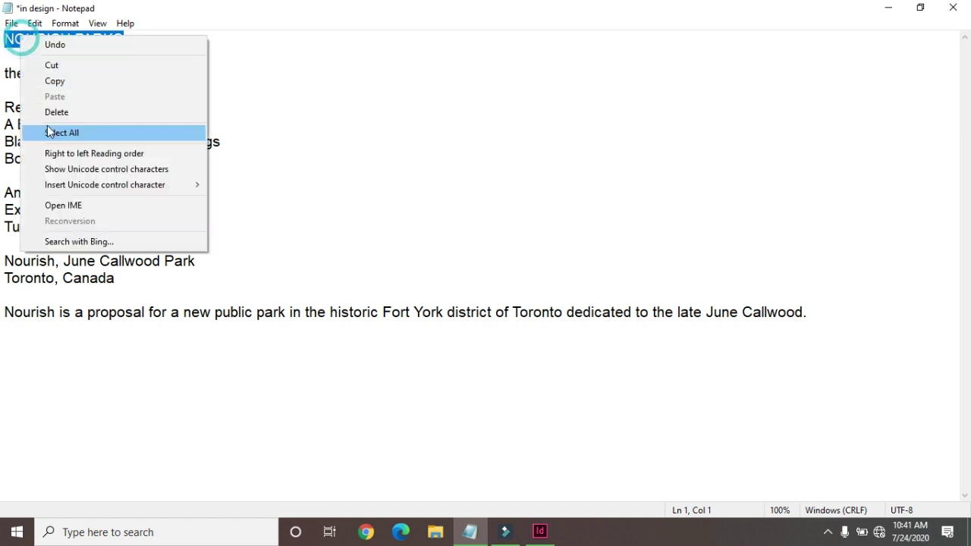
{"action": "left_click", "coordinate": [71, 82]}
{"action": "left_click", "coordinate": [890, 7]}
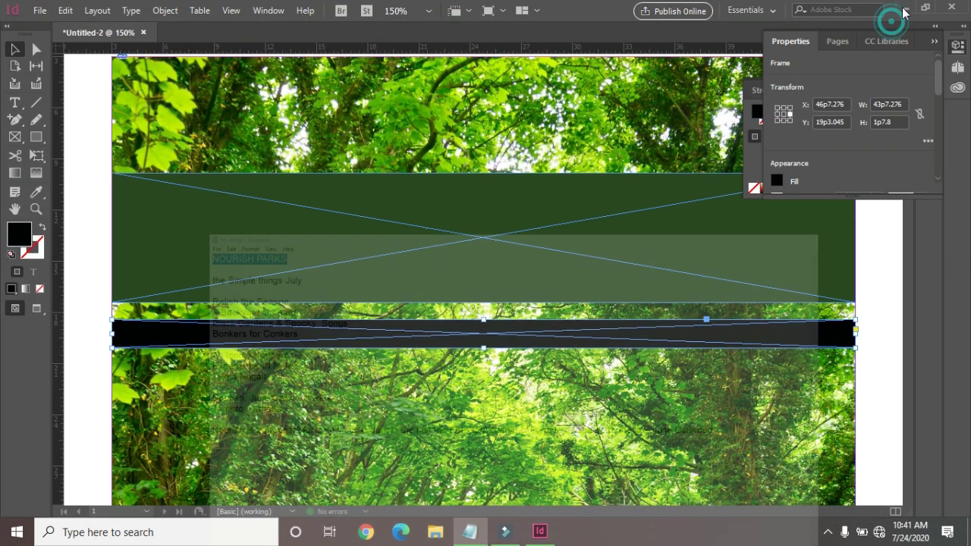
Step: Lock the dark green band in place
{"action": "left_click", "coordinate": [16, 104]}
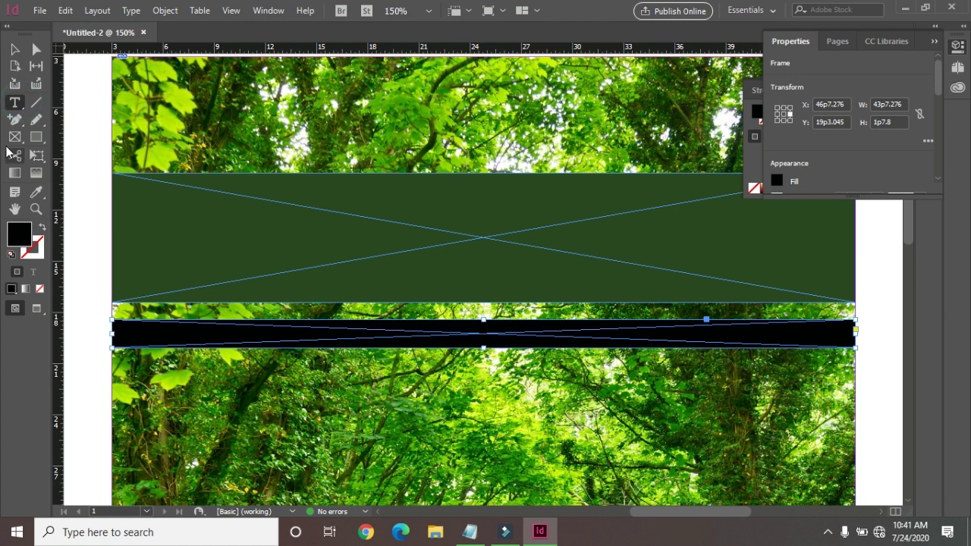
{"action": "left_click", "coordinate": [14, 50]}
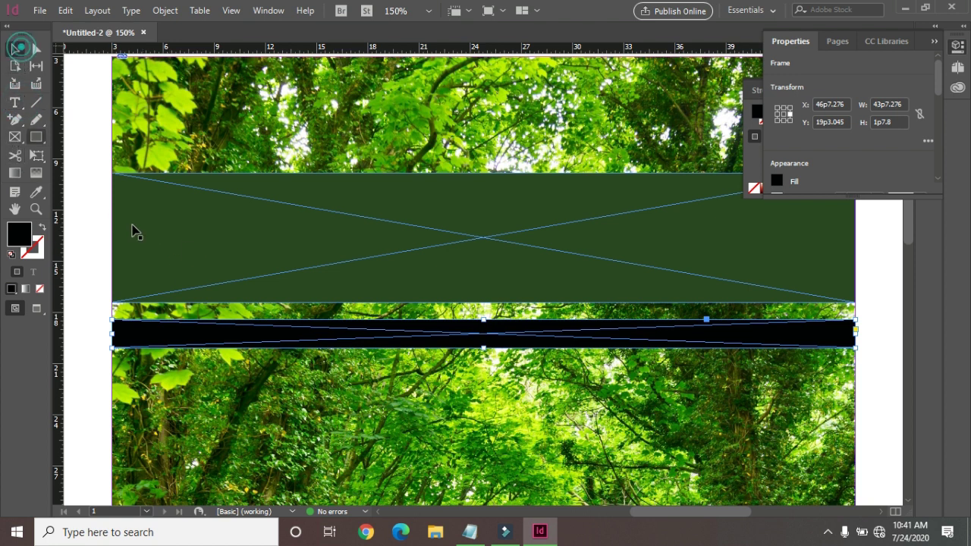
{"action": "left_click", "coordinate": [234, 253]}
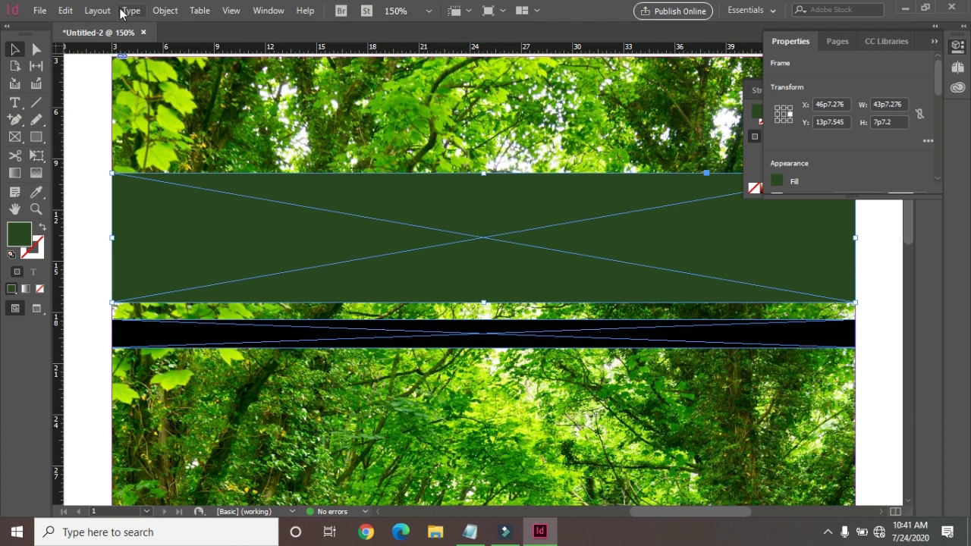
{"action": "left_click", "coordinate": [172, 11]}
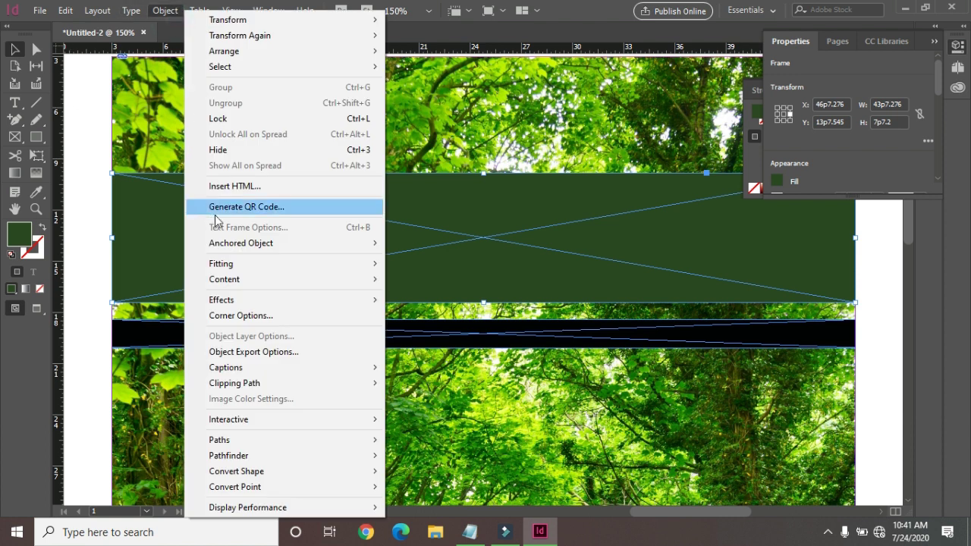
{"action": "left_click", "coordinate": [291, 119]}
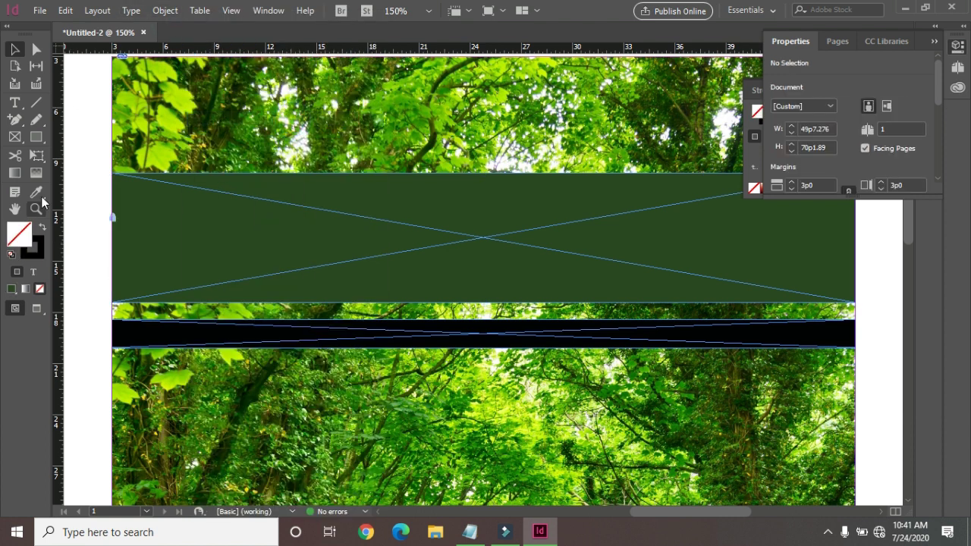
Step: Draw a frame about 39p7 by 4p0 inside the dark green band and paste NOURISH PARKS into it as text
{"action": "left_click", "coordinate": [14, 137]}
{"action": "left_click_drag", "start_coordinate": [145, 205], "coordinate": [822, 273]}
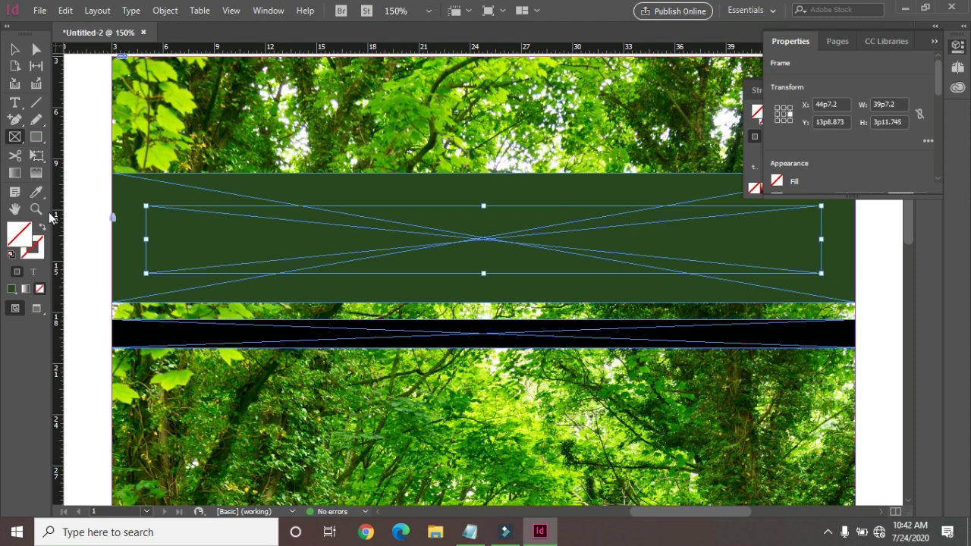
{"action": "left_click", "coordinate": [14, 102]}
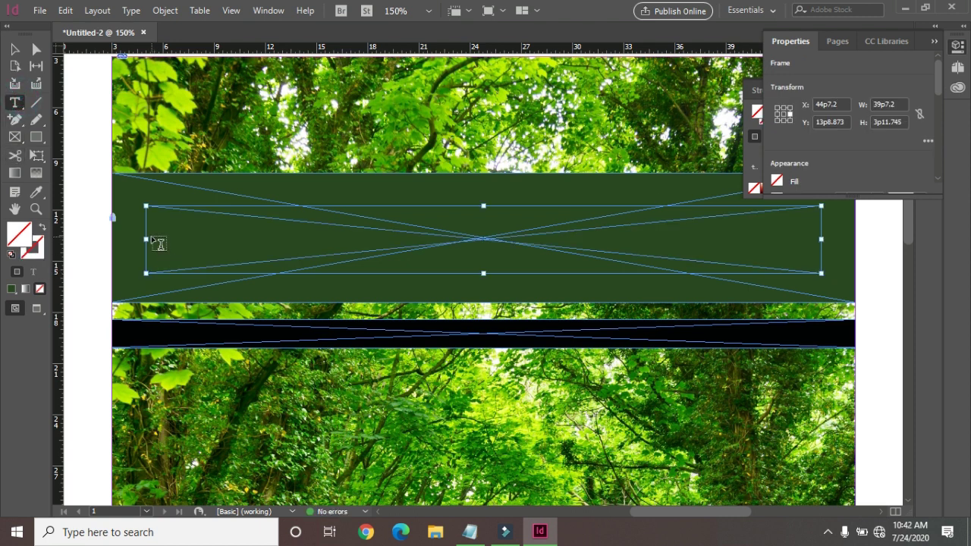
{"action": "left_click", "coordinate": [195, 230]}
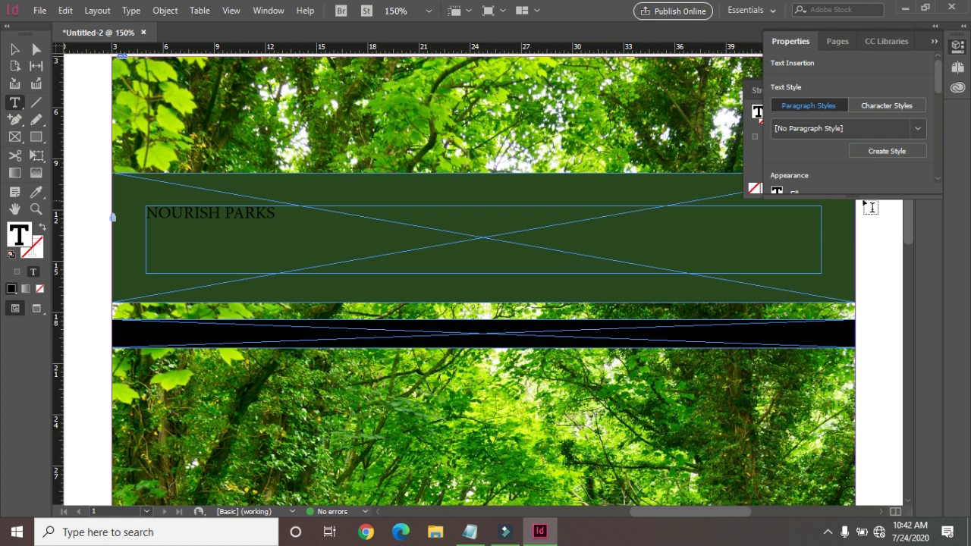
Step: Set the font size of the NOURISH PARKS title to 63 pt
{"action": "left_click_drag", "start_coordinate": [859, 195], "coordinate": [870, 496]}
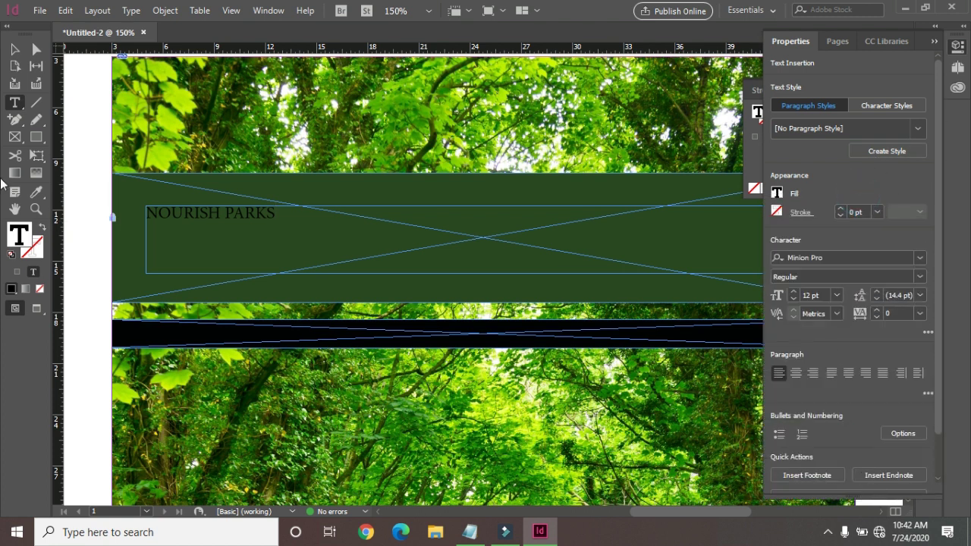
{"action": "left_click_drag", "start_coordinate": [277, 217], "coordinate": [145, 213]}
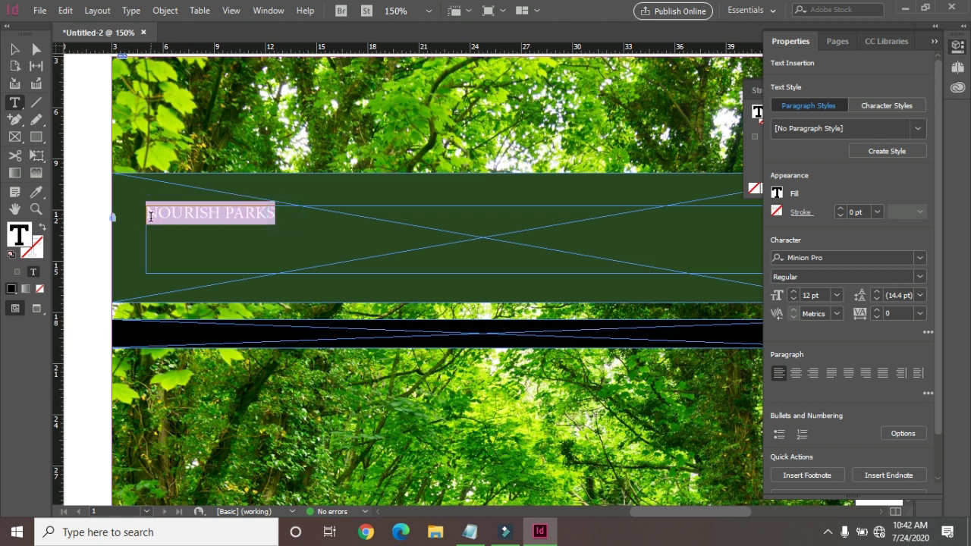
{"action": "left_click", "coordinate": [794, 292]}
{"action": "left_click", "coordinate": [794, 292]}
{"action": "left_click", "coordinate": [793, 292]}
{"action": "left_click", "coordinate": [793, 293]}
{"action": "left_click", "coordinate": [793, 292]}
{"action": "left_click", "coordinate": [794, 293]}
{"action": "left_click", "coordinate": [794, 293]}
{"action": "left_click", "coordinate": [793, 293]}
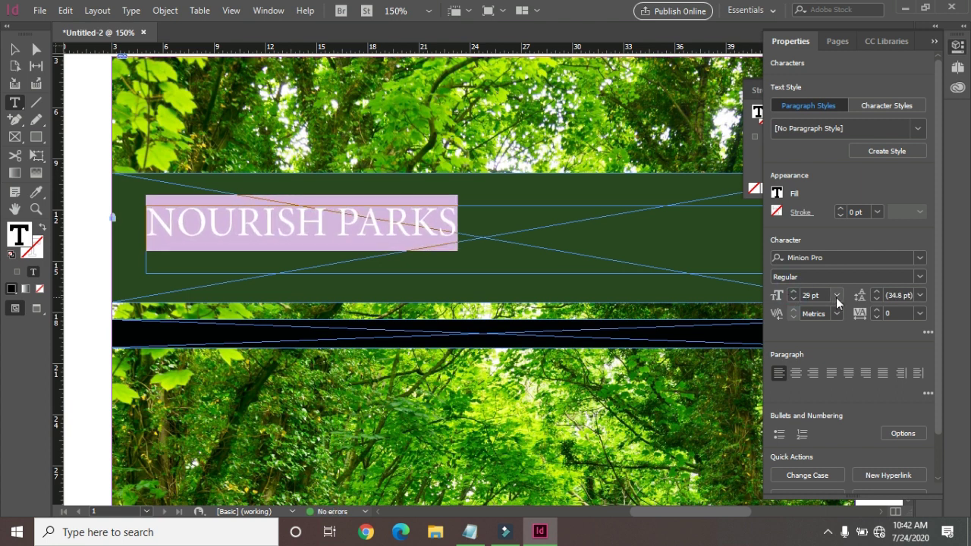
{"action": "left_click", "coordinate": [836, 295]}
{"action": "left_click", "coordinate": [827, 236]}
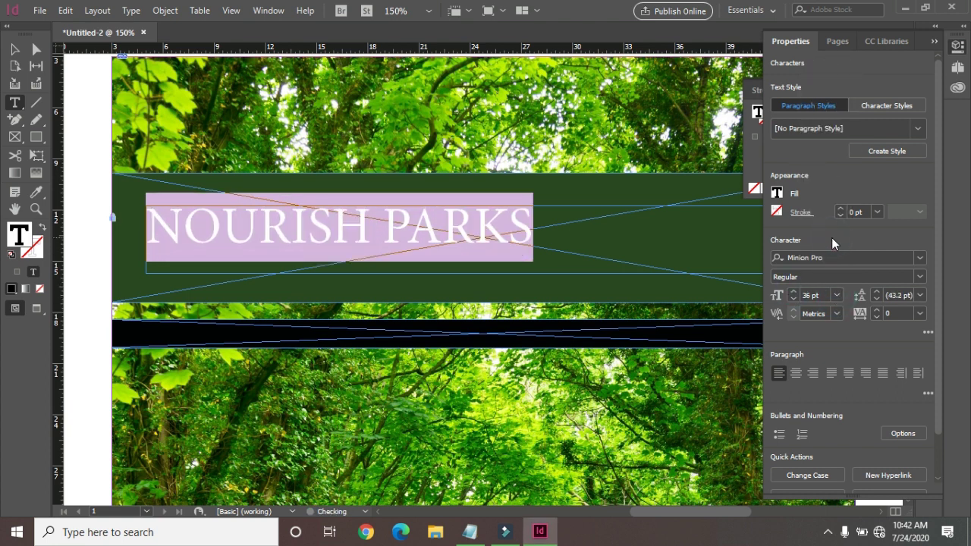
{"action": "left_click", "coordinate": [794, 293]}
{"action": "left_click", "coordinate": [794, 293]}
{"action": "left_click", "coordinate": [793, 292]}
{"action": "left_click", "coordinate": [793, 293]}
{"action": "left_click", "coordinate": [793, 292]}
{"action": "left_click", "coordinate": [793, 293]}
{"action": "left_click", "coordinate": [794, 293]}
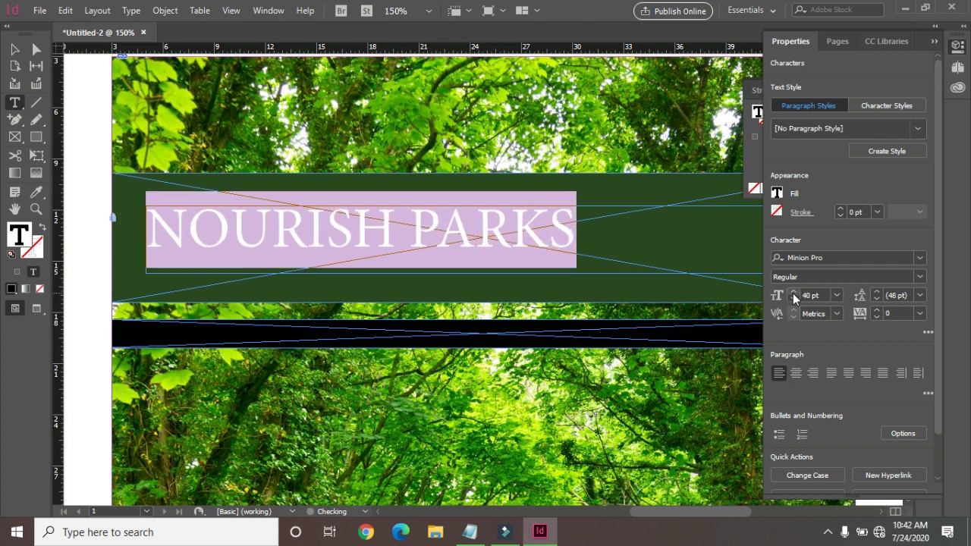
{"action": "left_click", "coordinate": [794, 293]}
{"action": "left_click", "coordinate": [794, 293]}
{"action": "left_click", "coordinate": [793, 294]}
{"action": "left_click", "coordinate": [793, 293]}
{"action": "left_click", "coordinate": [794, 293]}
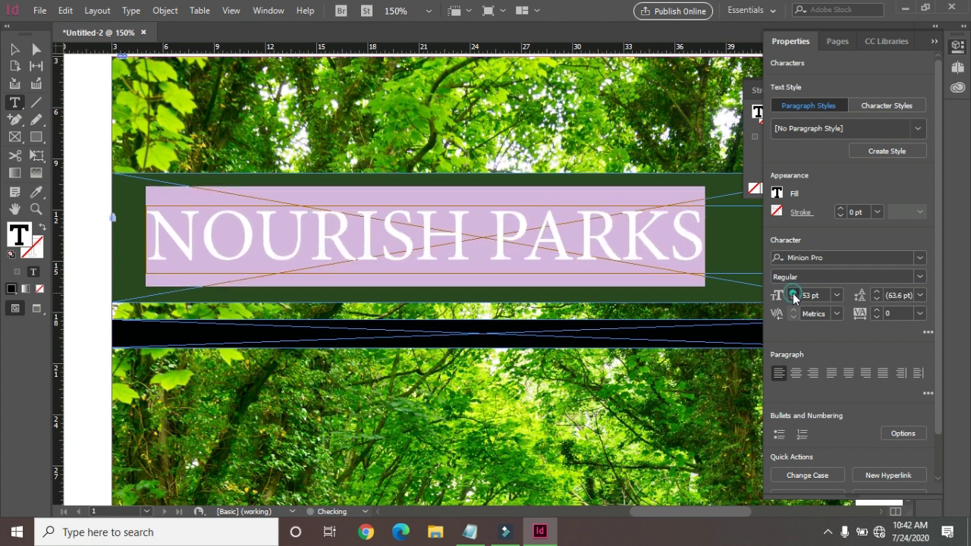
{"action": "left_click", "coordinate": [794, 294]}
{"action": "left_click", "coordinate": [793, 294]}
{"action": "left_click", "coordinate": [794, 294]}
{"action": "left_click", "coordinate": [794, 293]}
{"action": "left_click", "coordinate": [793, 293]}
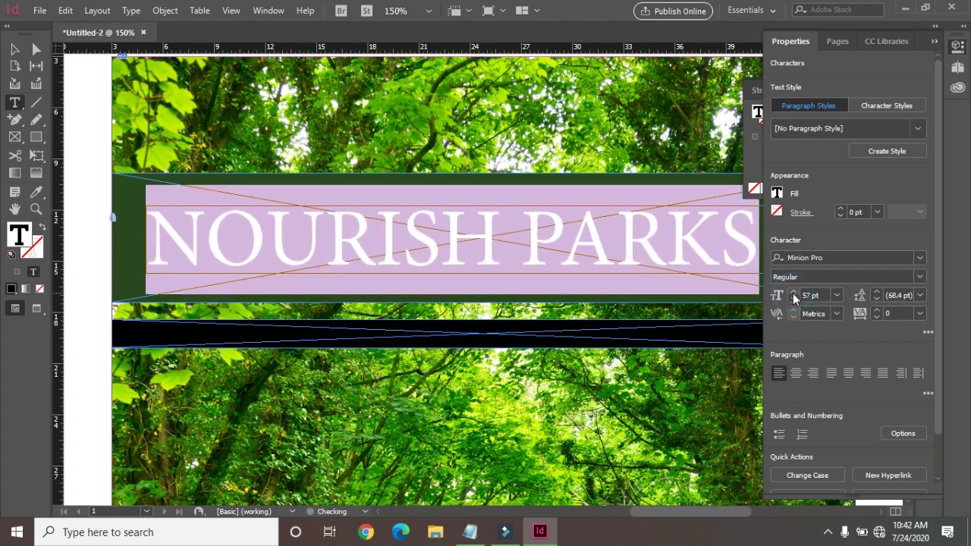
{"action": "left_click", "coordinate": [794, 294]}
{"action": "left_click", "coordinate": [794, 294]}
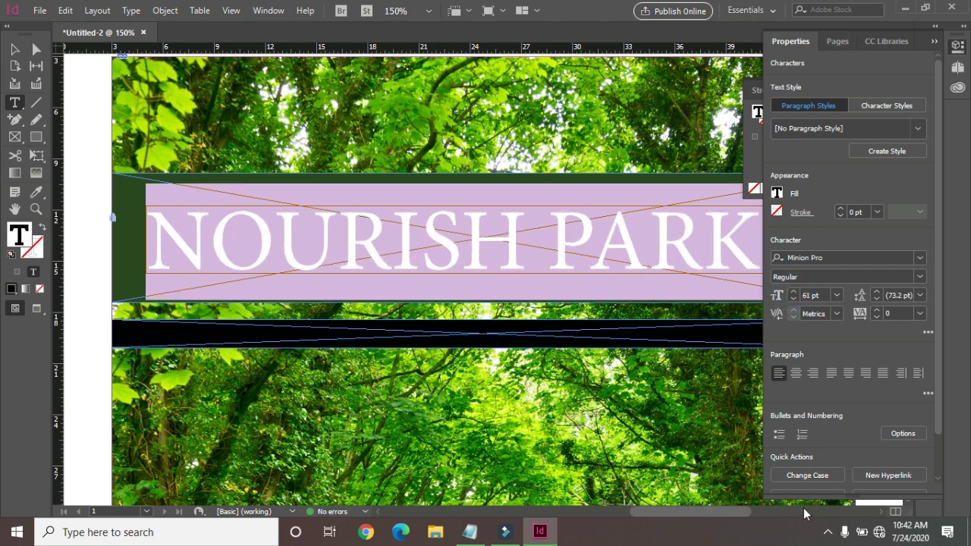
{"action": "left_click_drag", "start_coordinate": [726, 514], "coordinate": [736, 516]}
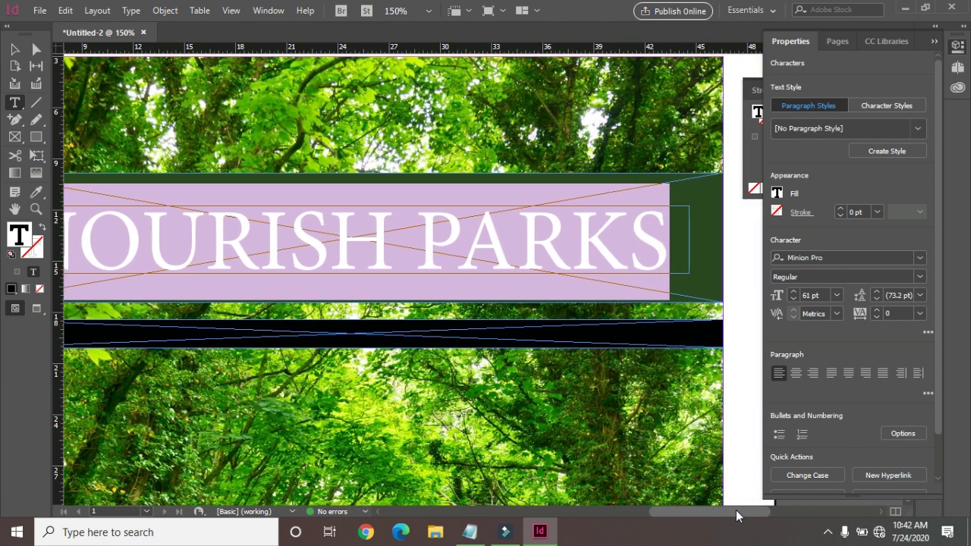
{"action": "left_click", "coordinate": [794, 293]}
{"action": "left_click", "coordinate": [793, 293]}
{"action": "left_click", "coordinate": [793, 292]}
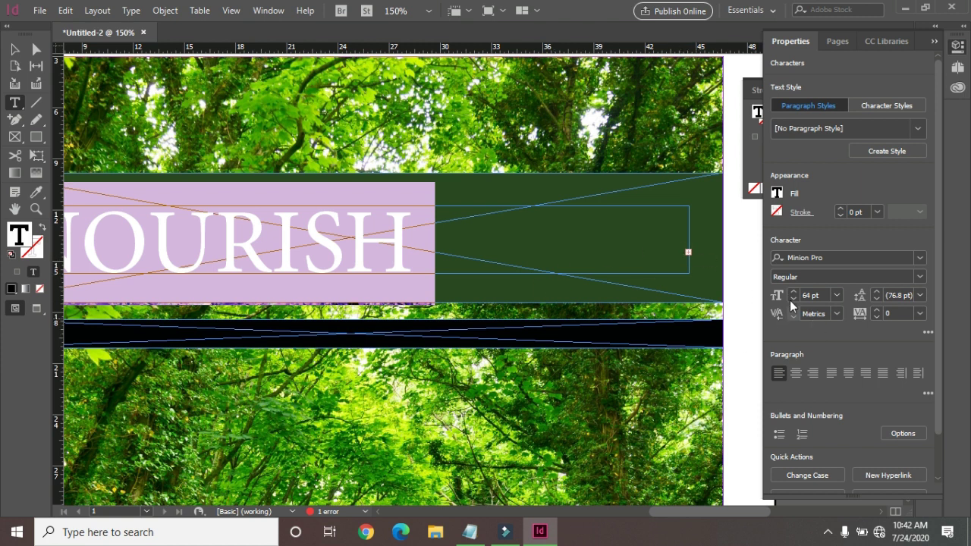
{"action": "left_click", "coordinate": [791, 299]}
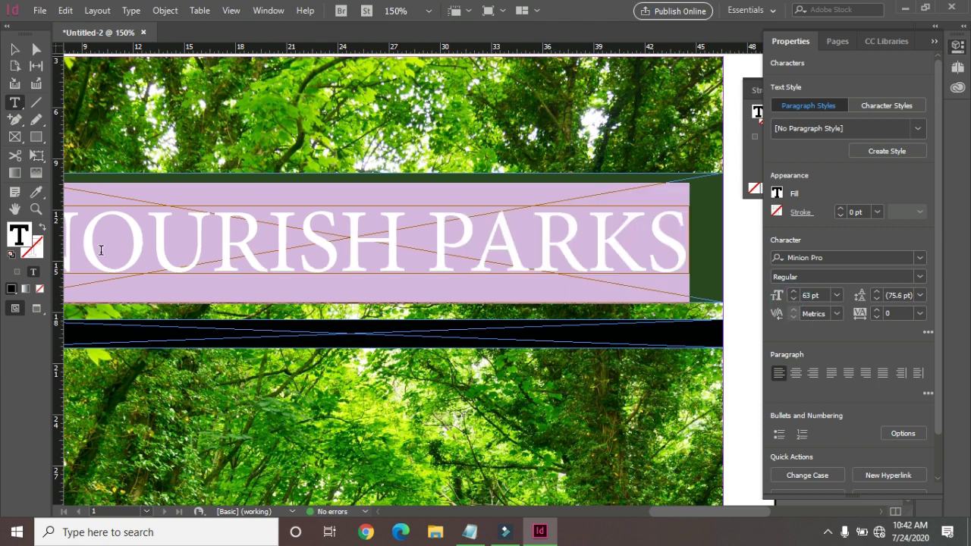
Step: Change the fill colour of the NOURISH PARKS title text to white
{"action": "double_click", "coordinate": [13, 236]}
{"action": "left_click", "coordinate": [450, 245]}
{"action": "left_click", "coordinate": [480, 180]}
{"action": "mouse_move", "coordinate": [499, 183]}
{"action": "left_mouse_down"}
{"action": "mouse_move", "coordinate": [500, 196]}
{"action": "mouse_move", "coordinate": [499, 182]}
{"action": "left_mouse_up"}
{"action": "left_click", "coordinate": [622, 168]}
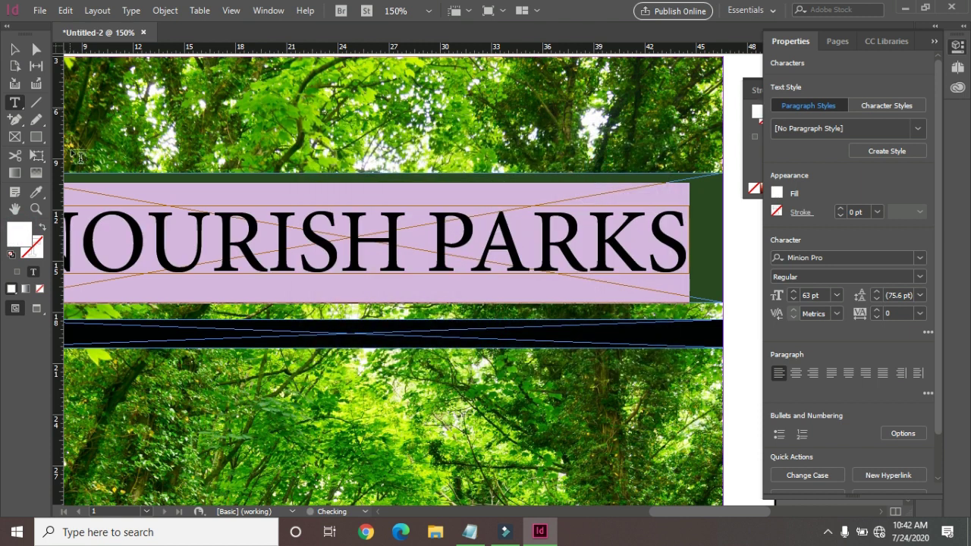
{"action": "left_click", "coordinate": [15, 50]}
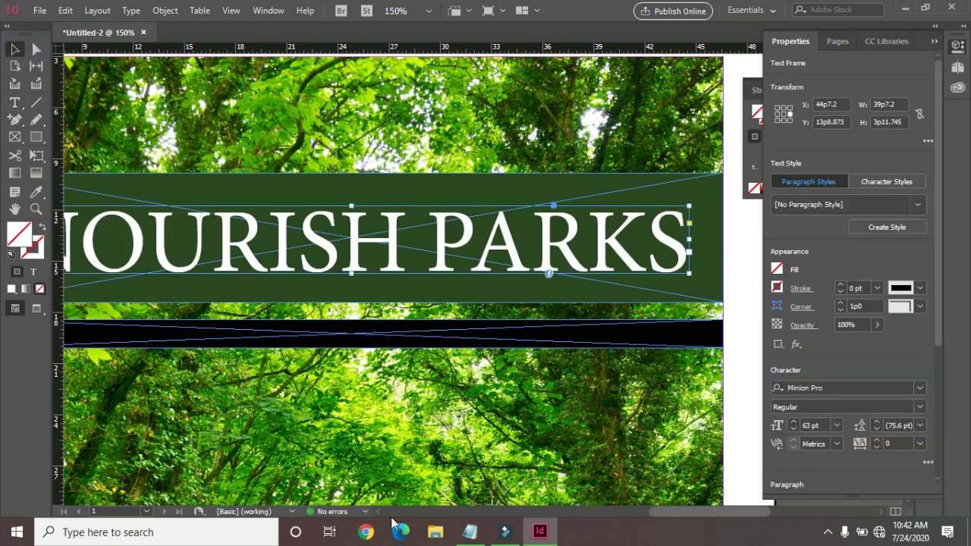
Step: Draw a thin frame about 40p5 wide and 0p7 high inside the black strip
{"action": "left_click_drag", "start_coordinate": [698, 514], "coordinate": [680, 513]}
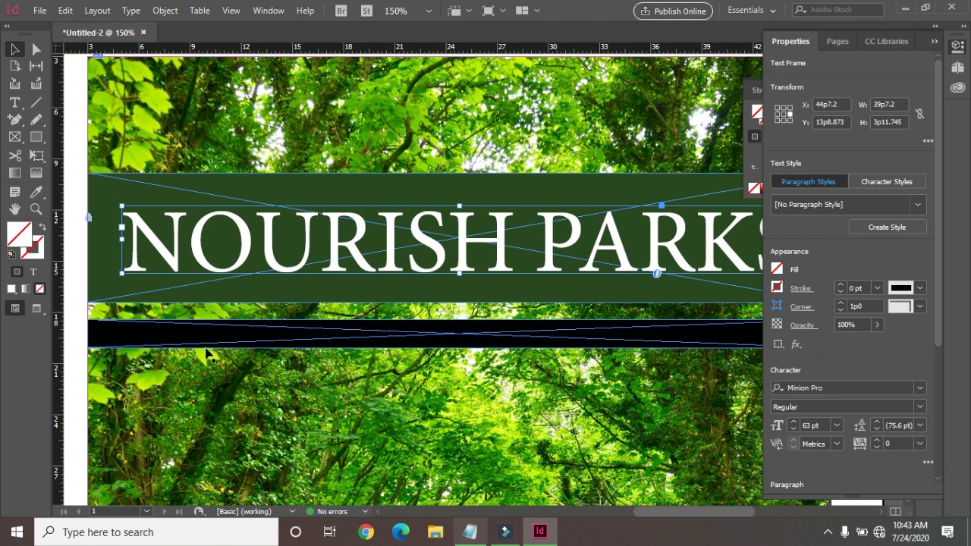
{"action": "left_click", "coordinate": [12, 138]}
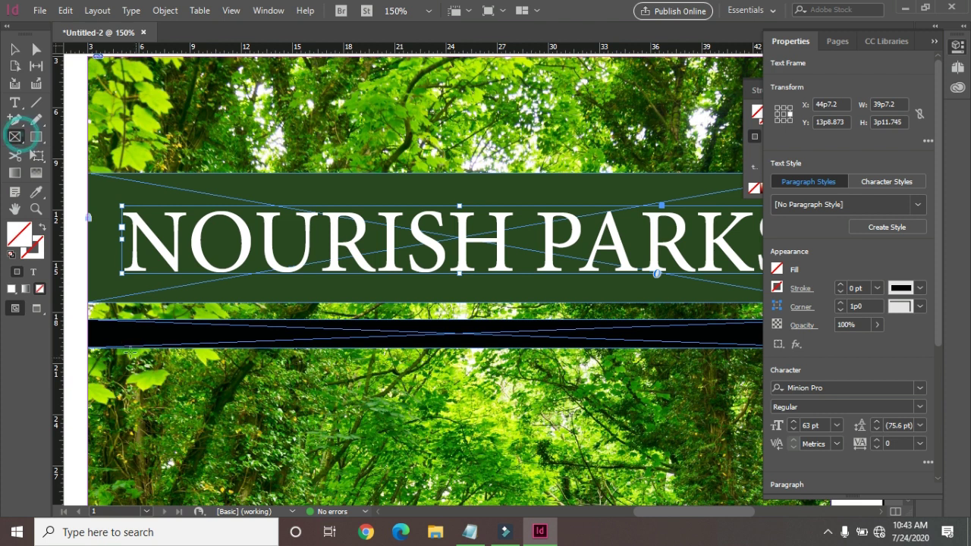
{"action": "left_click_drag", "start_coordinate": [96, 329], "coordinate": [789, 339]}
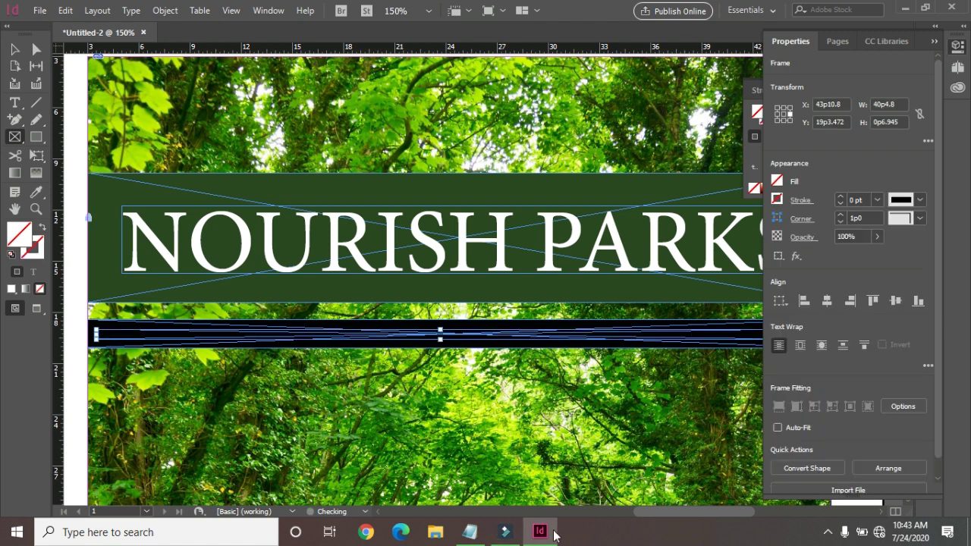
Step: Copy the sentence starting "Nourish is a proposal for a new public park" from Notepad and paste it into the thin frame in InDesign
{"action": "left_click", "coordinate": [470, 534]}
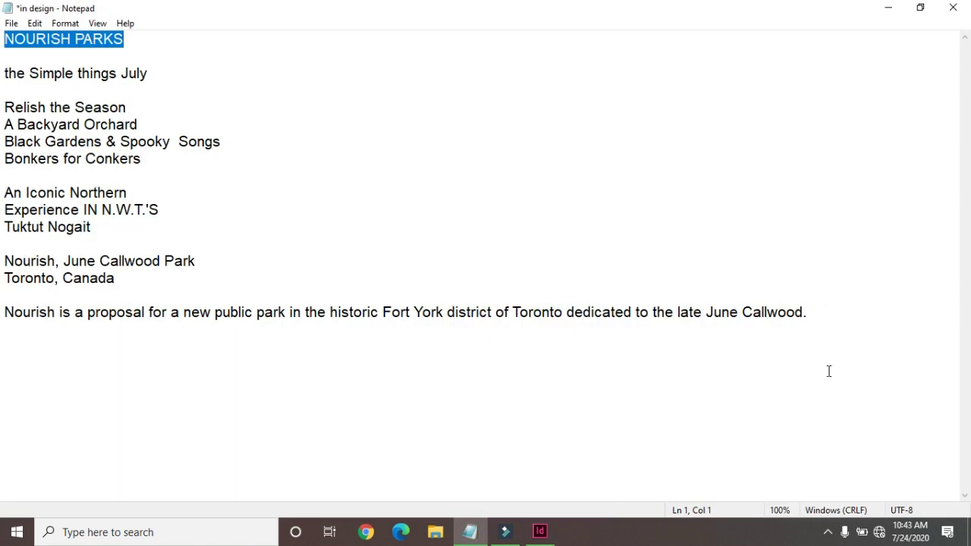
{"action": "left_click_drag", "start_coordinate": [816, 314], "coordinate": [6, 316]}
{"action": "right_click", "coordinate": [9, 315]}
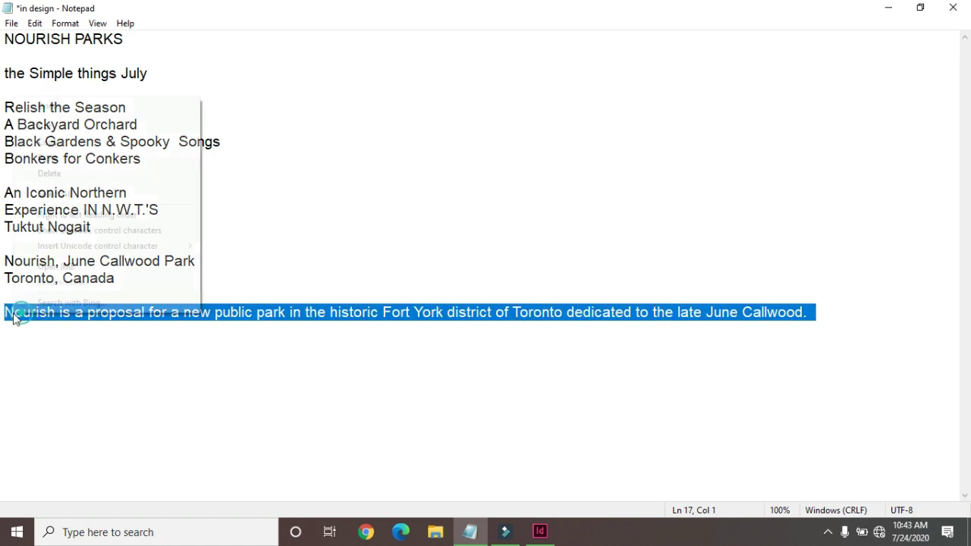
{"action": "left_click", "coordinate": [63, 144]}
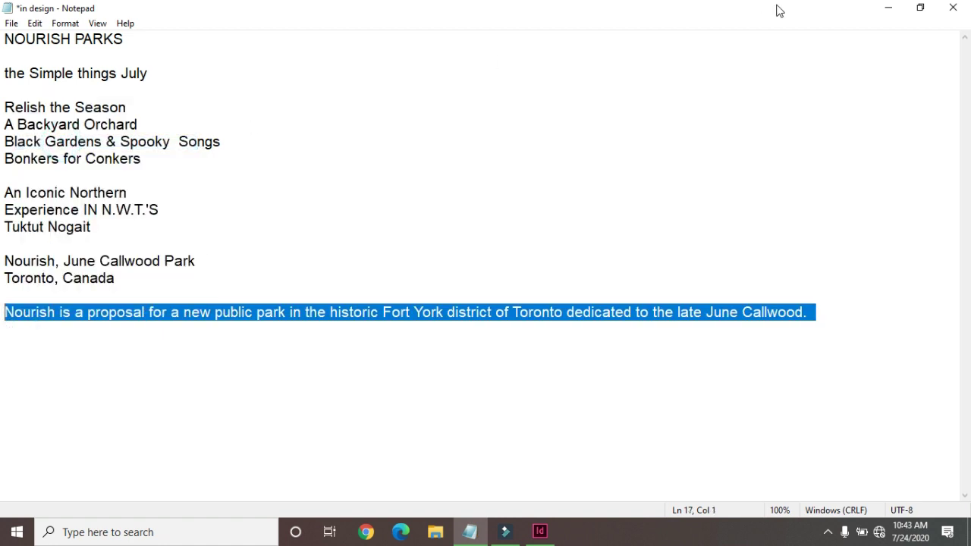
{"action": "left_click", "coordinate": [888, 7]}
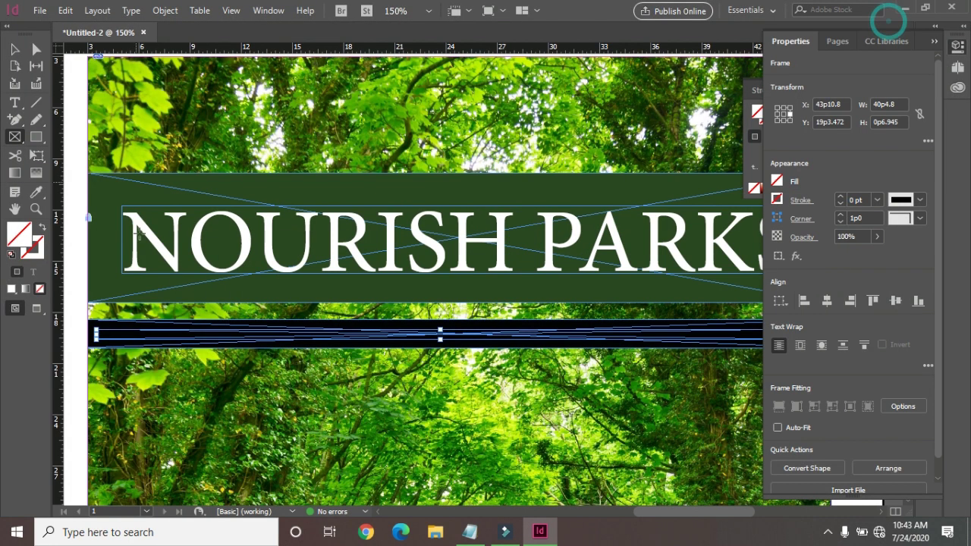
{"action": "left_click", "coordinate": [15, 102]}
{"action": "left_click", "coordinate": [105, 334]}
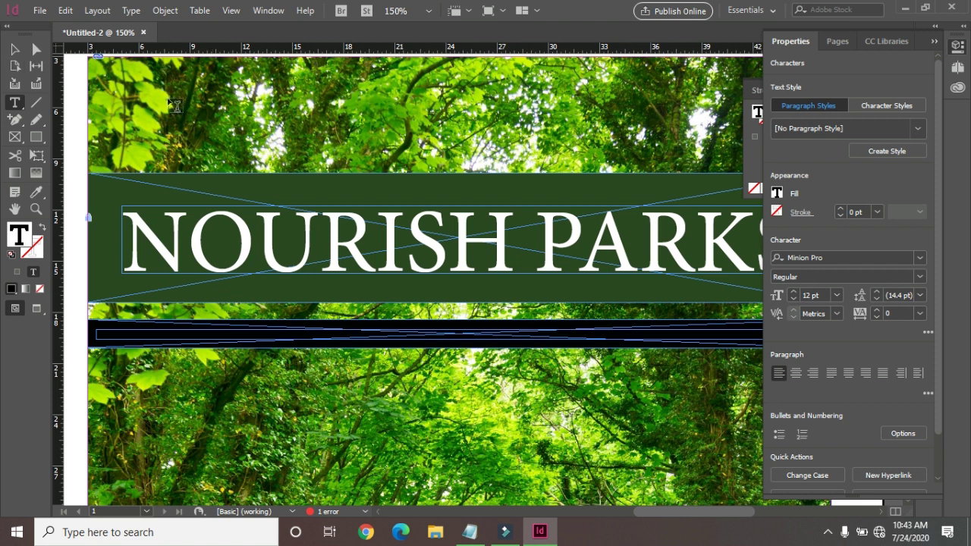
Step: Move the thin text frame off the black strip into the space beneath it and delete it
{"action": "left_click", "coordinate": [12, 50]}
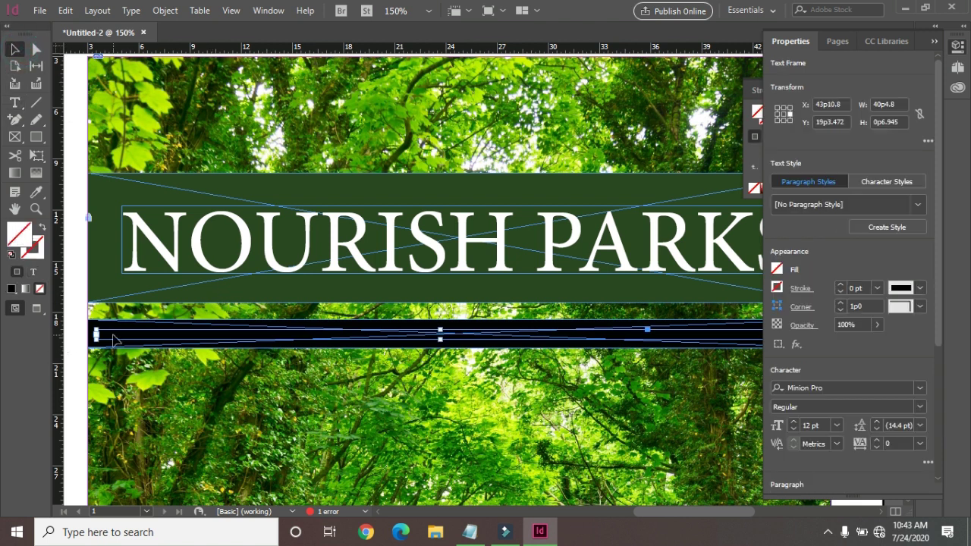
{"action": "left_click_drag", "start_coordinate": [221, 337], "coordinate": [223, 379]}
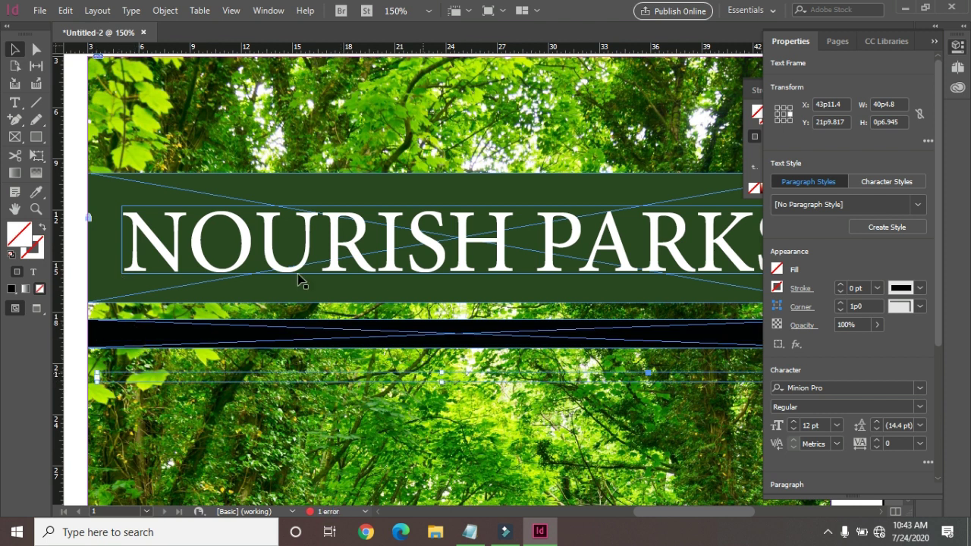
{"action": "left_click", "coordinate": [15, 102]}
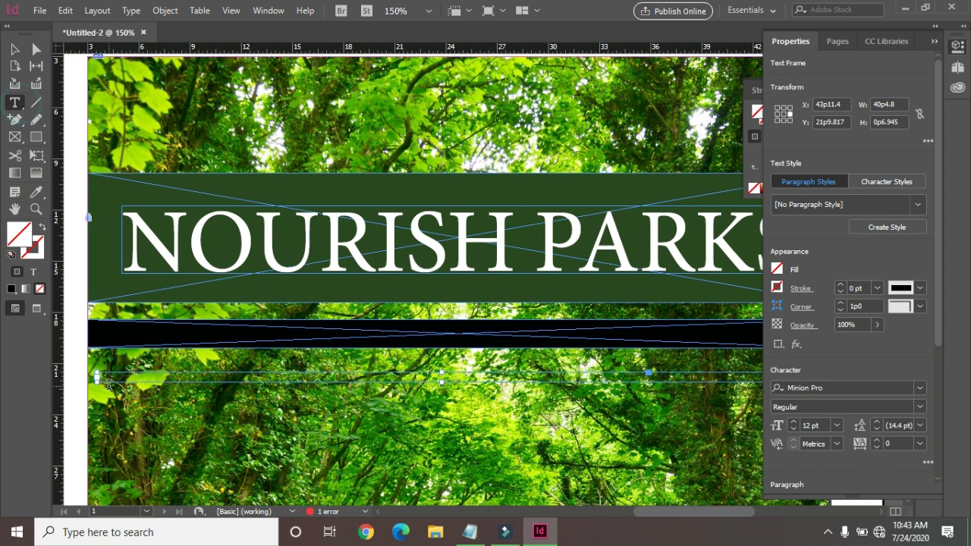
{"action": "left_click", "coordinate": [109, 377]}
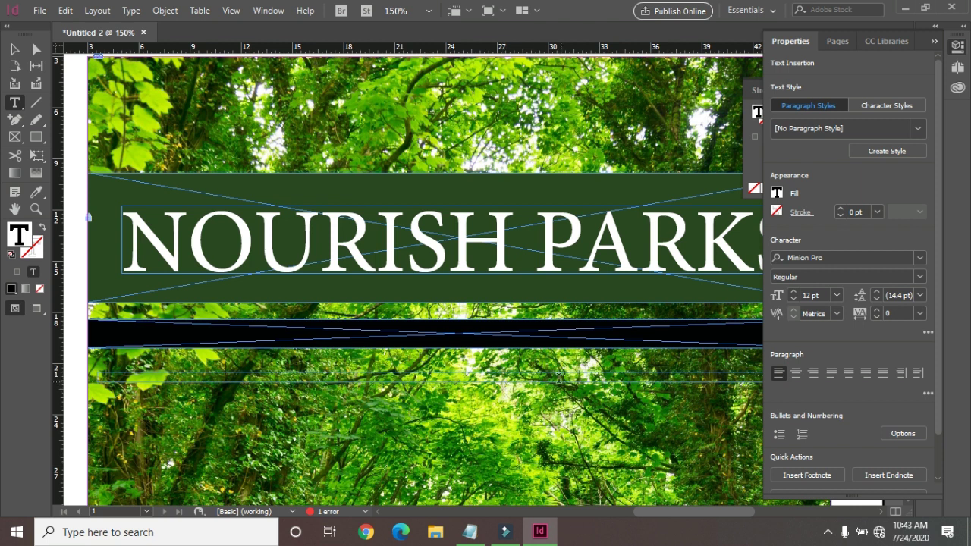
{"action": "left_click", "coordinate": [14, 49]}
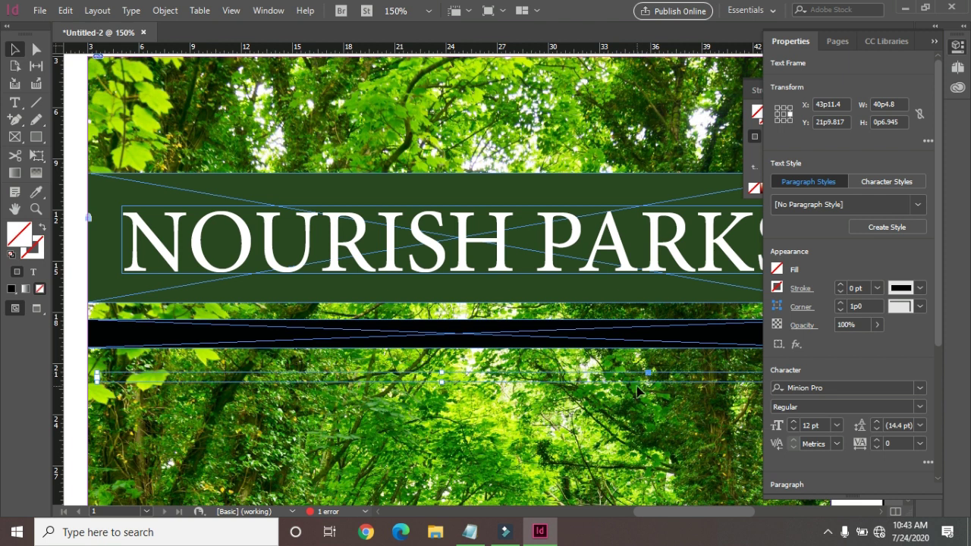
{"action": "key", "text": "Delete"}
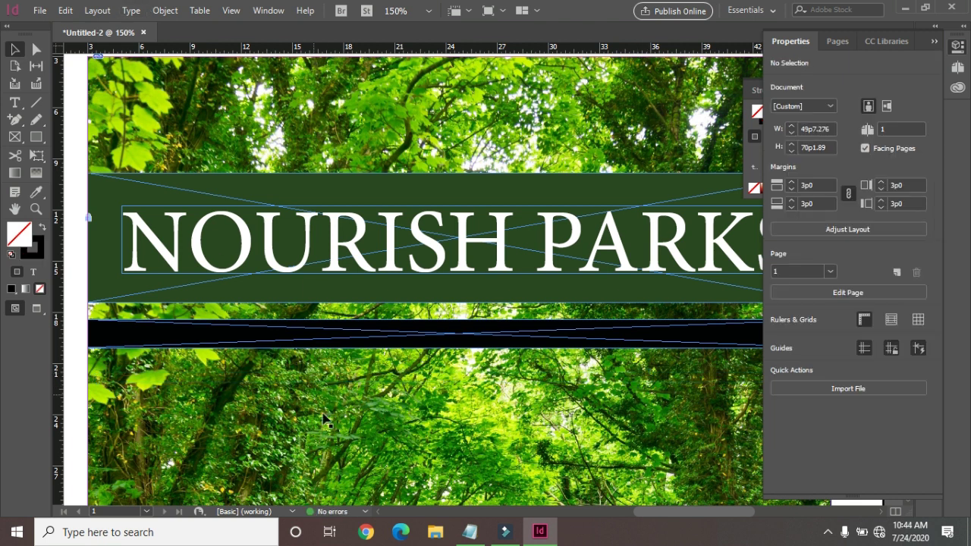
Step: Change the fill of the black strip below the title band to turquoise, R 1, G 193, B 192
{"action": "left_click", "coordinate": [121, 335]}
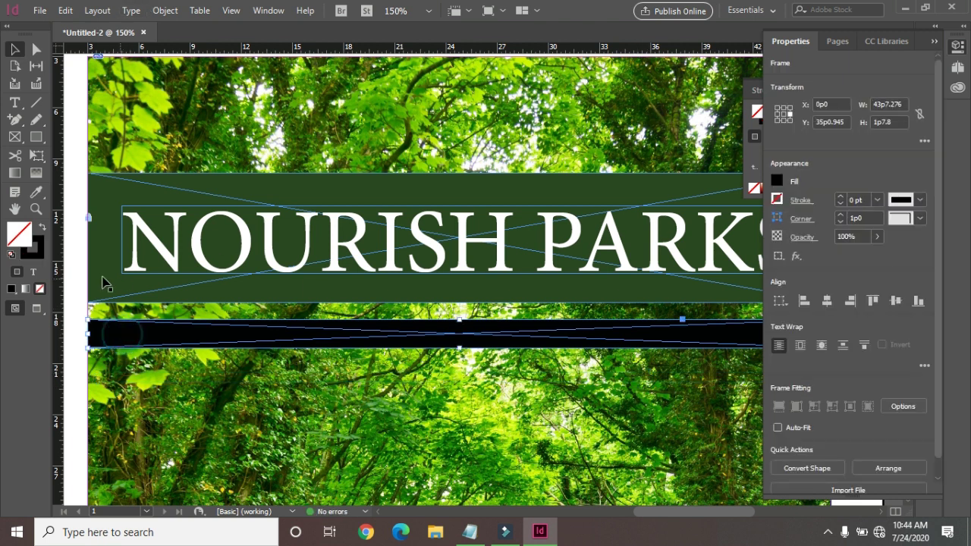
{"action": "double_click", "coordinate": [21, 242]}
{"action": "left_click", "coordinate": [436, 226]}
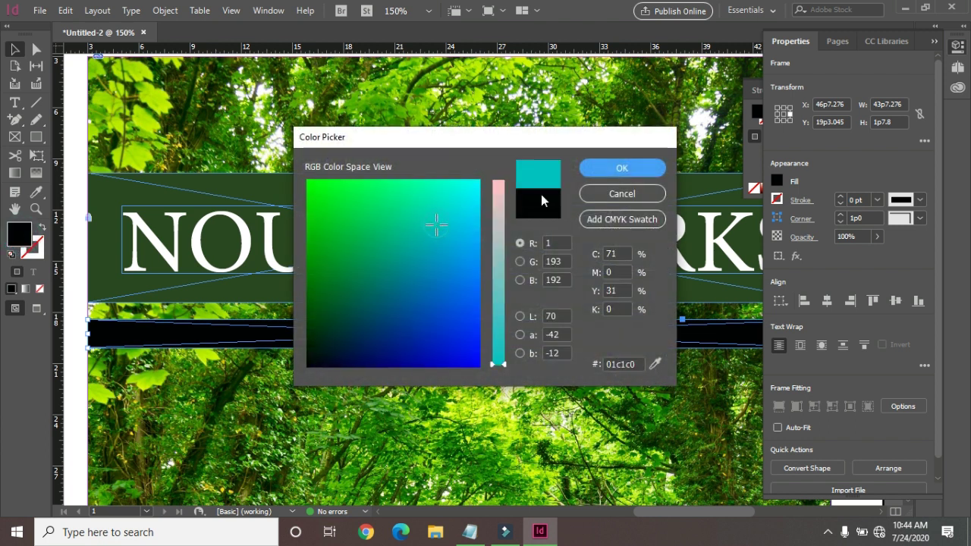
{"action": "left_click", "coordinate": [595, 168]}
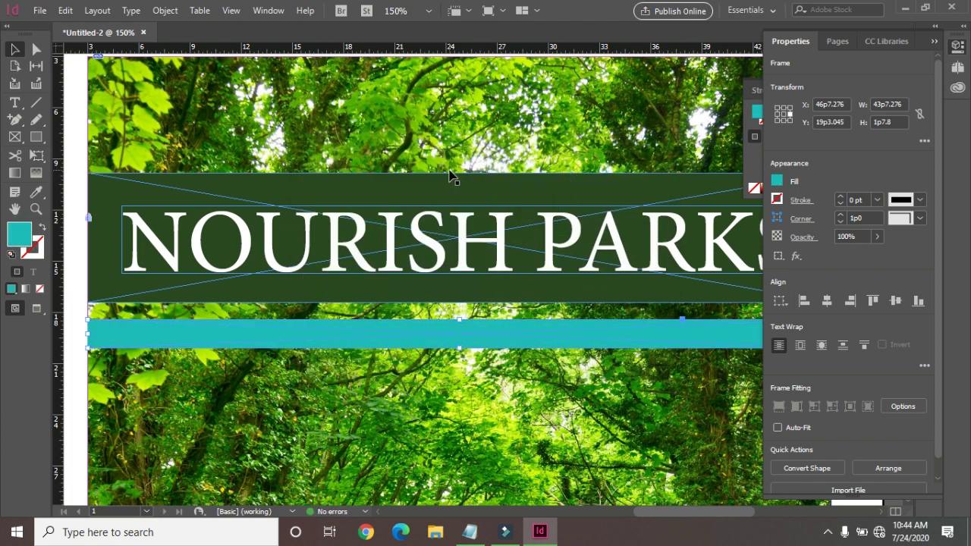
Step: Draw a text frame about 36p3 wide and 1p8 high below the turquoise strip and paste the copied Nourish sentence into it
{"action": "left_click", "coordinate": [13, 106]}
{"action": "left_click_drag", "start_coordinate": [119, 389], "coordinate": [719, 407]}
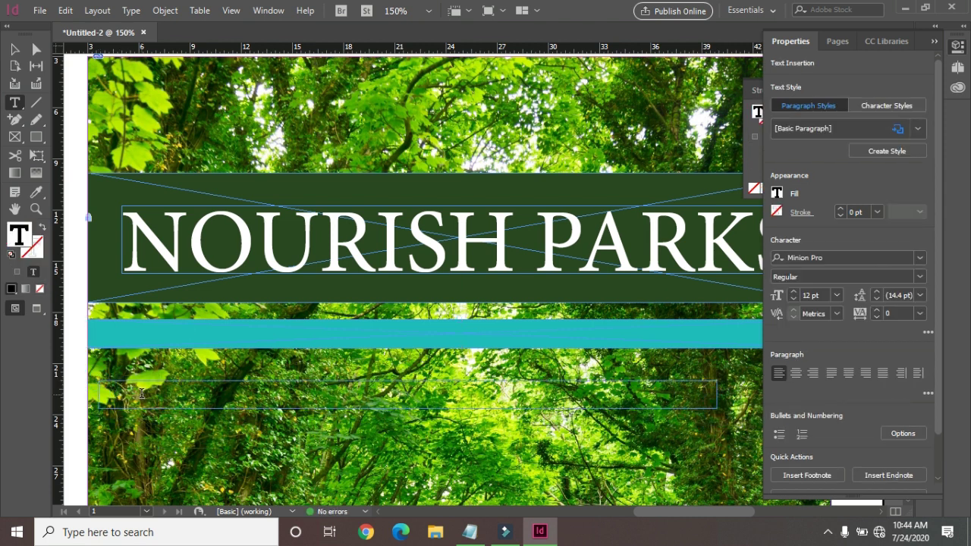
{"action": "key", "text": "ctrl+v"}
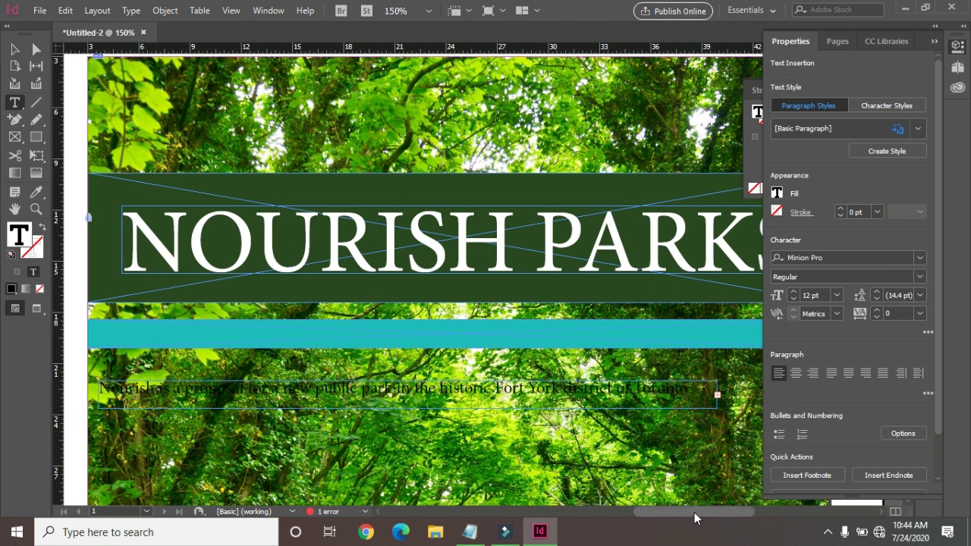
Step: Widen the sentence's text frame to about 42p11 and move it onto the turquoise strip
{"action": "key", "text": "ctrl+minus"}
{"action": "key", "text": "ctrl+minus"}
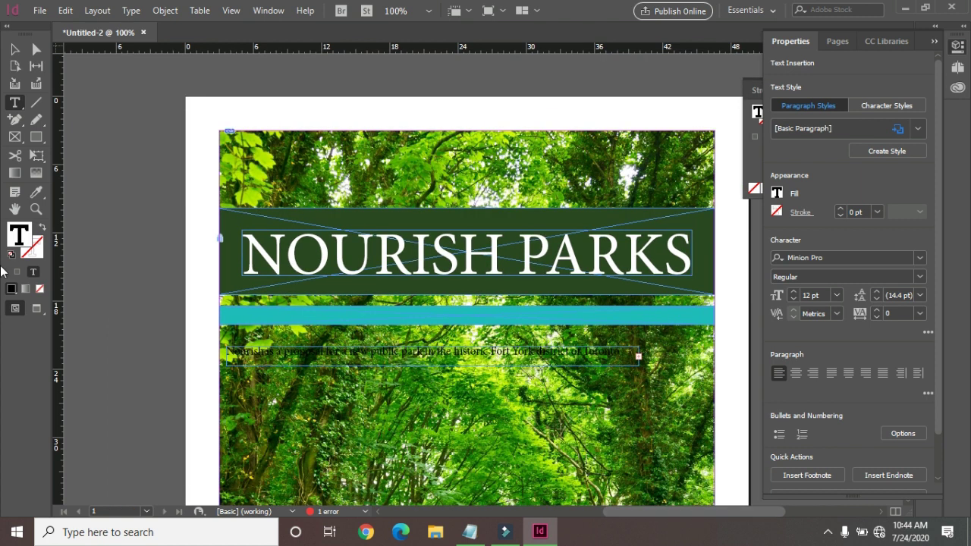
{"action": "left_click", "coordinate": [14, 49]}
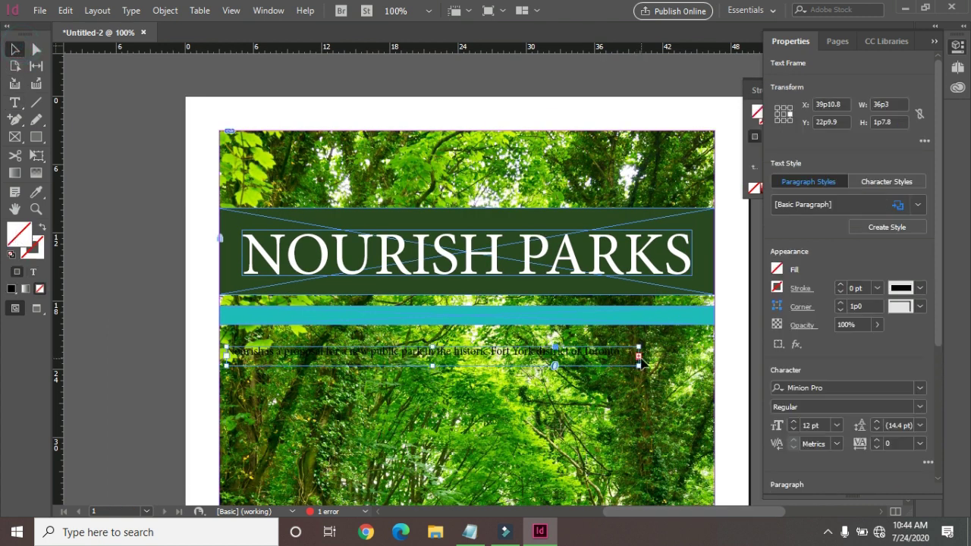
{"action": "left_click_drag", "start_coordinate": [640, 366], "coordinate": [714, 365]}
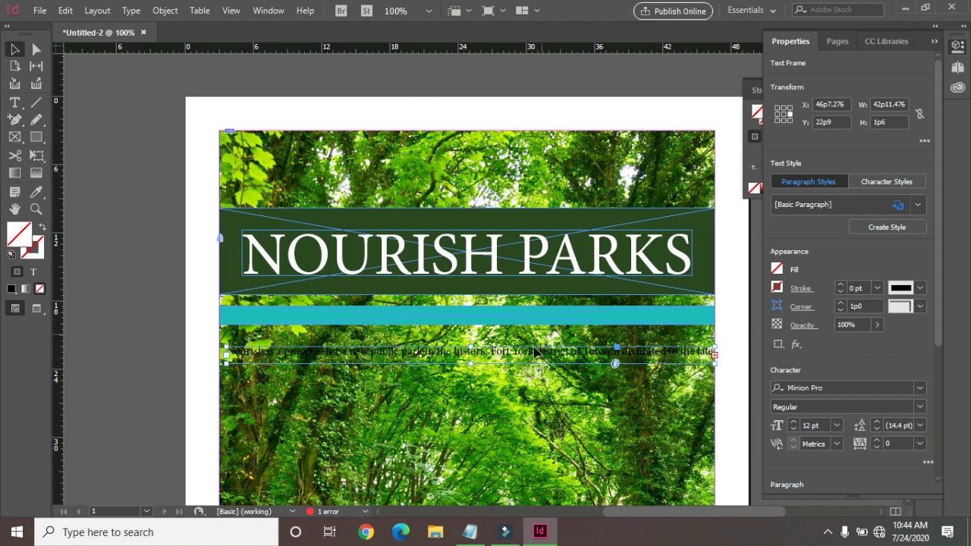
{"action": "left_click_drag", "start_coordinate": [527, 353], "coordinate": [523, 312]}
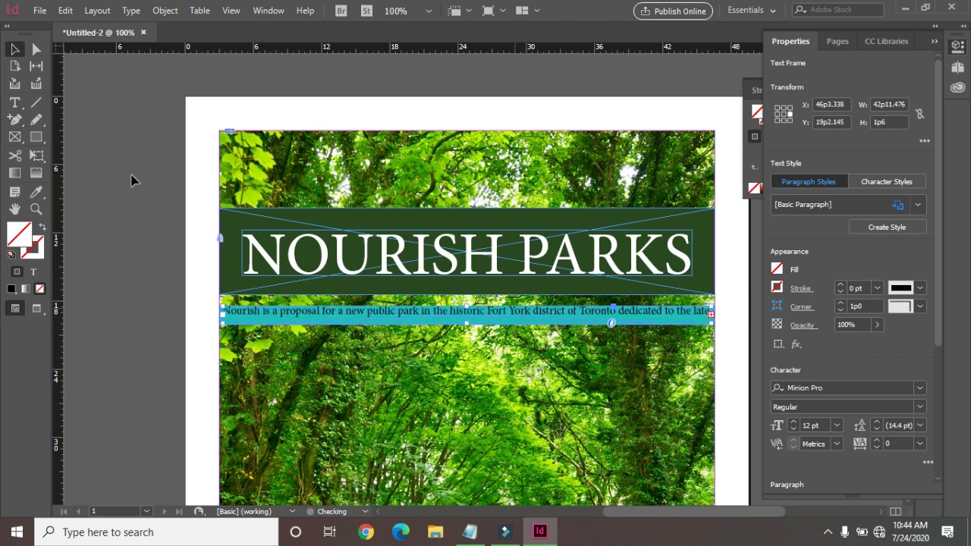
Step: Set the font size of the sentence on the turquoise strip to 10 pt
{"action": "left_click", "coordinate": [36, 207]}
{"action": "left_click_drag", "start_coordinate": [207, 291], "coordinate": [723, 355]}
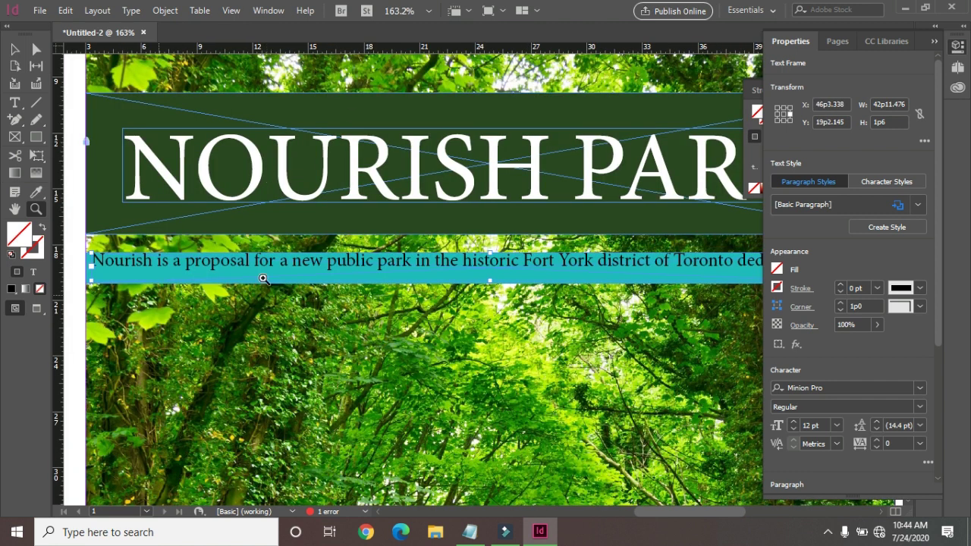
{"action": "left_click", "coordinate": [14, 49]}
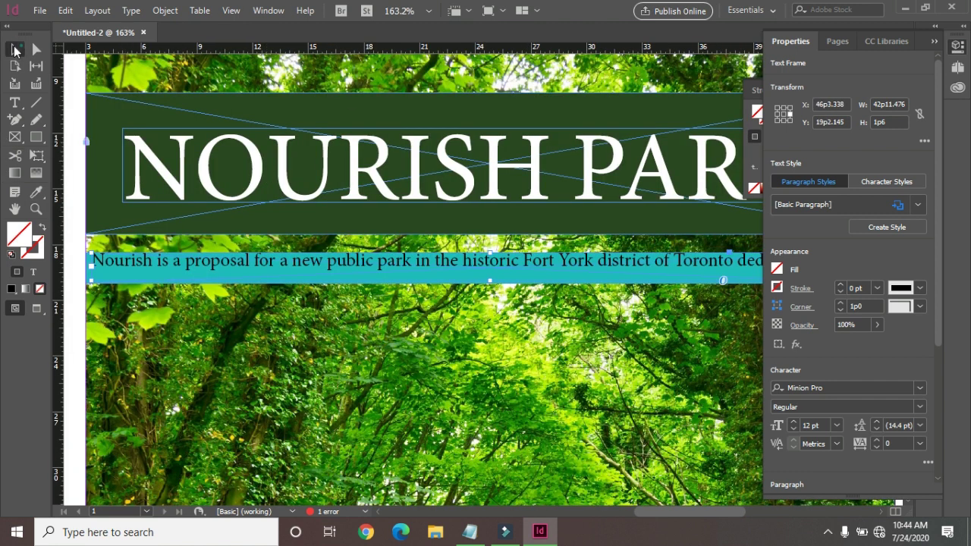
{"action": "left_click", "coordinate": [793, 429]}
{"action": "left_click", "coordinate": [794, 430]}
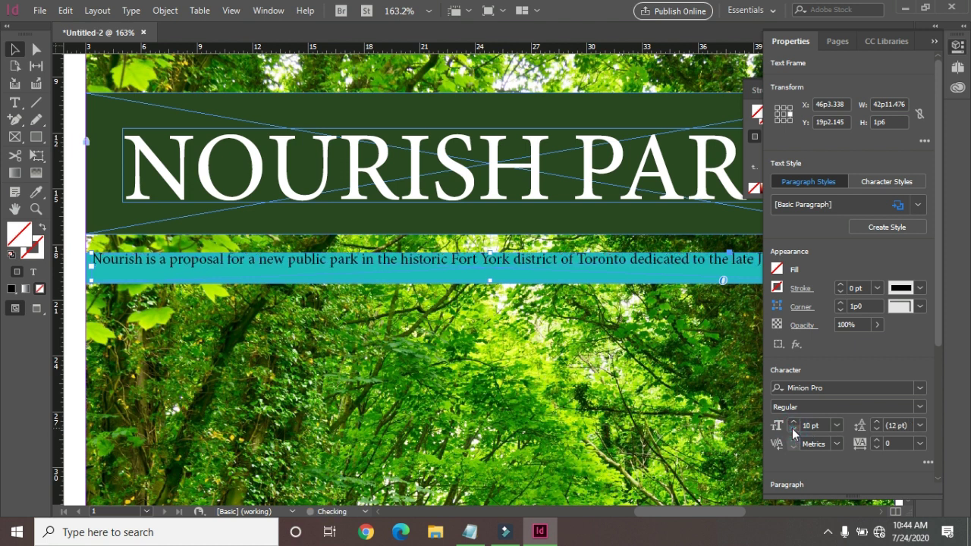
Step: Select the sentence frame together with the turquoise strip and align their horizontal and vertical centers
{"action": "left_click_drag", "start_coordinate": [671, 511], "coordinate": [690, 503]}
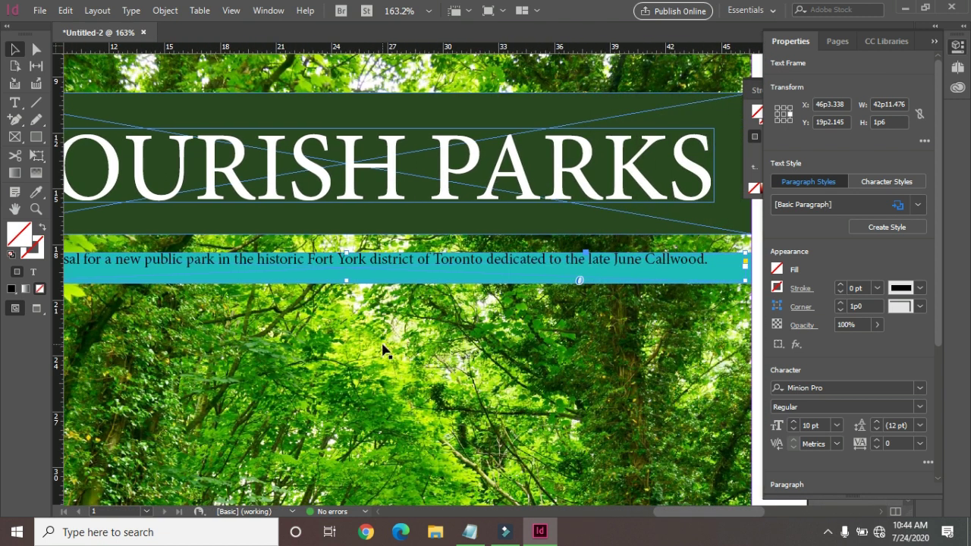
{"action": "key", "text": "ctrl+a"}
{"action": "key", "text": "ctrl+minus"}
{"action": "key", "text": "ctrl+minus"}
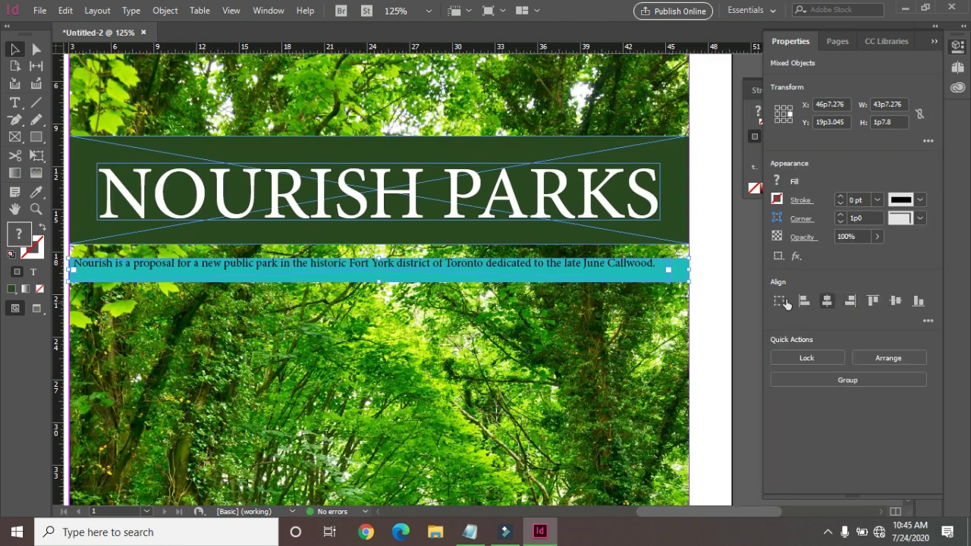
{"action": "left_click", "coordinate": [827, 302]}
{"action": "left_click", "coordinate": [895, 302]}
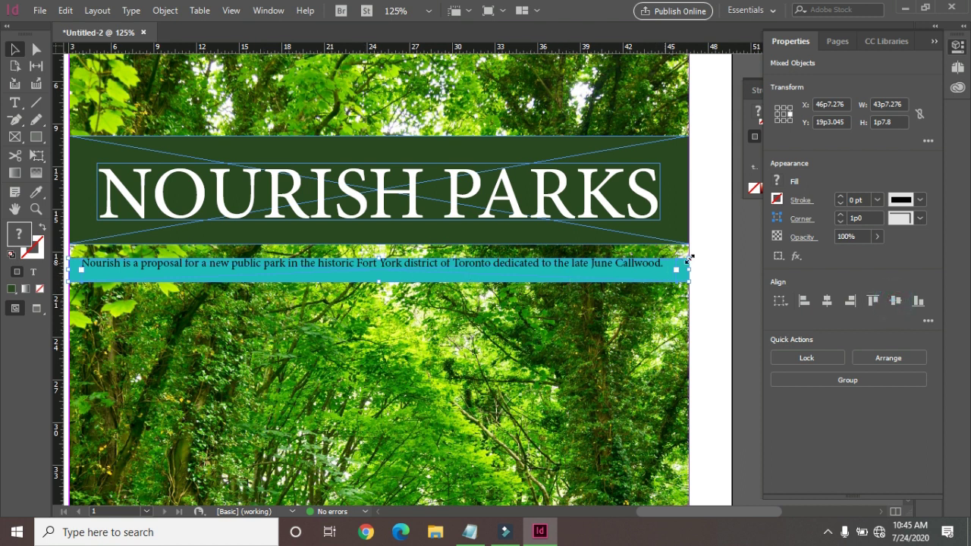
Step: Fit the sentence's text frame to its content
{"action": "left_click", "coordinate": [712, 246]}
{"action": "left_click", "coordinate": [615, 269]}
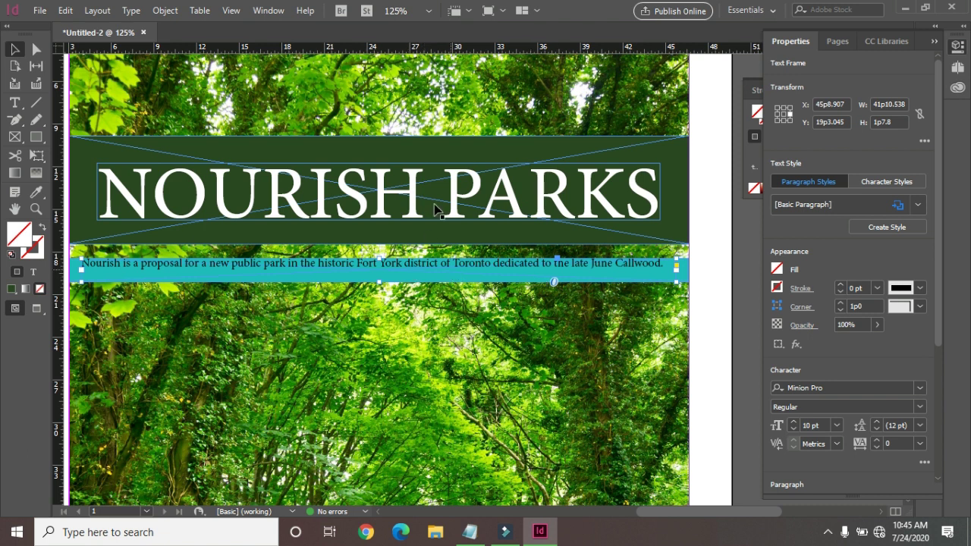
{"action": "left_click", "coordinate": [165, 10]}
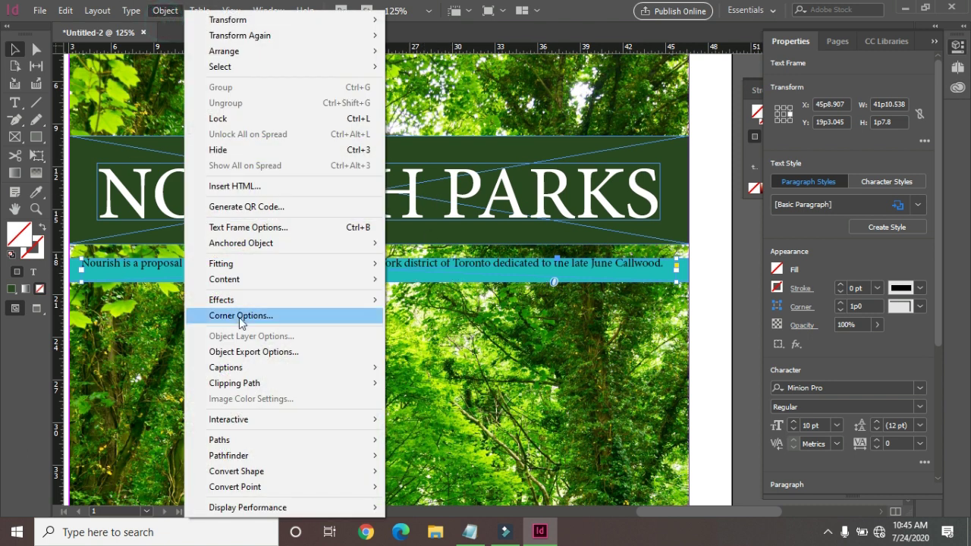
{"action": "mouse_move", "coordinate": [288, 267]}
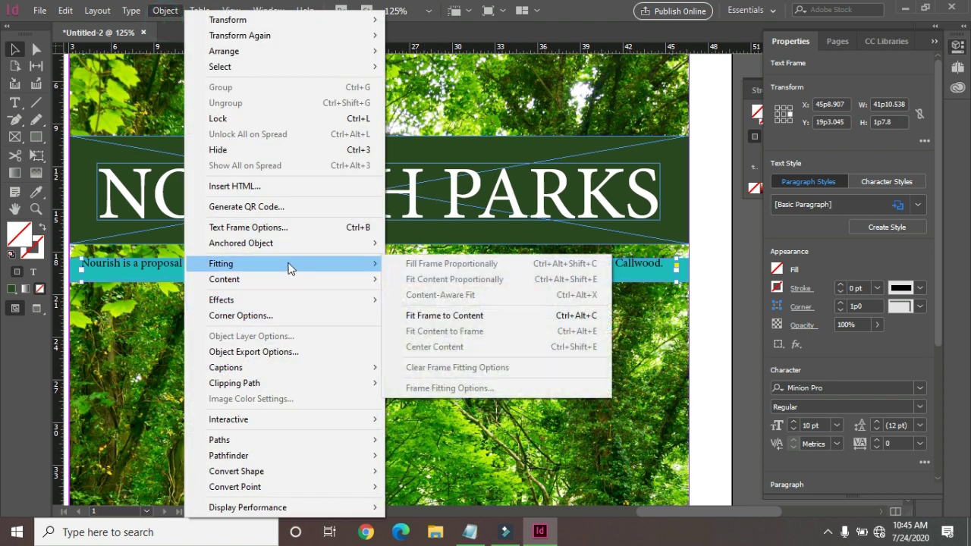
{"action": "left_click", "coordinate": [454, 315]}
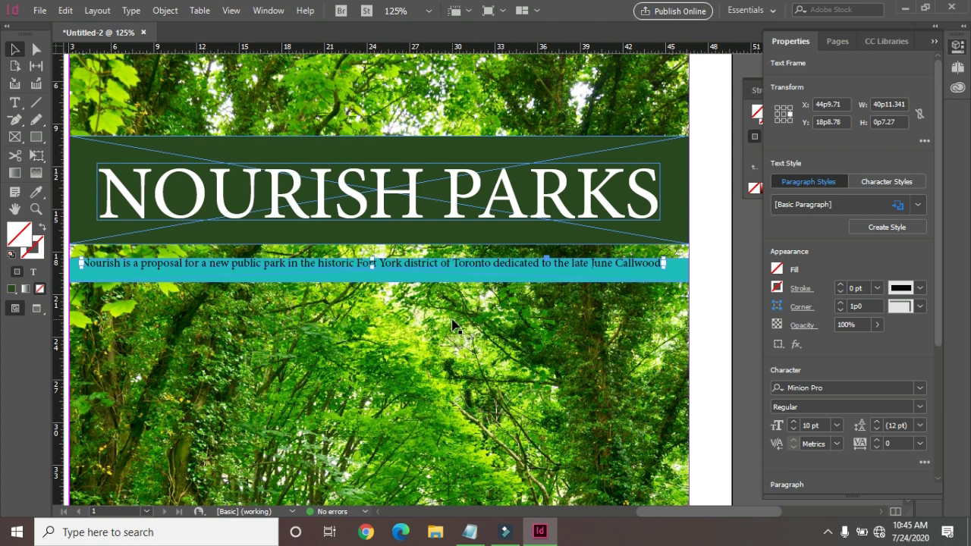
Step: Align the vertical centers of the fitted sentence frame and the turquoise strip, and clear the selection
{"action": "left_click", "coordinate": [678, 274], "text": "shift"}
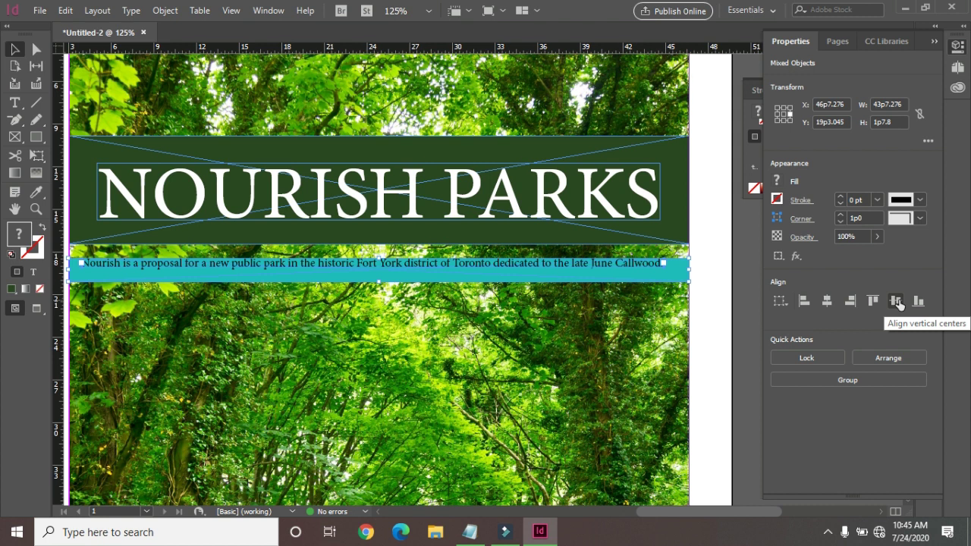
{"action": "left_click", "coordinate": [897, 302]}
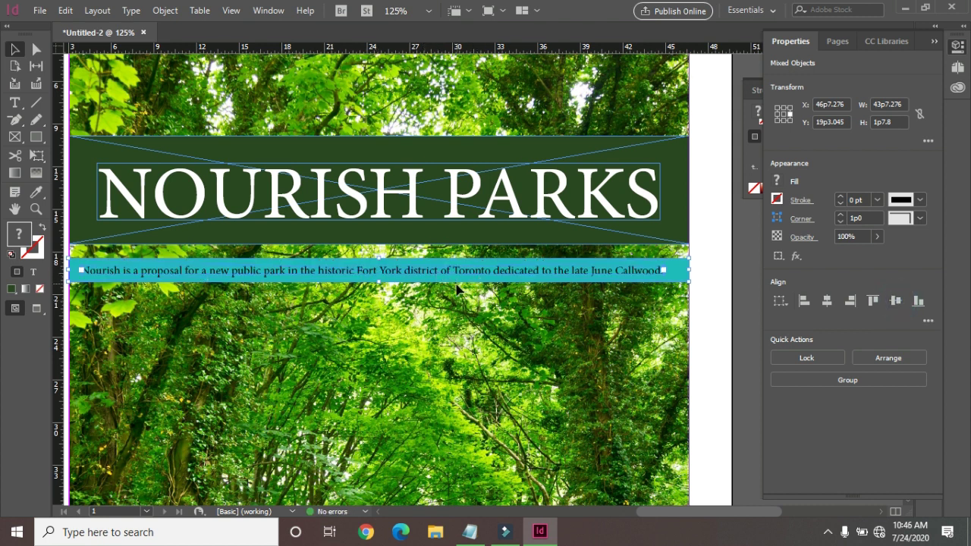
{"action": "left_click", "coordinate": [703, 215]}
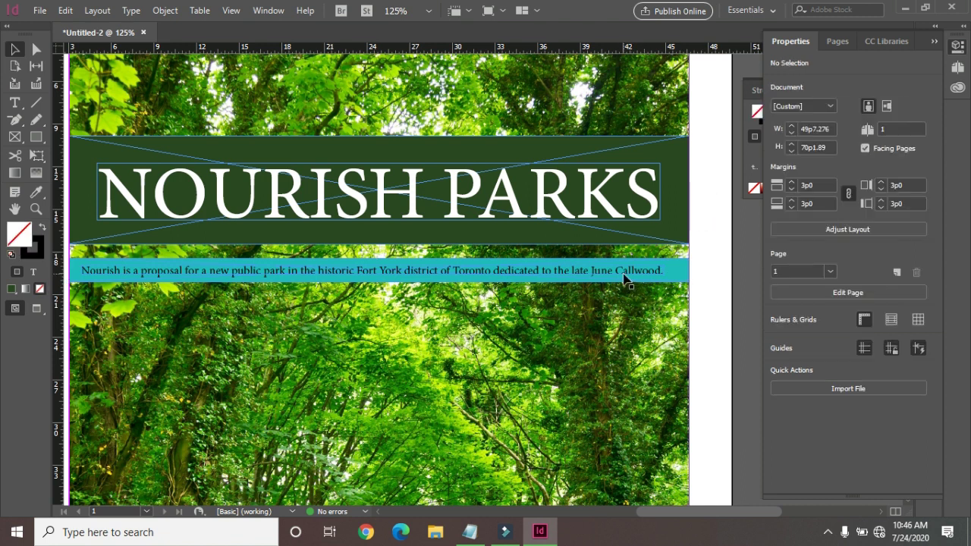
Step: Select all the text of the sentence on the turquoise strip and change its fill colour to white
{"action": "left_click", "coordinate": [625, 278]}
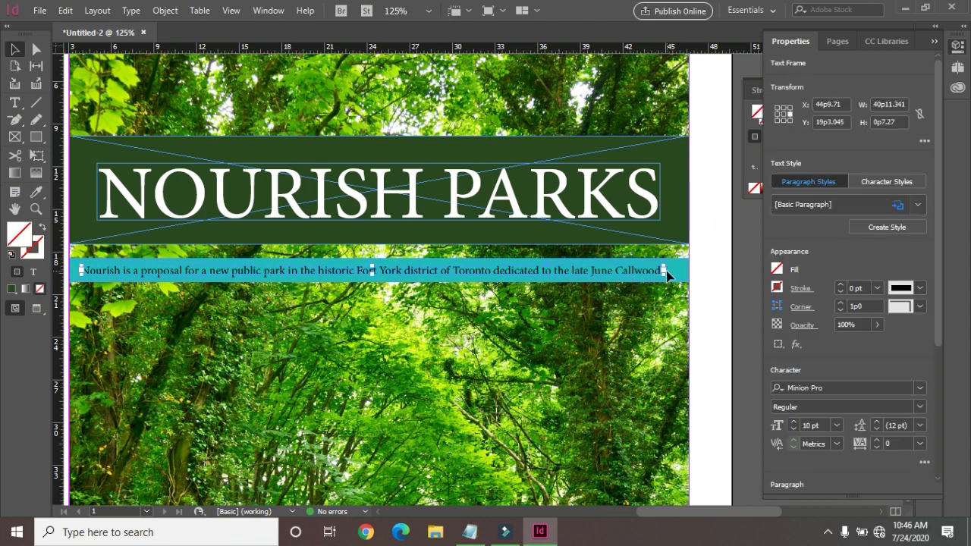
{"action": "left_click", "coordinate": [679, 271]}
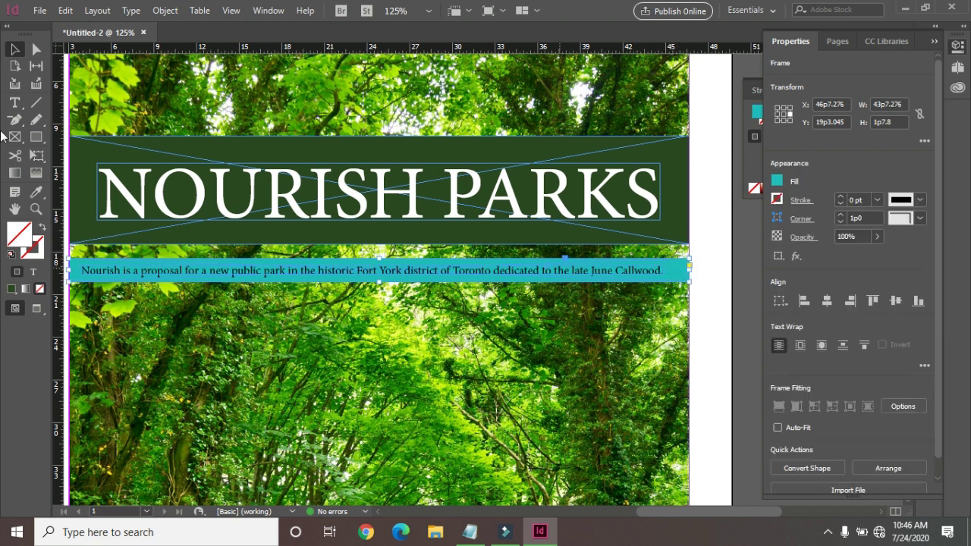
{"action": "left_click", "coordinate": [251, 278]}
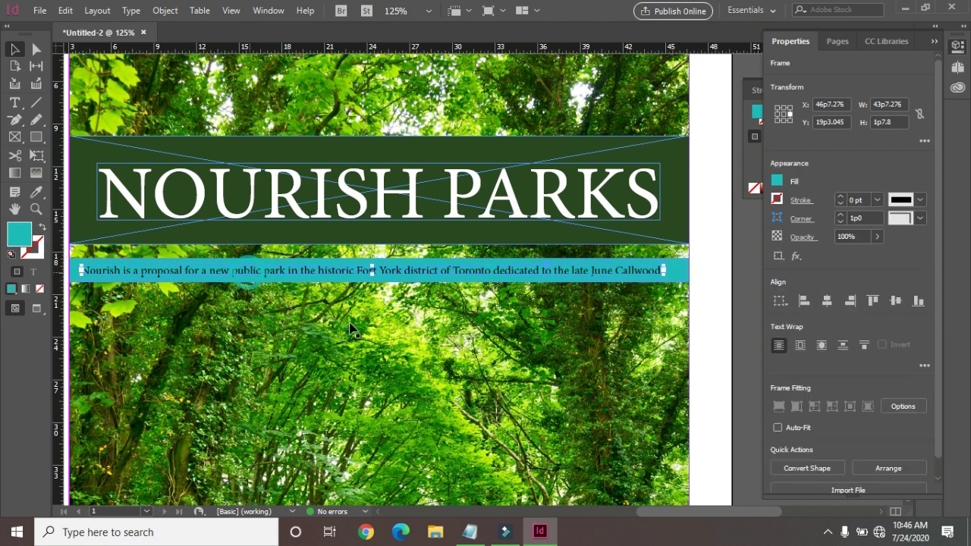
{"action": "key", "text": "t"}
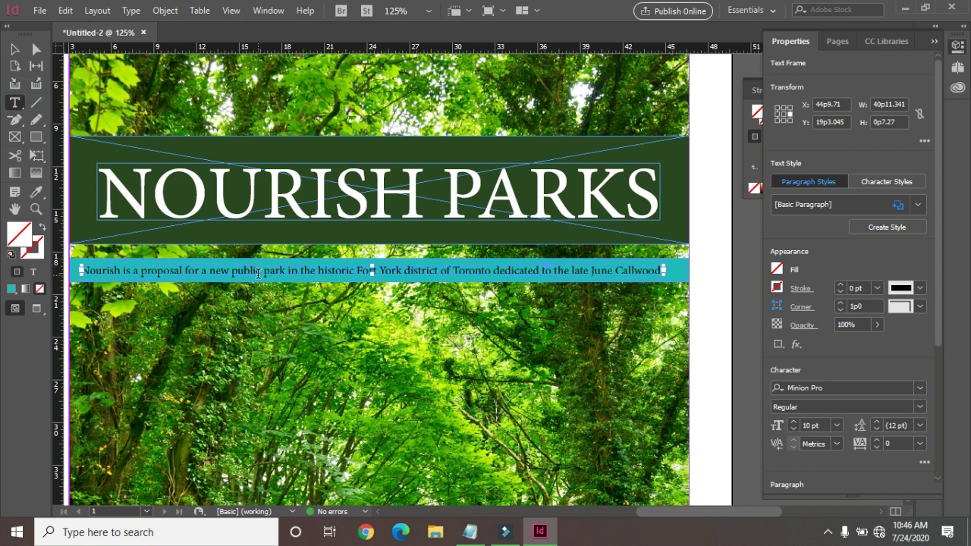
{"action": "left_click", "coordinate": [249, 269]}
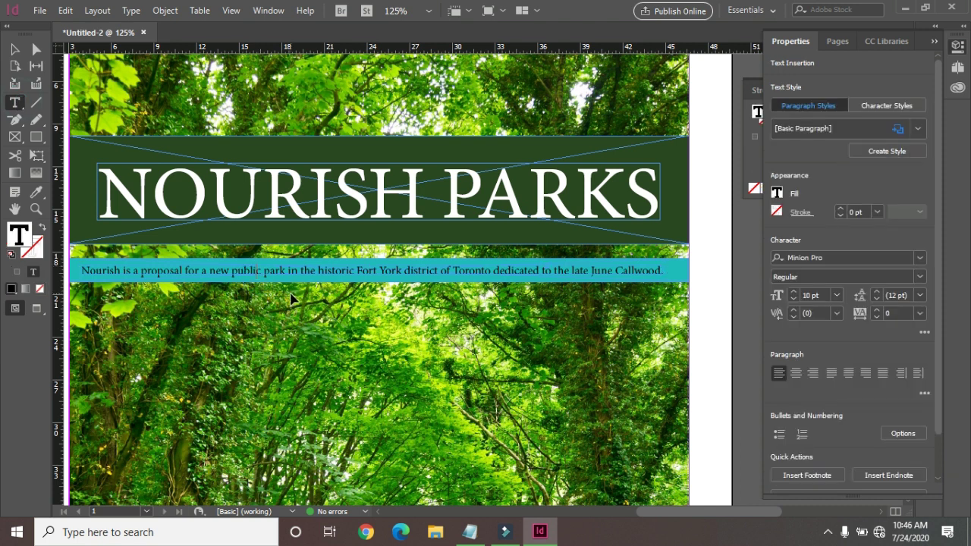
{"action": "key", "text": "ctrl+a"}
{"action": "double_click", "coordinate": [12, 241]}
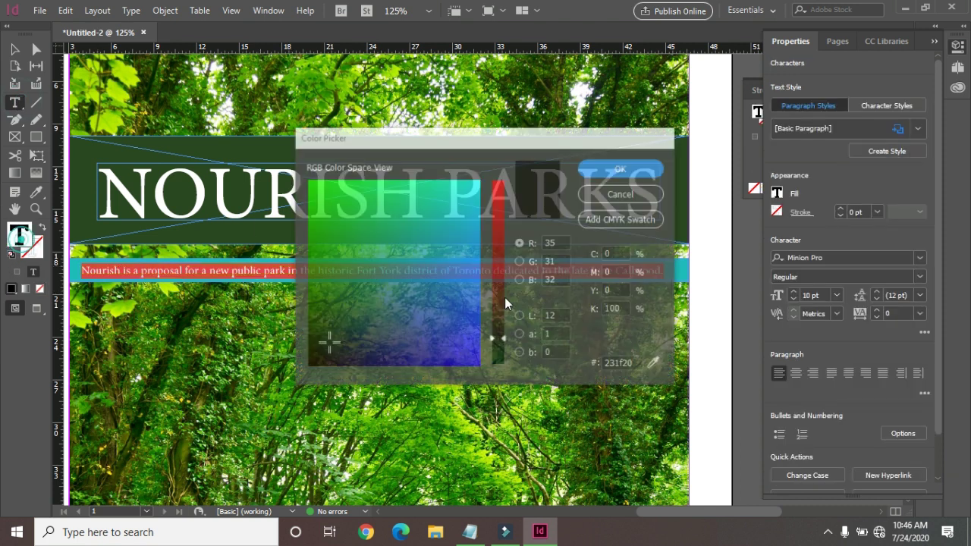
{"action": "left_click_drag", "start_coordinate": [472, 199], "coordinate": [514, 170]}
{"action": "left_click", "coordinate": [611, 168]}
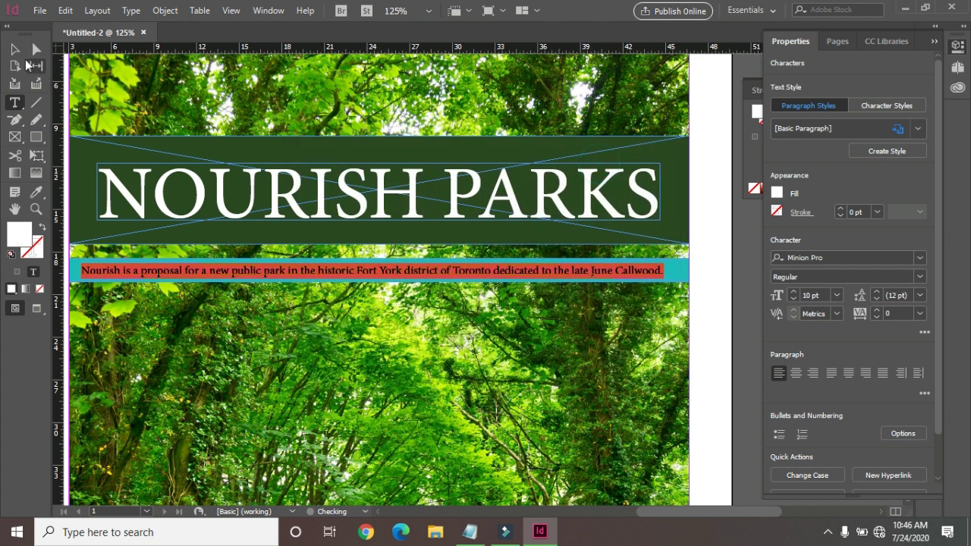
Step: Change the fill of the turquoise strip behind the sentence to dark green 1f320d and clear the selection
{"action": "left_click", "coordinate": [14, 49]}
{"action": "left_click", "coordinate": [685, 275]}
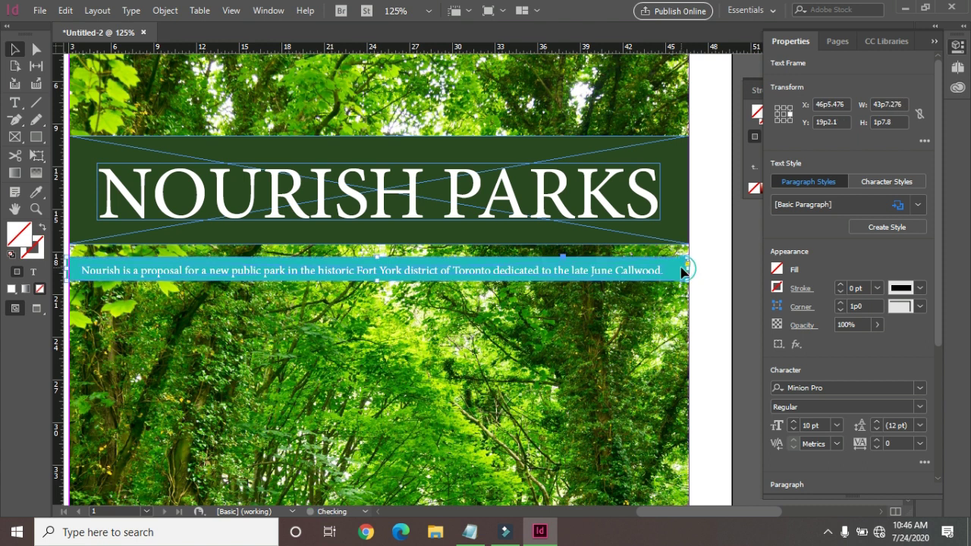
{"action": "double_click", "coordinate": [28, 236]}
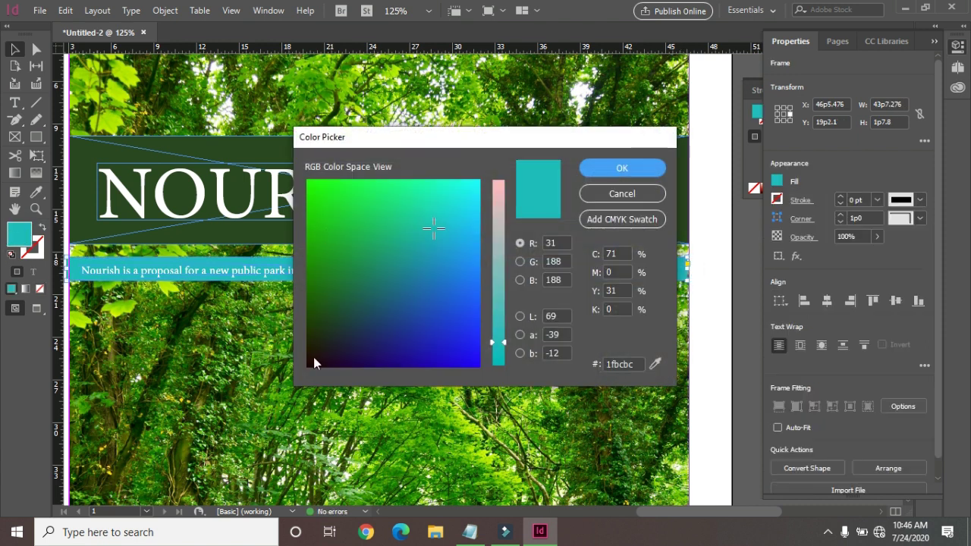
{"action": "left_click", "coordinate": [315, 330]}
{"action": "left_click", "coordinate": [644, 168]}
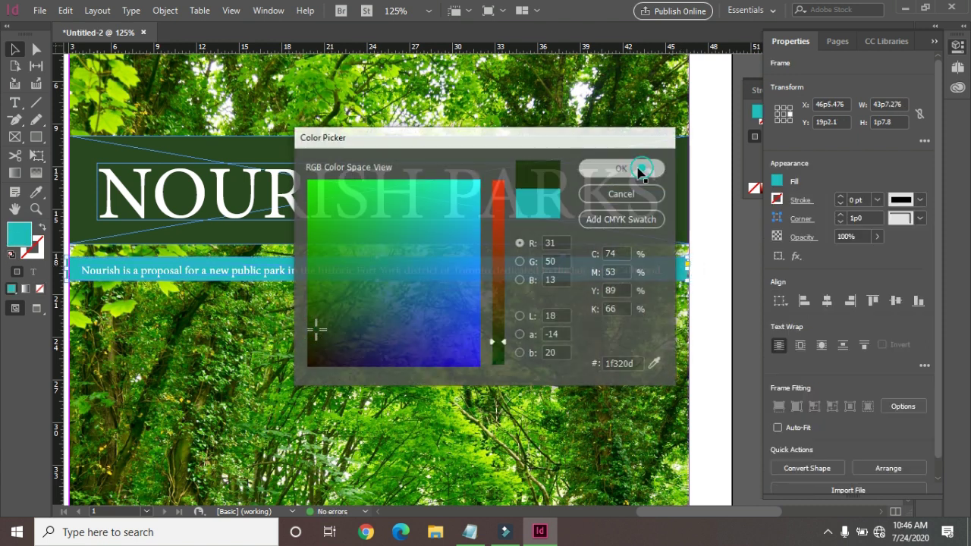
{"action": "left_click", "coordinate": [723, 267]}
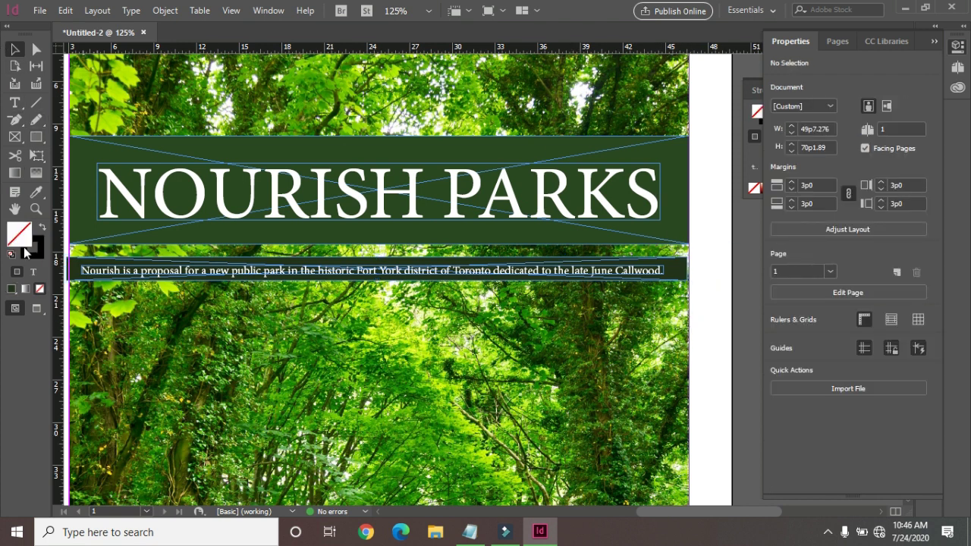
Step: Extend the right edge of the strip behind the sentence to the photo's right edge, making it about 43p9 wide, and deselect it
{"action": "left_click", "coordinate": [35, 208]}
{"action": "left_click_drag", "start_coordinate": [641, 252], "coordinate": [709, 298]}
{"action": "left_click", "coordinate": [15, 49]}
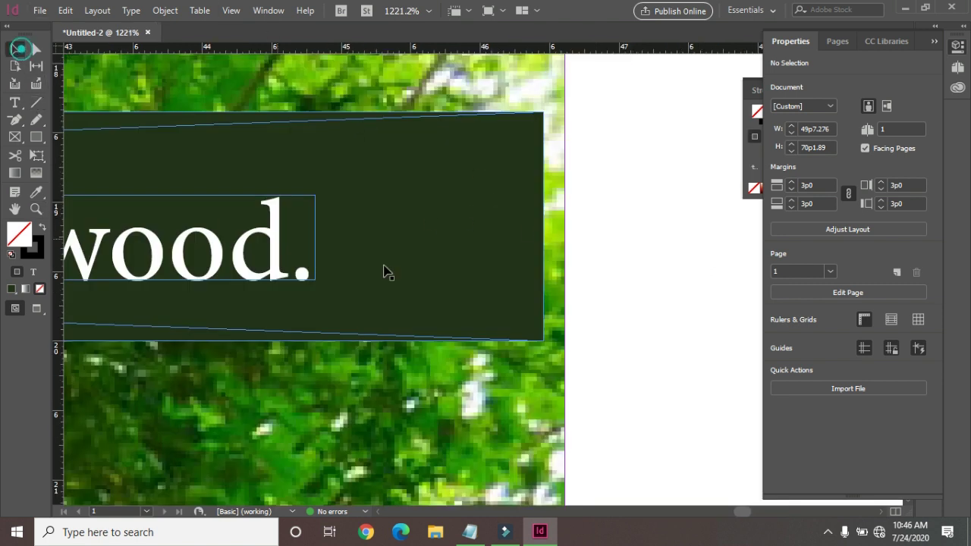
{"action": "left_click", "coordinate": [543, 220]}
{"action": "left_click_drag", "start_coordinate": [544, 229], "coordinate": [564, 230]}
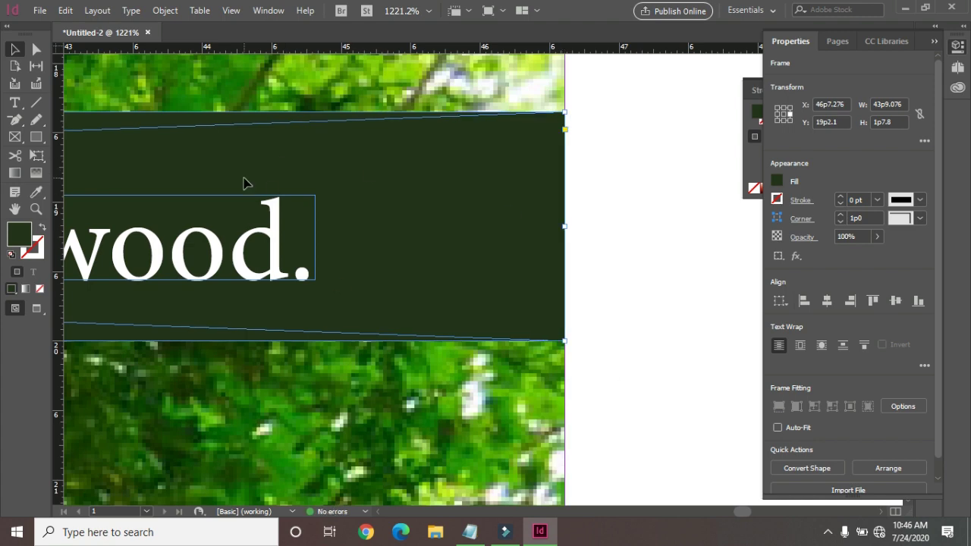
{"action": "scroll", "coordinate": [243, 182], "scroll_direction": "down", "scroll_amount": 6}
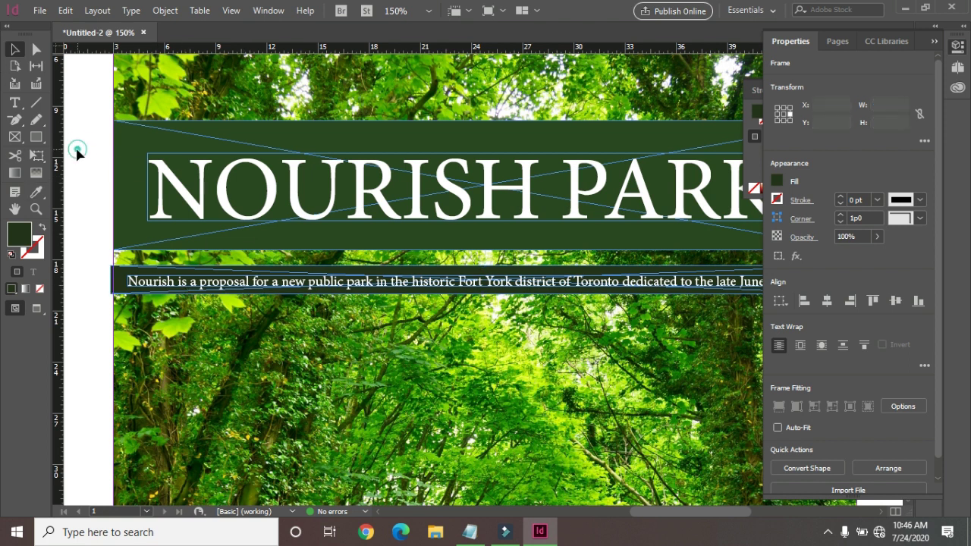
{"action": "left_click", "coordinate": [81, 156]}
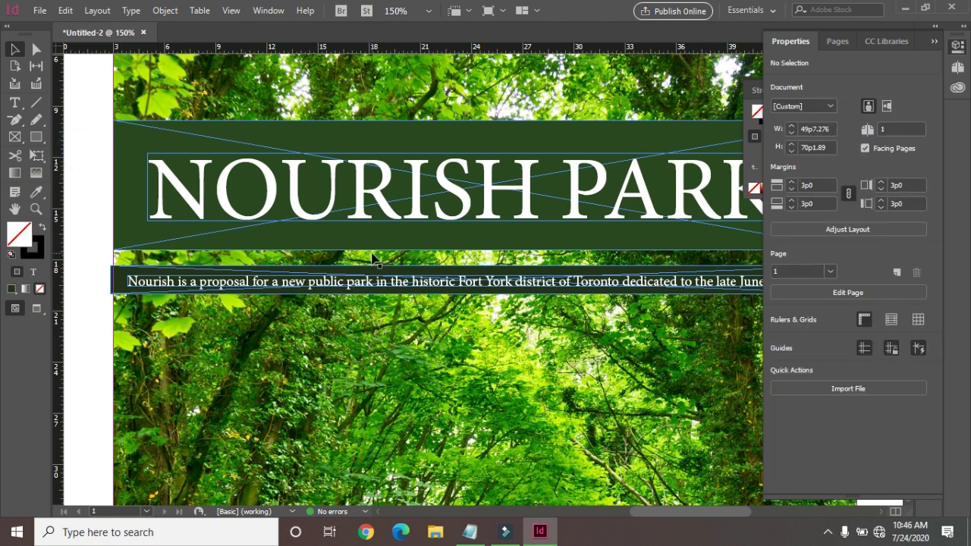
Step: Align the horizontal and vertical centers of the NOURISH PARKS title frame and its green band, and clear the selection
{"action": "scroll", "coordinate": [372, 258], "scroll_direction": "down", "scroll_amount": 2}
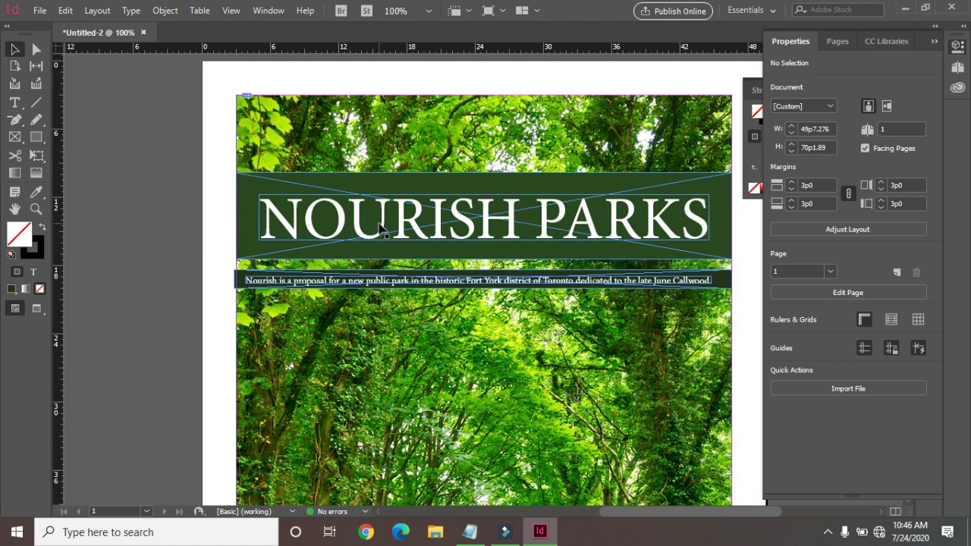
{"action": "left_click", "coordinate": [383, 230]}
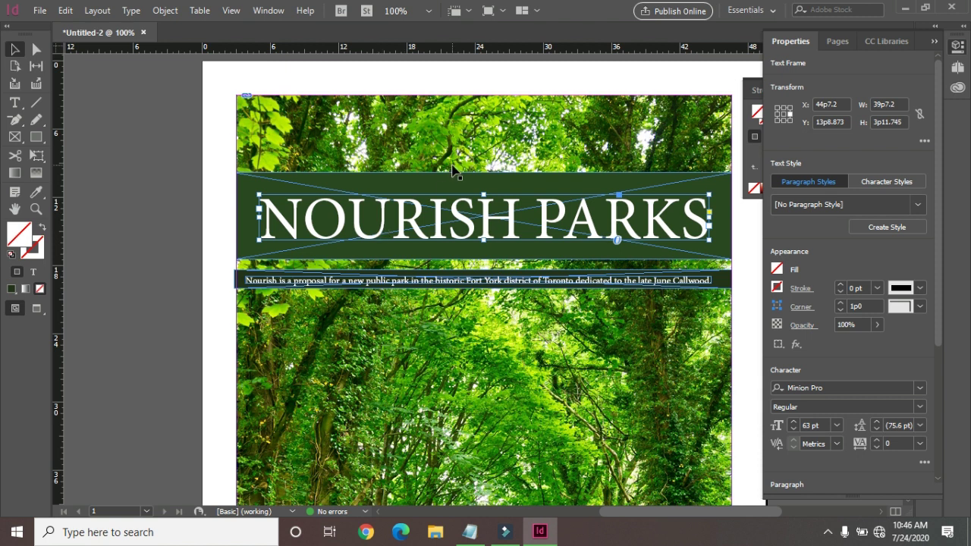
{"action": "left_click", "coordinate": [398, 186], "text": "shift"}
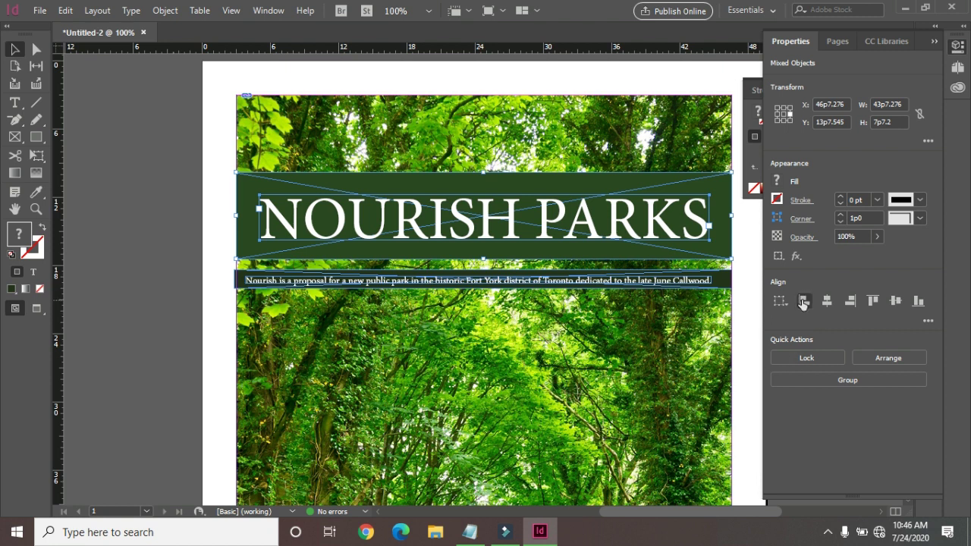
{"action": "left_click", "coordinate": [827, 301]}
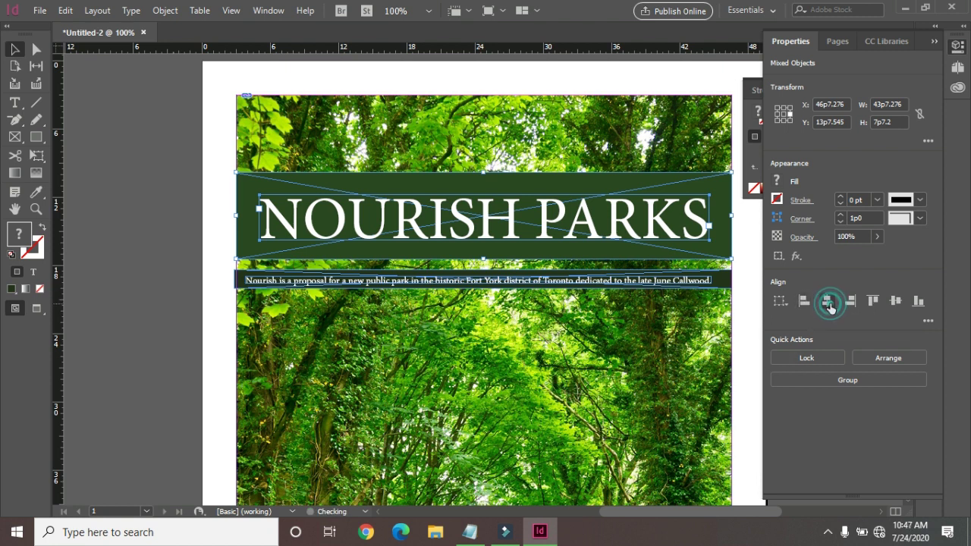
{"action": "left_click", "coordinate": [896, 302]}
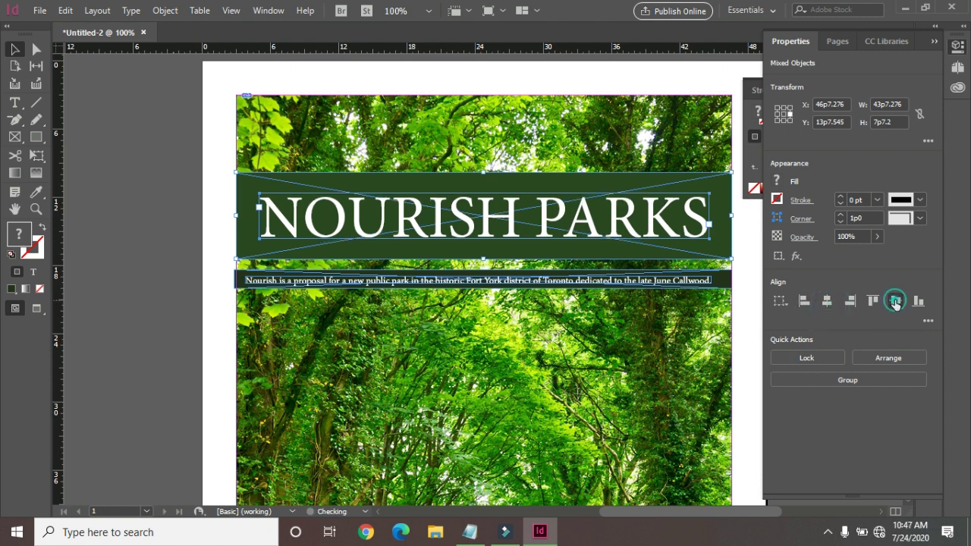
{"action": "left_click", "coordinate": [113, 221]}
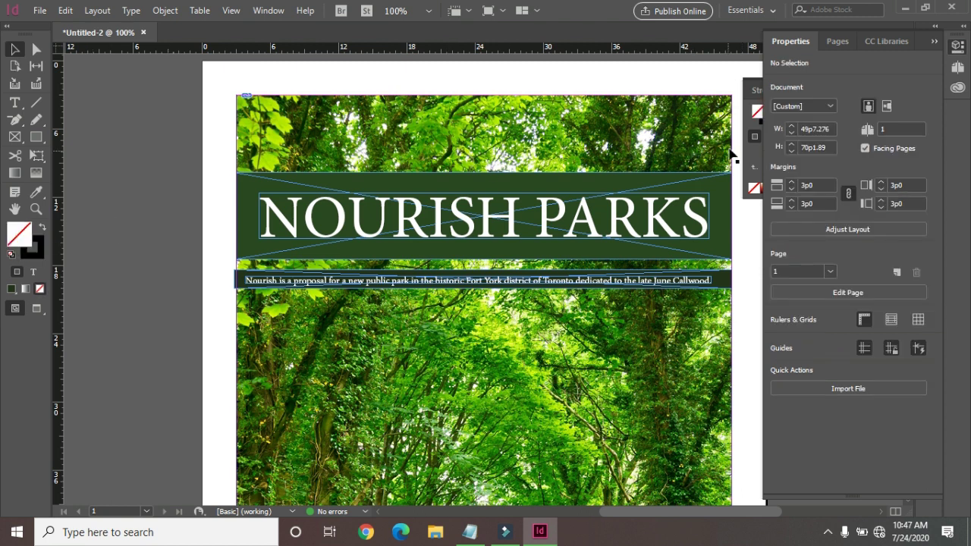
Step: Draw a rectangle about 14p4 wide and 12p0 high on the photo's left side, below the sentence strip
{"action": "left_click", "coordinate": [14, 209]}
{"action": "left_click_drag", "start_coordinate": [354, 390], "coordinate": [356, 211]}
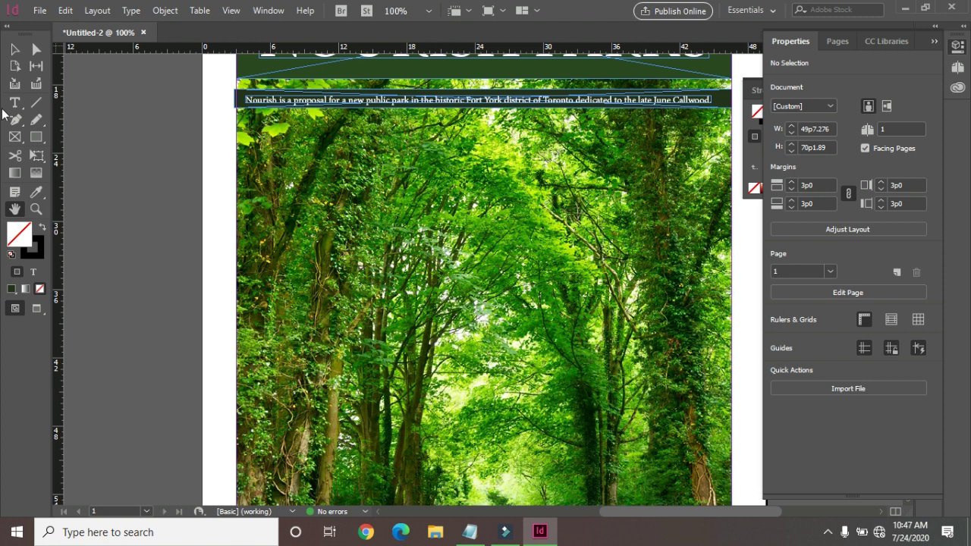
{"action": "left_click", "coordinate": [30, 135]}
{"action": "left_click_drag", "start_coordinate": [245, 148], "coordinate": [409, 284]}
{"action": "left_click", "coordinate": [15, 49]}
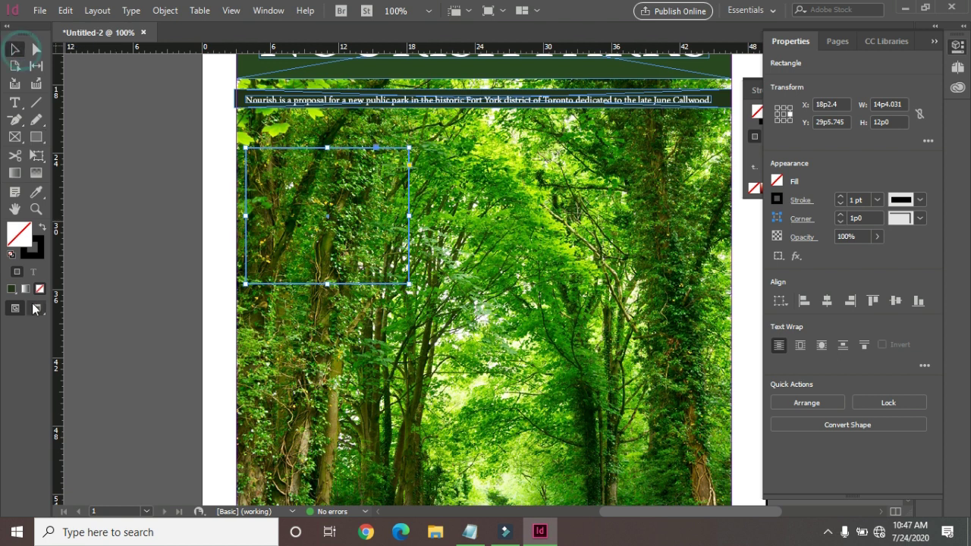
Step: Fill the new rectangle with green 22b953 and remove its stroke
{"action": "double_click", "coordinate": [23, 233]}
{"action": "left_click", "coordinate": [456, 196]}
{"action": "left_click_drag", "start_coordinate": [455, 196], "coordinate": [474, 184]}
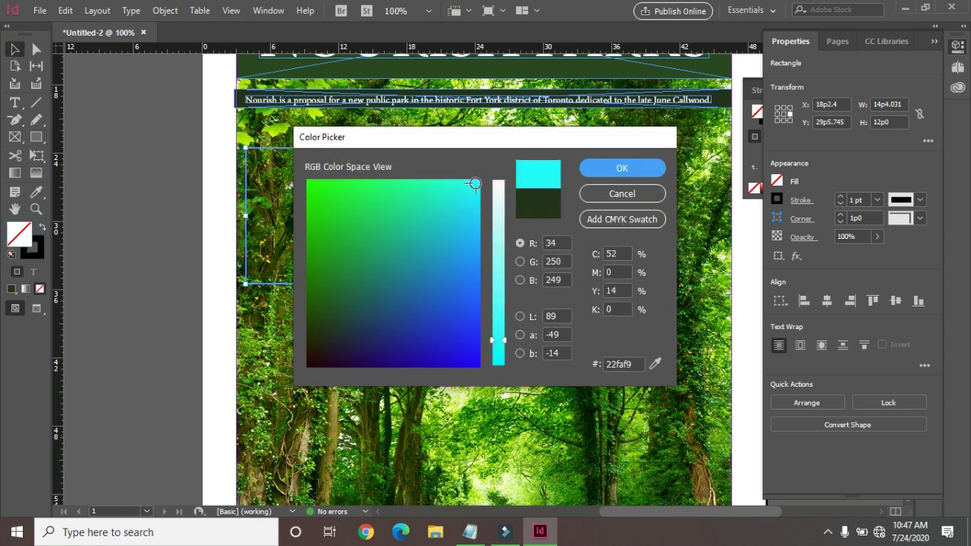
{"action": "left_click", "coordinate": [390, 201]}
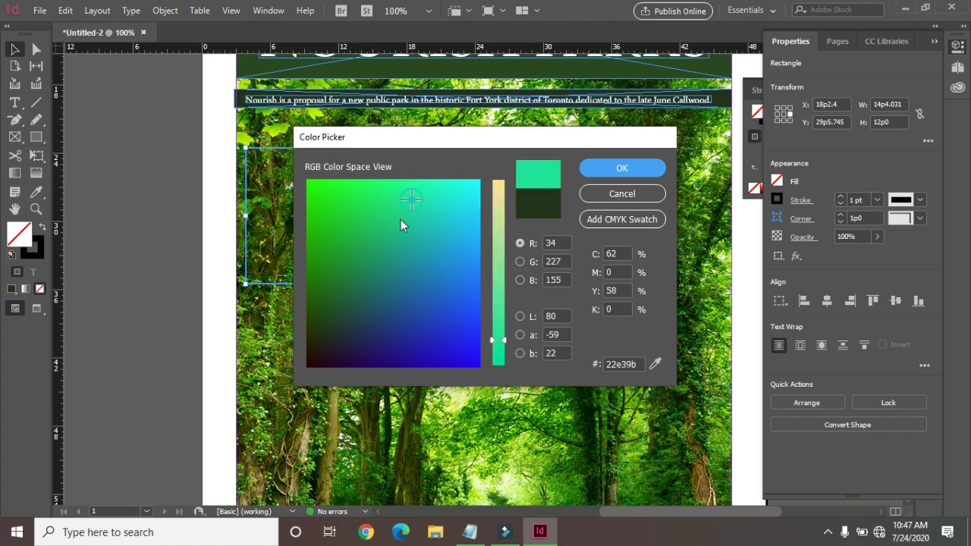
{"action": "left_click", "coordinate": [390, 226]}
{"action": "left_click", "coordinate": [371, 238]}
{"action": "left_click", "coordinate": [362, 231]}
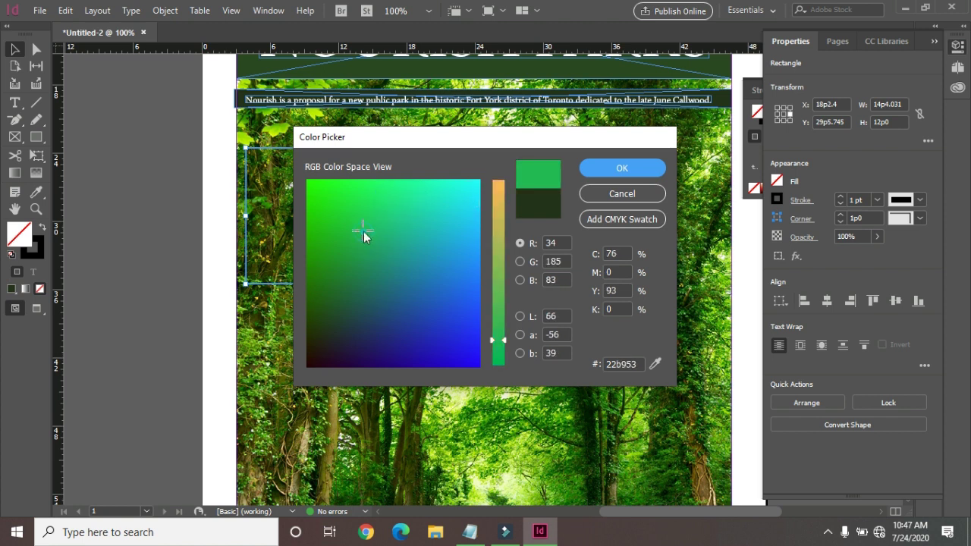
{"action": "left_click", "coordinate": [621, 168]}
{"action": "left_click", "coordinate": [36, 252]}
{"action": "left_click", "coordinate": [40, 289]}
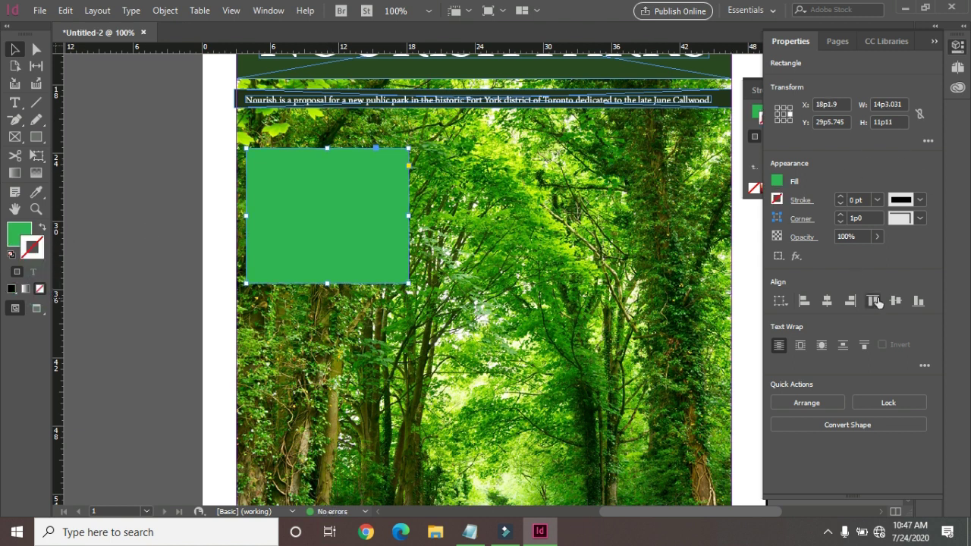
Step: Reduce the green rectangle's opacity to 51% and clear the selection
{"action": "left_click", "coordinate": [875, 236]}
{"action": "left_click_drag", "start_coordinate": [867, 258], "coordinate": [845, 255]}
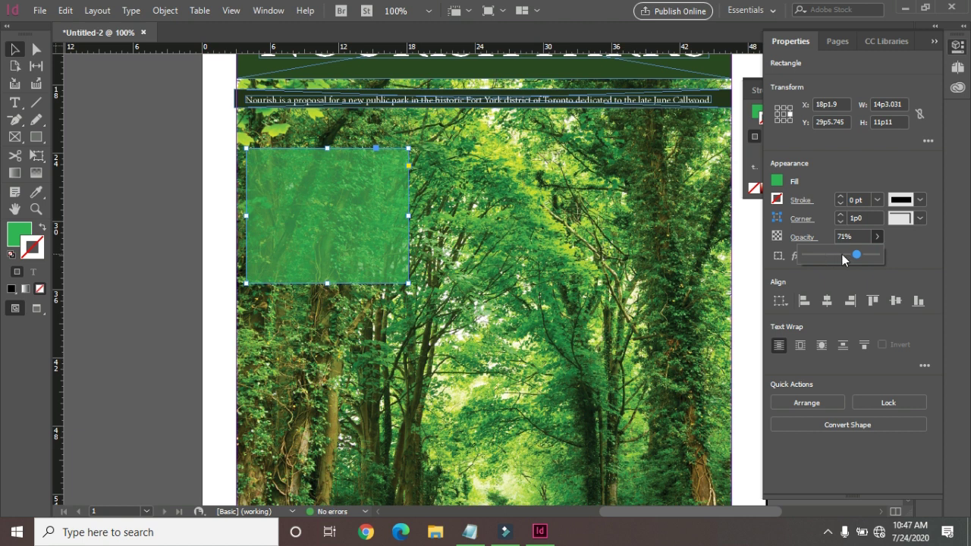
{"action": "left_click", "coordinate": [842, 255]}
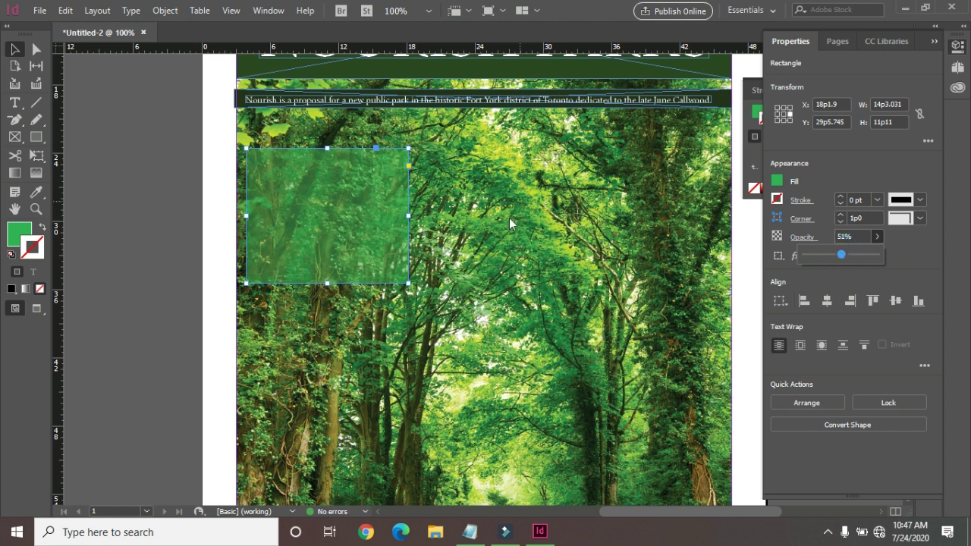
{"action": "left_click", "coordinate": [14, 49]}
{"action": "left_click", "coordinate": [136, 224]}
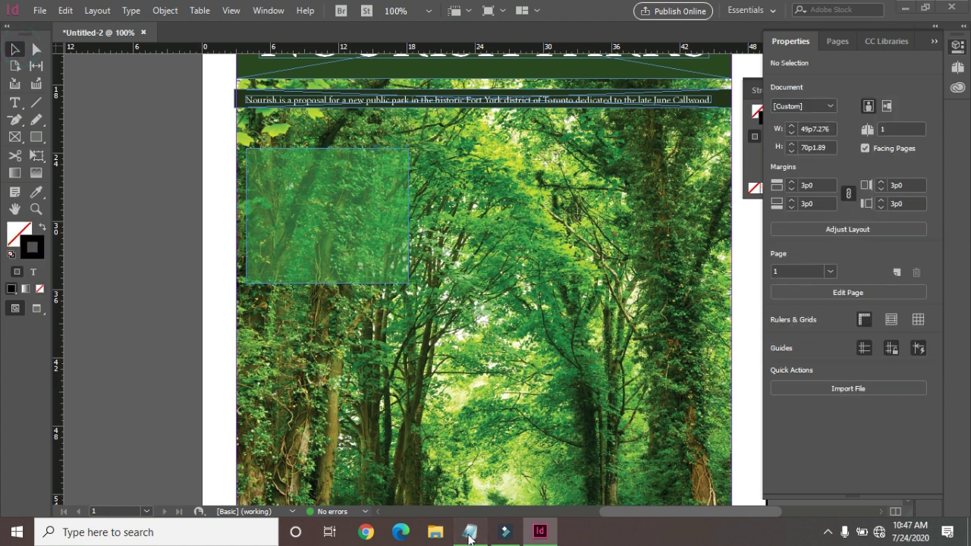
Step: Switch to Notepad and copy the four lines from "Relish the Season" to "Bonkers for Conkers"
{"action": "left_click", "coordinate": [470, 535]}
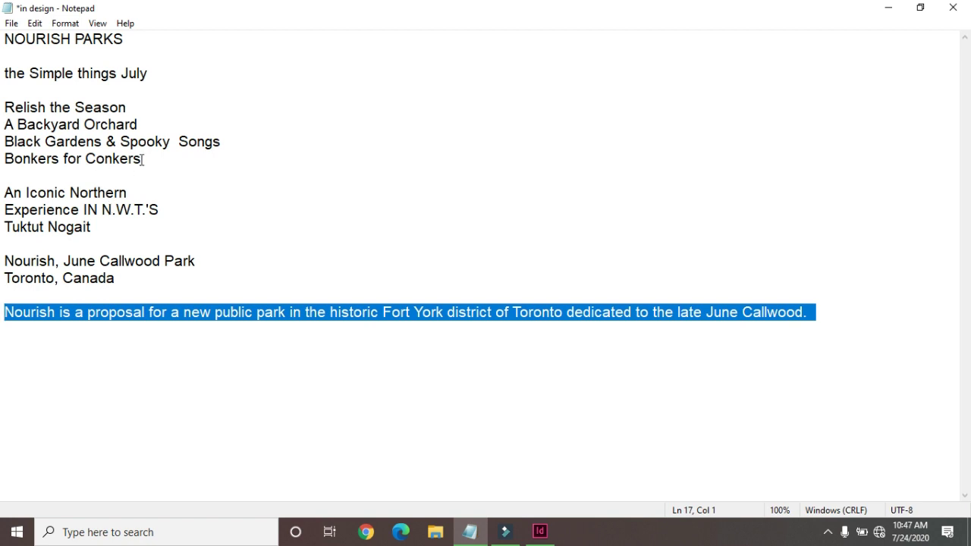
{"action": "left_click_drag", "start_coordinate": [145, 161], "coordinate": [12, 108]}
{"action": "left_click", "coordinate": [6, 108]}
{"action": "left_click", "coordinate": [132, 173]}
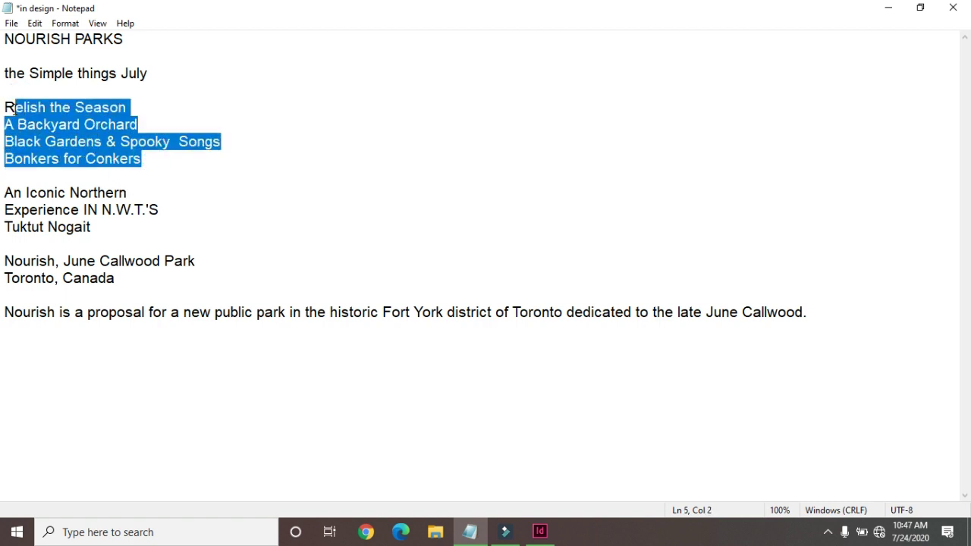
{"action": "double_click", "coordinate": [15, 108]}
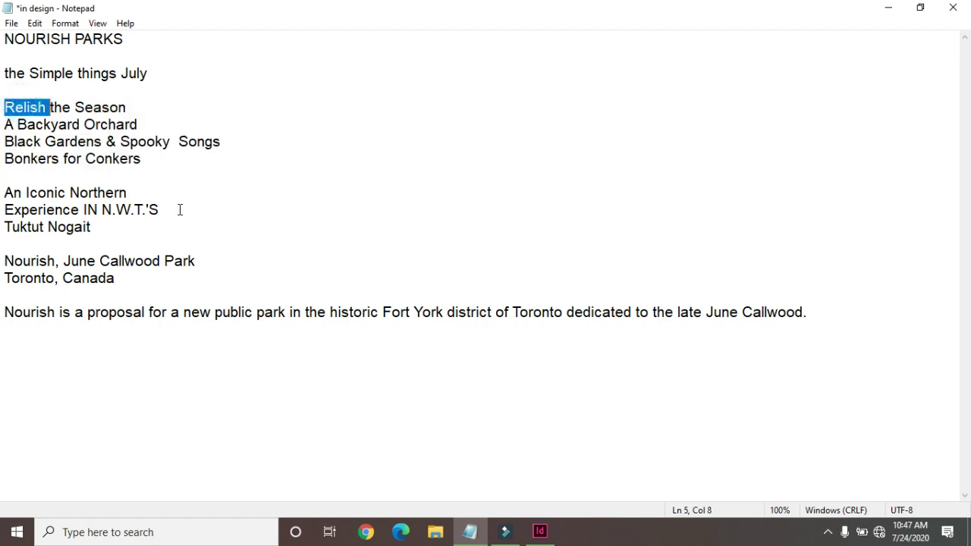
{"action": "left_click", "coordinate": [149, 161], "text": "shift"}
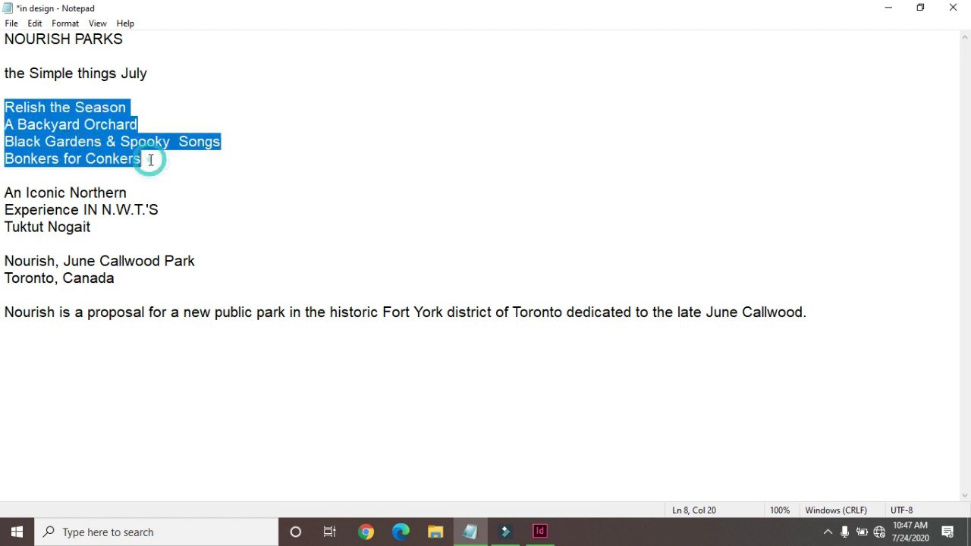
{"action": "right_click", "coordinate": [110, 140]}
{"action": "left_click", "coordinate": [147, 186]}
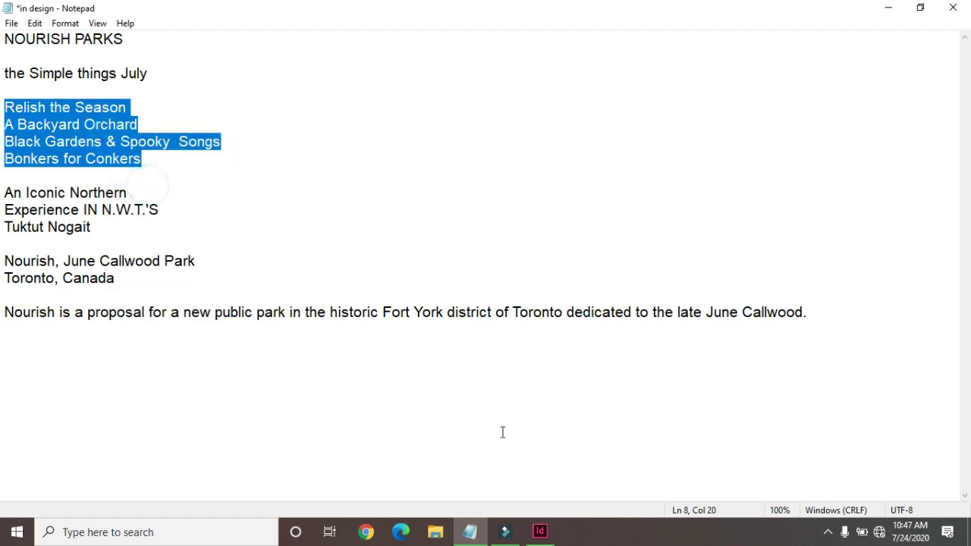
Step: Switch back to InDesign and paste the copied lines into a new text frame drawn inside the translucent green rectangle
{"action": "left_click", "coordinate": [540, 532]}
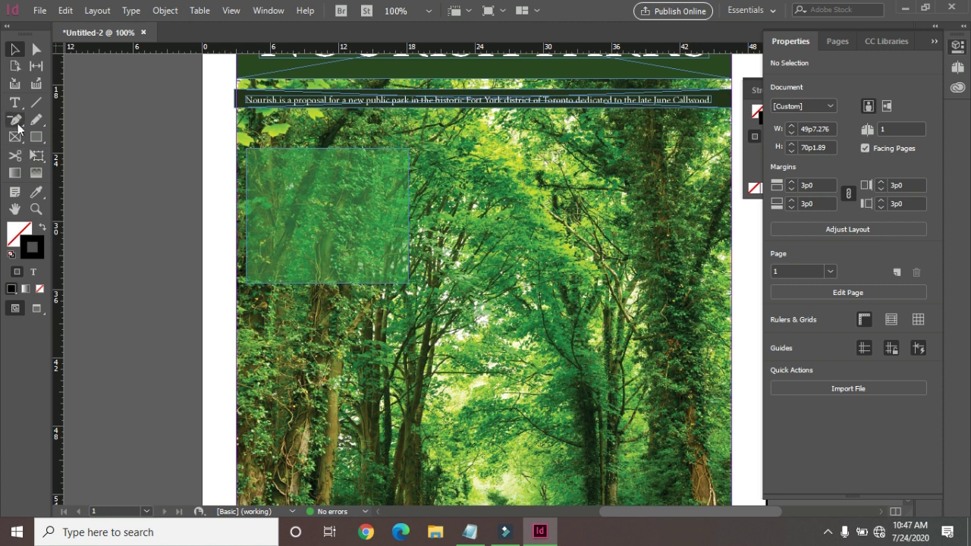
{"action": "left_click", "coordinate": [15, 102]}
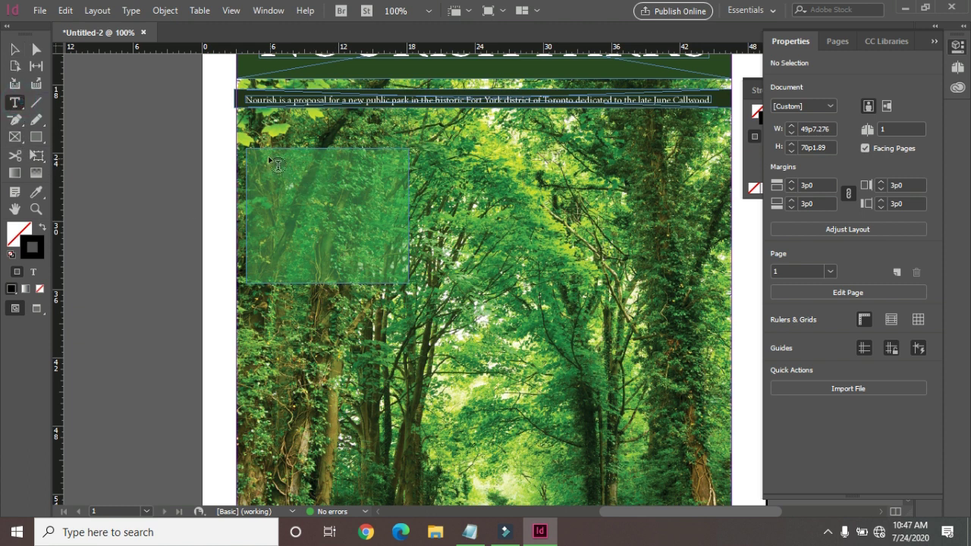
{"action": "left_click_drag", "start_coordinate": [259, 159], "coordinate": [401, 273]}
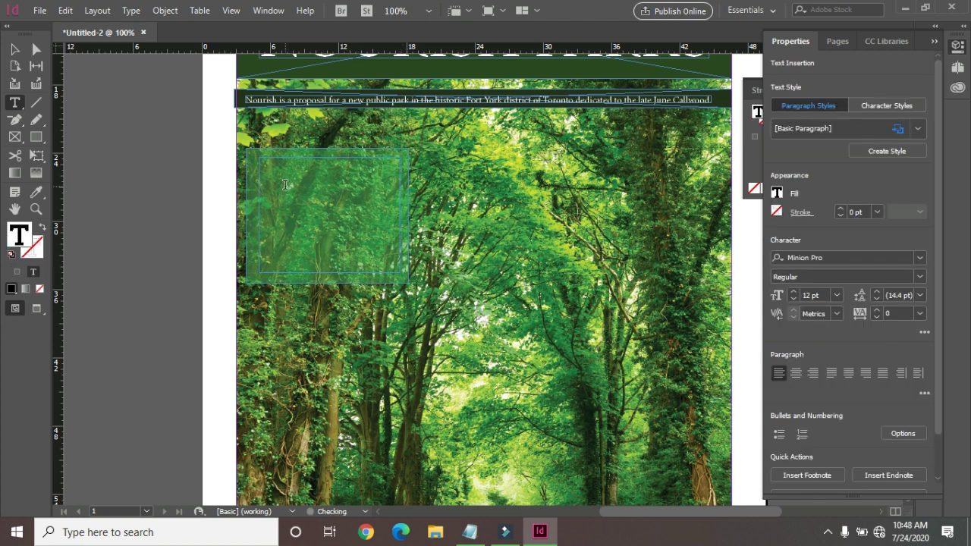
{"action": "key", "text": "ctrl+v"}
Step: Select all the pasted lines in the green rectangle and set their font size to 15 pt
{"action": "triple_click", "coordinate": [362, 218]}
{"action": "left_click", "coordinate": [260, 162], "text": "shift"}
{"action": "double_click", "coordinate": [271, 161]}
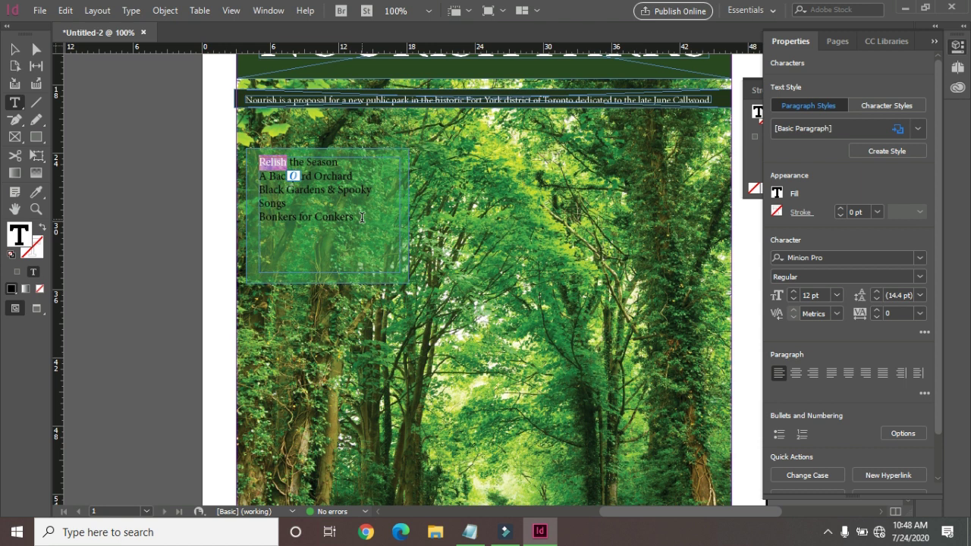
{"action": "left_click", "coordinate": [362, 218], "text": "shift"}
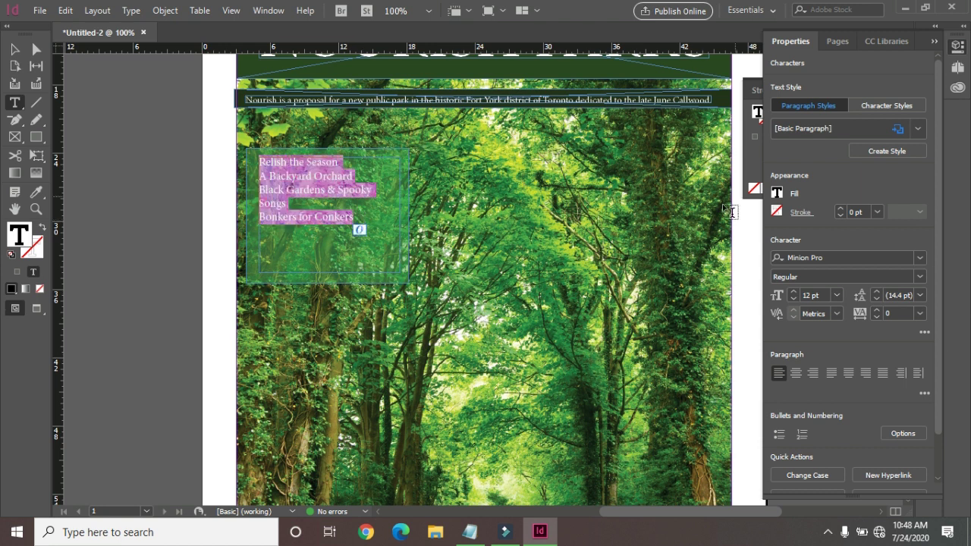
{"action": "left_click", "coordinate": [794, 293]}
{"action": "left_click", "coordinate": [794, 293]}
{"action": "left_click", "coordinate": [795, 293]}
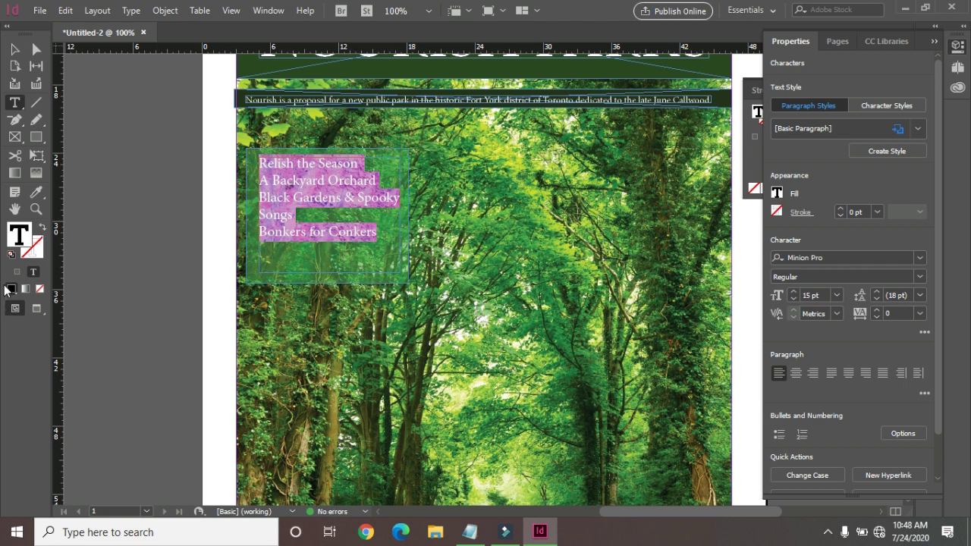
Step: Colour the selected lines in the green rectangle yellow (#e5e712) and set their font style to Bold
{"action": "double_click", "coordinate": [17, 238]}
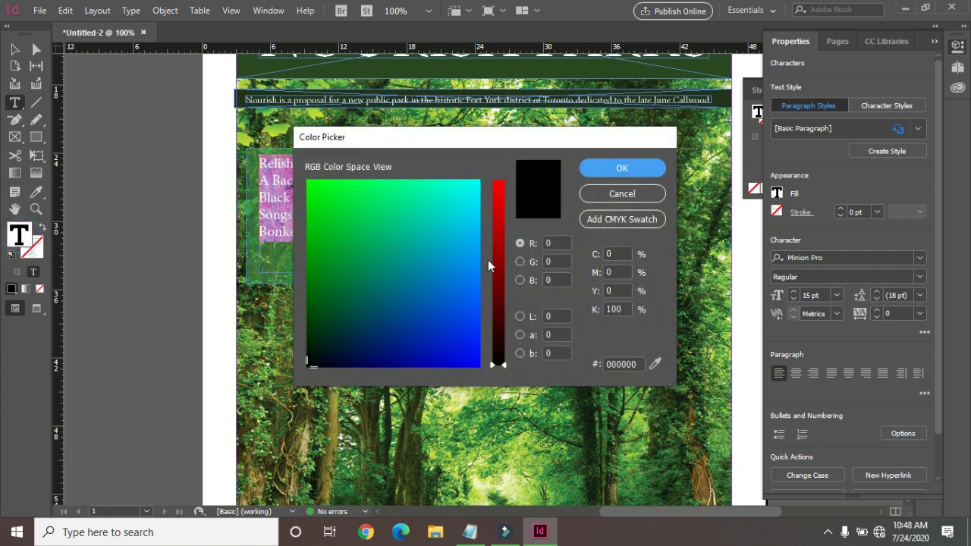
{"action": "left_click_drag", "start_coordinate": [500, 292], "coordinate": [504, 199]}
{"action": "left_click", "coordinate": [319, 197]}
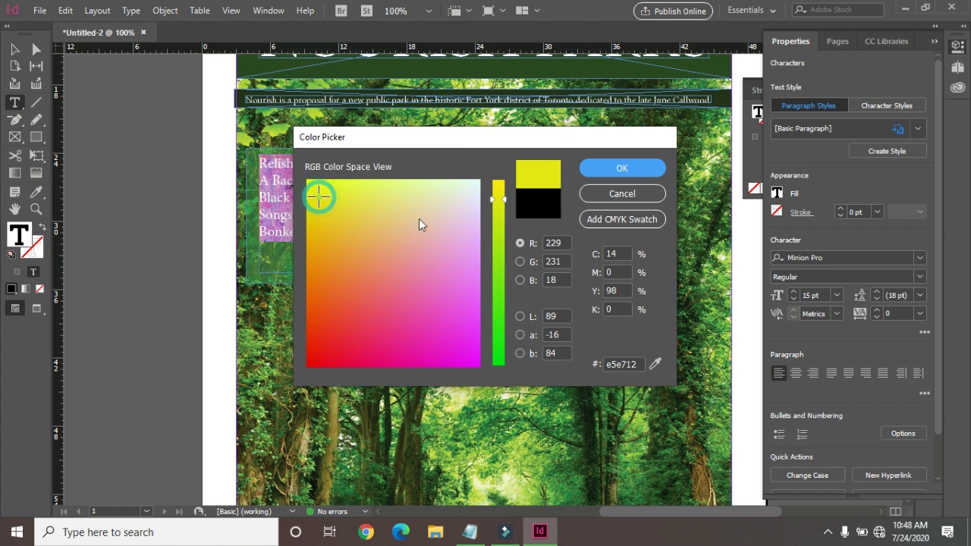
{"action": "left_click", "coordinate": [646, 168]}
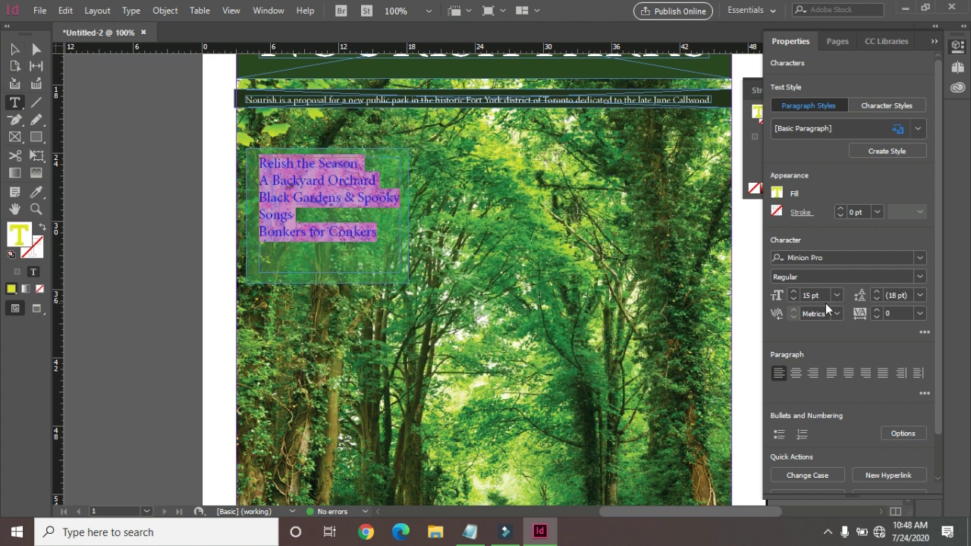
{"action": "left_click", "coordinate": [919, 278]}
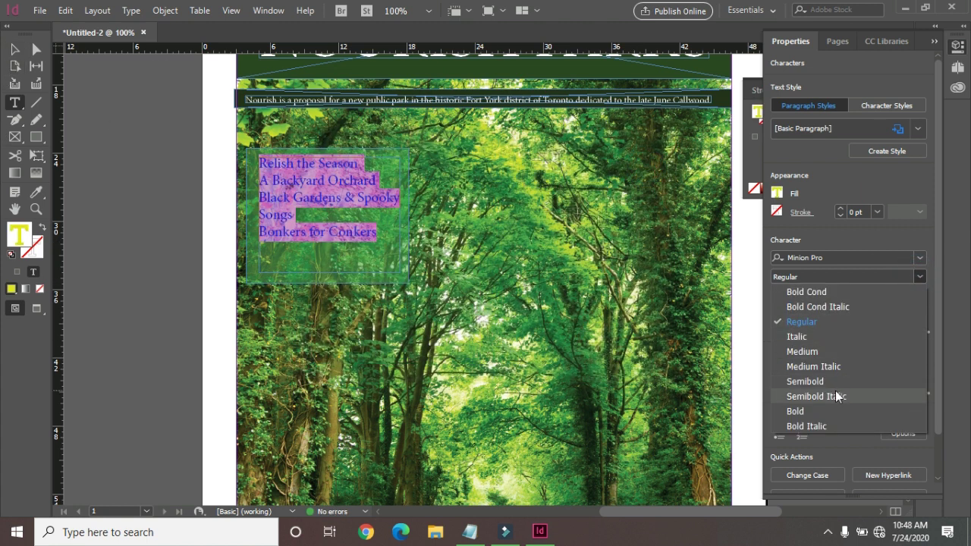
{"action": "left_click", "coordinate": [835, 410]}
Step: Widen the text frame to about 16p11 so "Black Gardens & Spooky Songs" fits on one line, and widen the green rectangle to about 18p11
{"action": "left_click", "coordinate": [14, 48]}
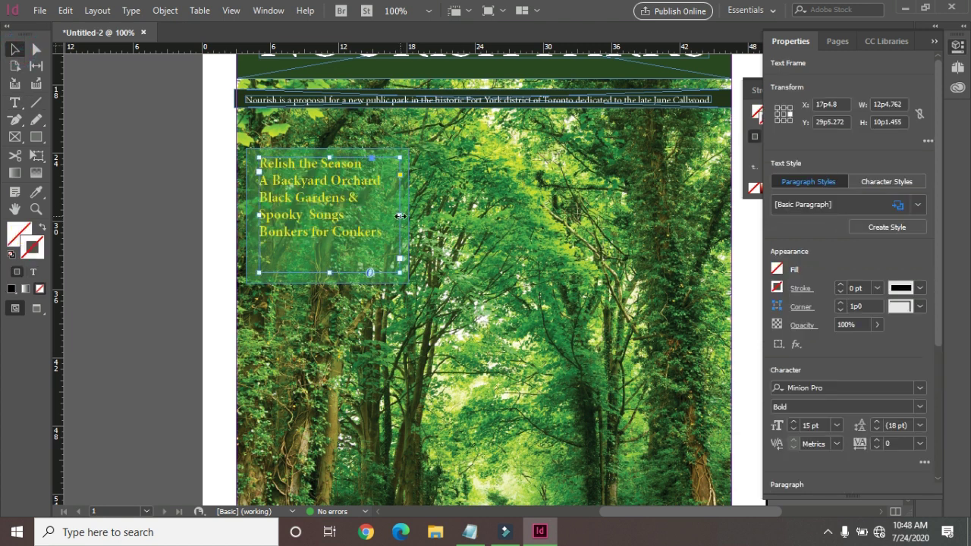
{"action": "left_click_drag", "start_coordinate": [398, 214], "coordinate": [421, 218]}
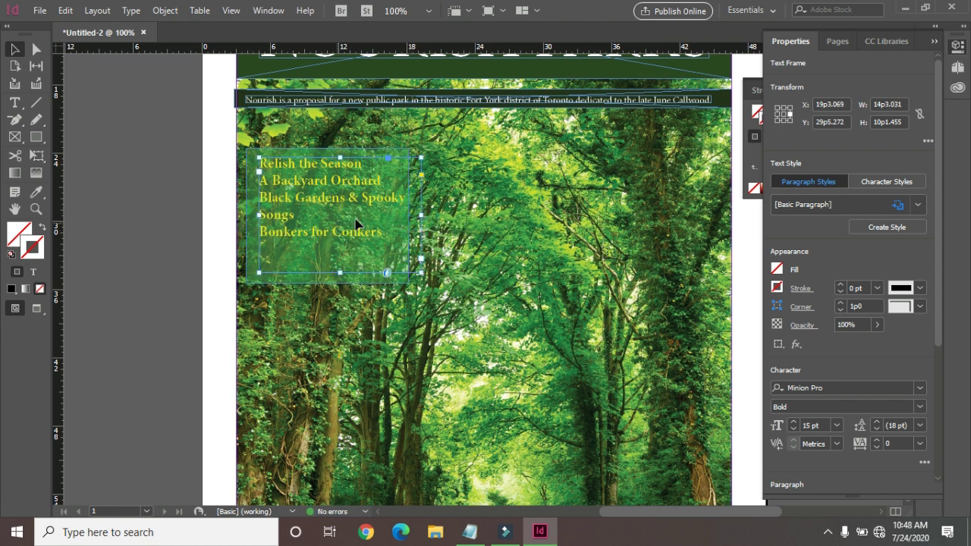
{"action": "left_click_drag", "start_coordinate": [423, 216], "coordinate": [450, 218]}
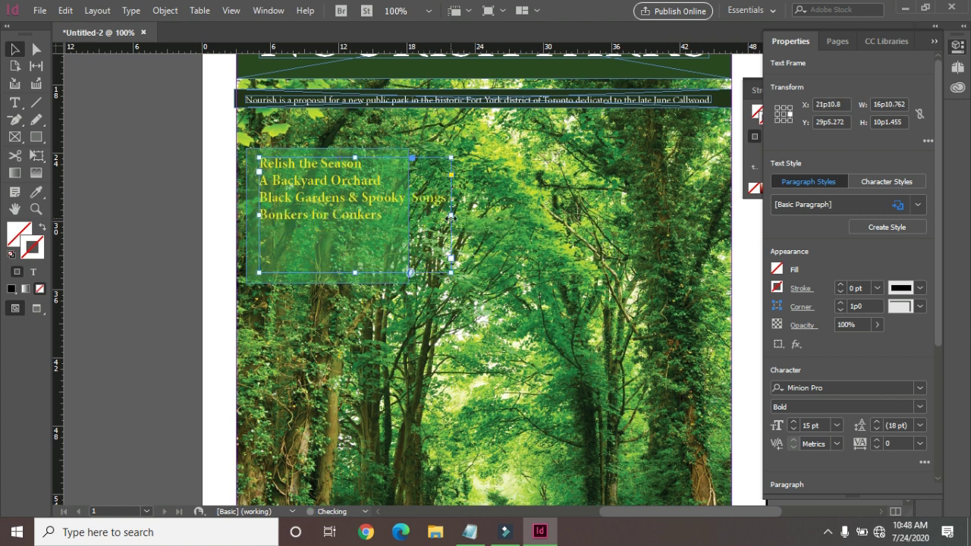
{"action": "left_click", "coordinate": [250, 235]}
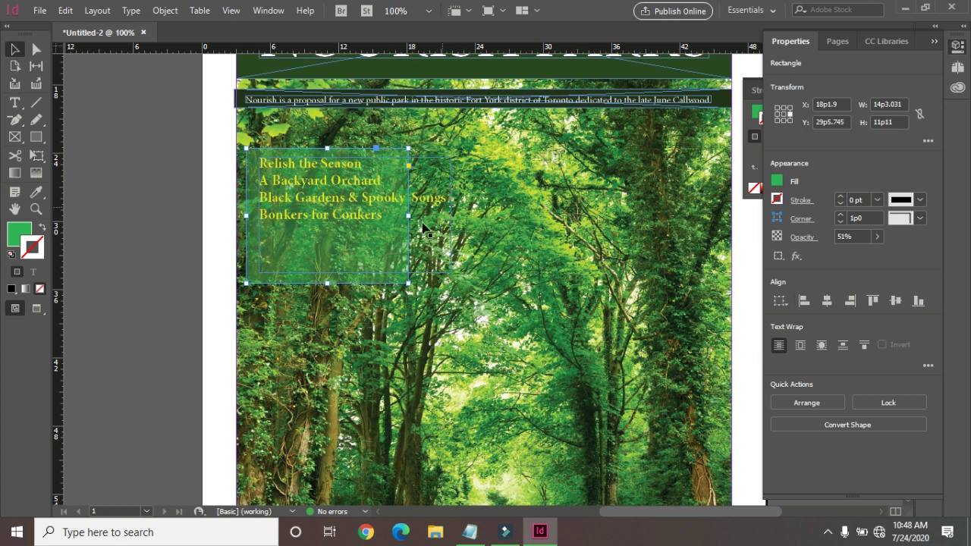
{"action": "left_click_drag", "start_coordinate": [407, 216], "coordinate": [461, 219]}
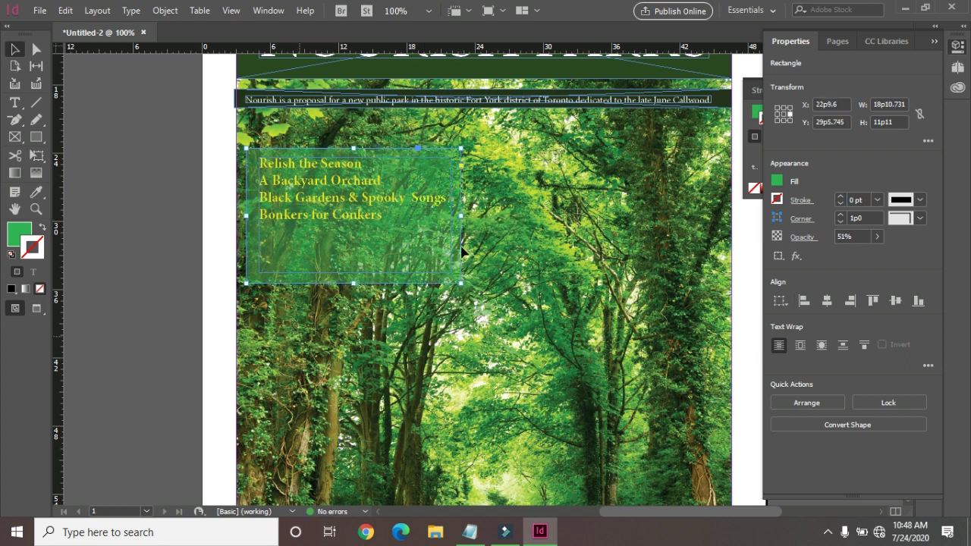
Step: Set the leading of the yellow text in the green rectangle to 22 pt
{"action": "left_click", "coordinate": [277, 222]}
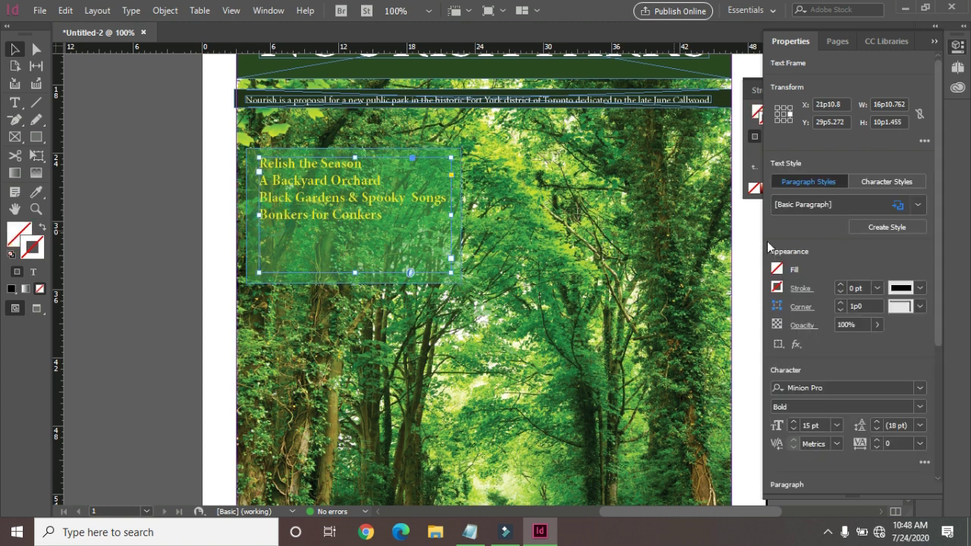
{"action": "left_click", "coordinate": [877, 422]}
{"action": "left_click", "coordinate": [877, 422]}
{"action": "left_click", "coordinate": [877, 422]}
{"action": "left_click", "coordinate": [877, 422]}
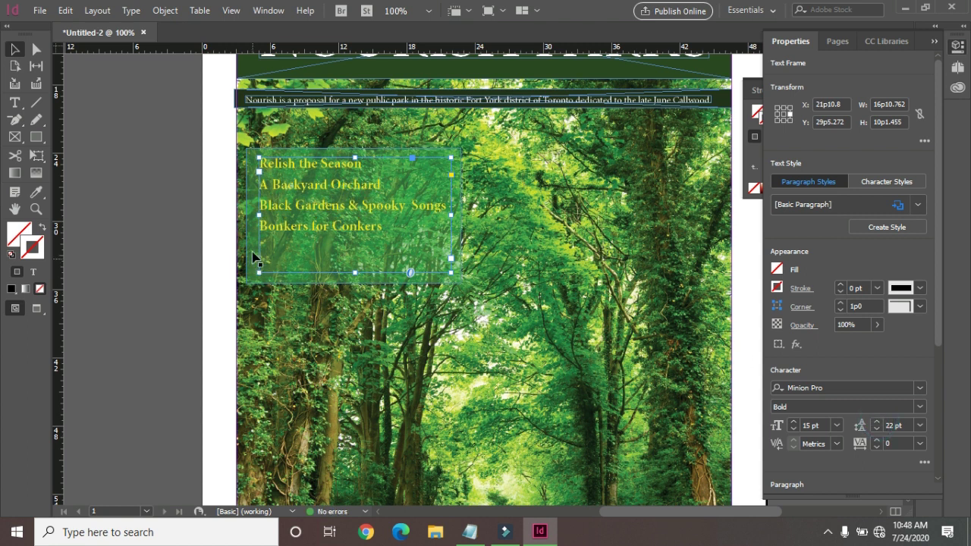
Step: Fit the yellow text's frame to its content and shorten the green rectangle to end just below the last line
{"action": "left_click", "coordinate": [164, 10]}
{"action": "mouse_move", "coordinate": [321, 267]}
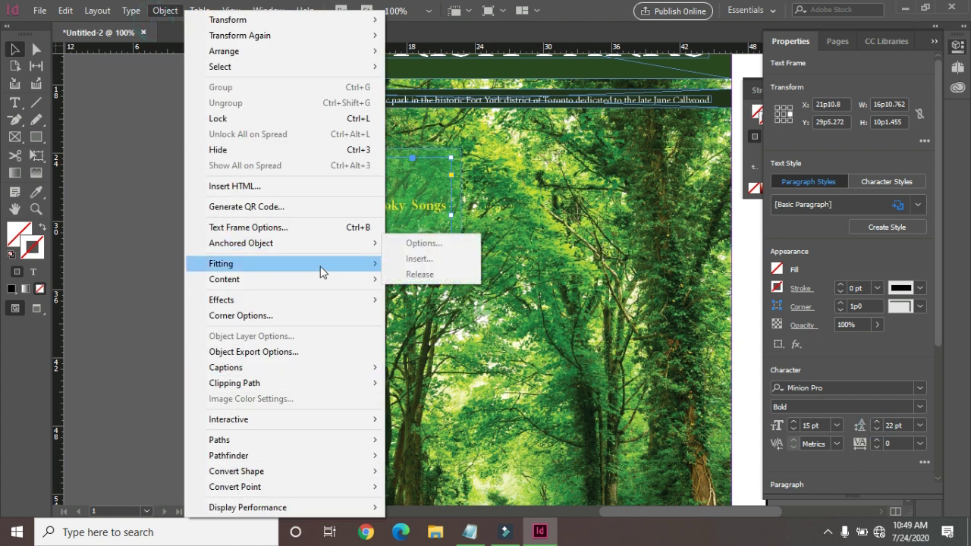
{"action": "left_click", "coordinate": [434, 314]}
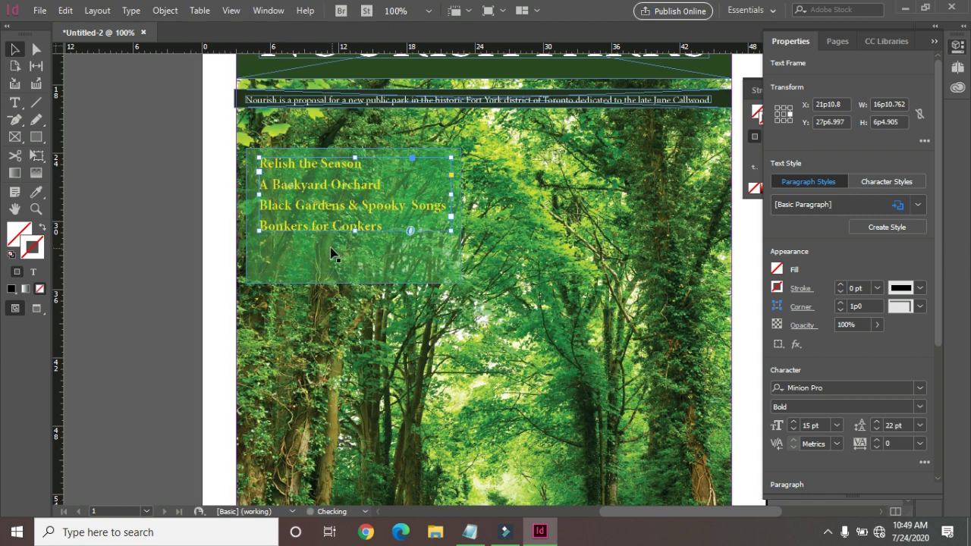
{"action": "left_click", "coordinate": [367, 287]}
{"action": "left_click_drag", "start_coordinate": [354, 284], "coordinate": [349, 245]}
{"action": "left_click", "coordinate": [132, 251]}
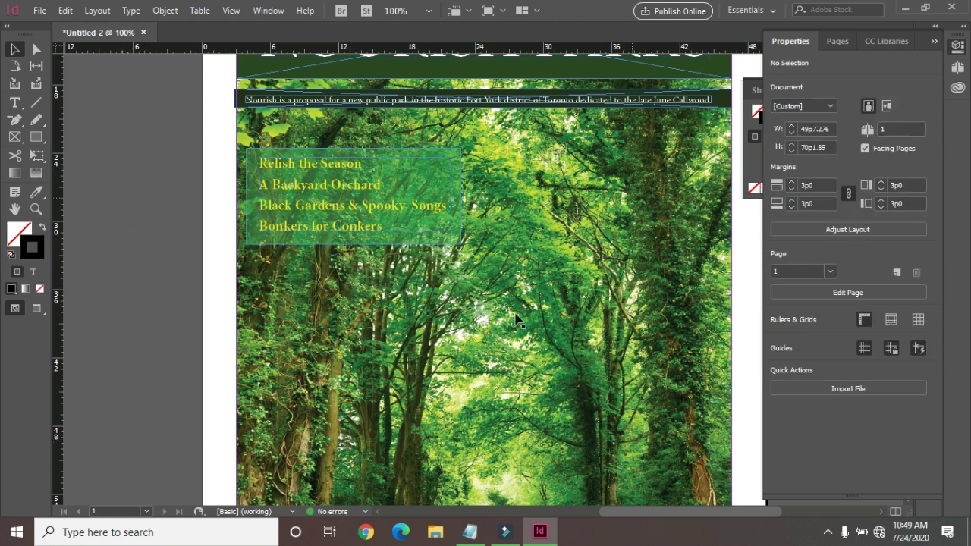
Step: Draw a rectangular frame about 18p11 wide and 11p10 high below the green rectangle, matching its width
{"action": "double_click", "coordinate": [15, 209]}
{"action": "left_click_drag", "start_coordinate": [390, 347], "coordinate": [352, 256]}
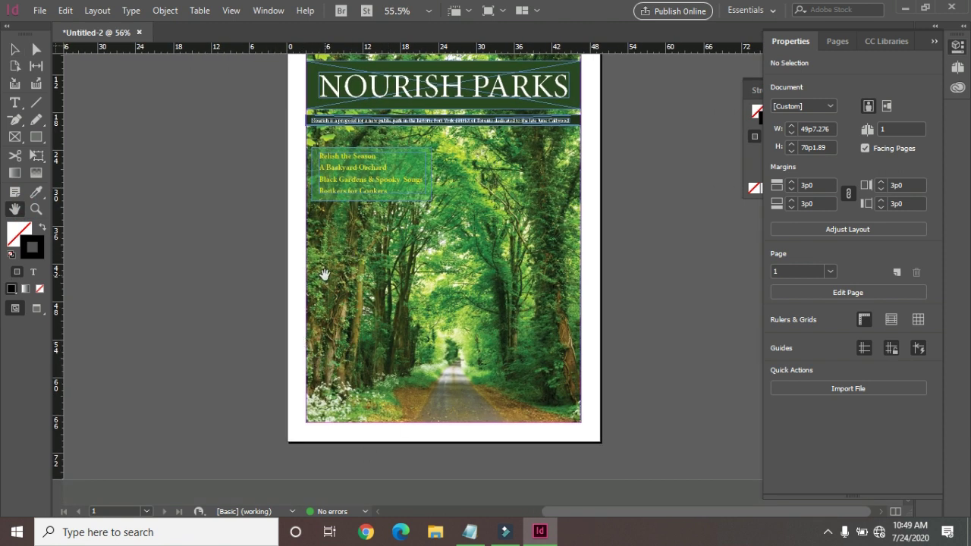
{"action": "left_click", "coordinate": [35, 209]}
{"action": "left_click_drag", "start_coordinate": [277, 192], "coordinate": [548, 426]}
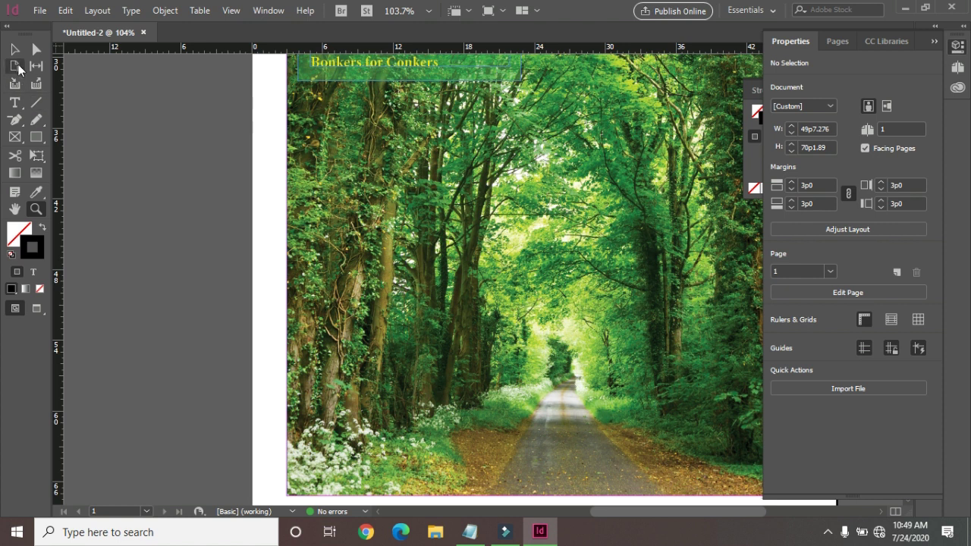
{"action": "left_click", "coordinate": [16, 139]}
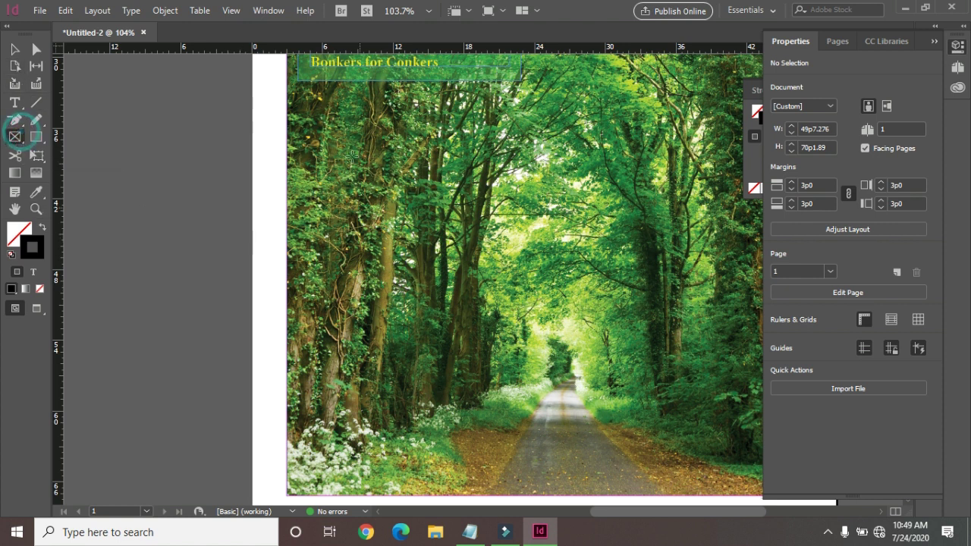
{"action": "mouse_move", "coordinate": [299, 105]}
{"action": "left_mouse_down"}
{"action": "mouse_move", "coordinate": [400, 203]}
{"action": "mouse_move", "coordinate": [522, 242]}
{"action": "left_mouse_up"}
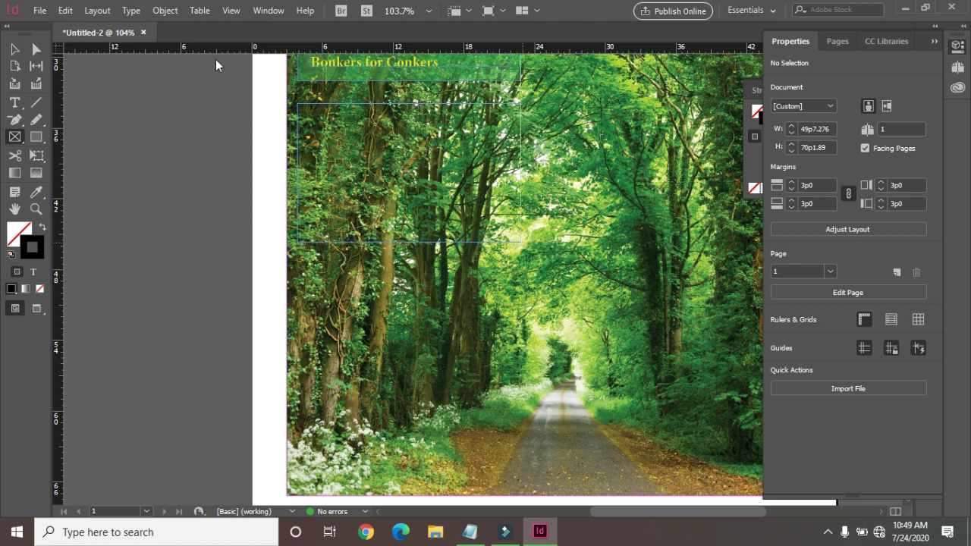
{"action": "left_click", "coordinate": [14, 49]}
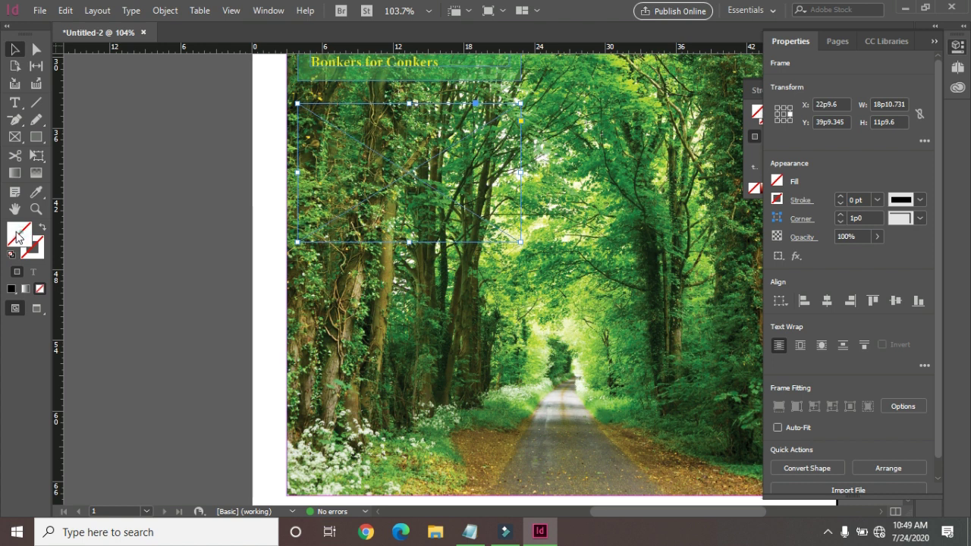
Step: Fill the new frame below the green rectangle with black
{"action": "double_click", "coordinate": [19, 232]}
{"action": "left_click", "coordinate": [318, 291]}
{"action": "left_click", "coordinate": [311, 332]}
{"action": "left_click", "coordinate": [308, 363]}
{"action": "left_click", "coordinate": [647, 165]}
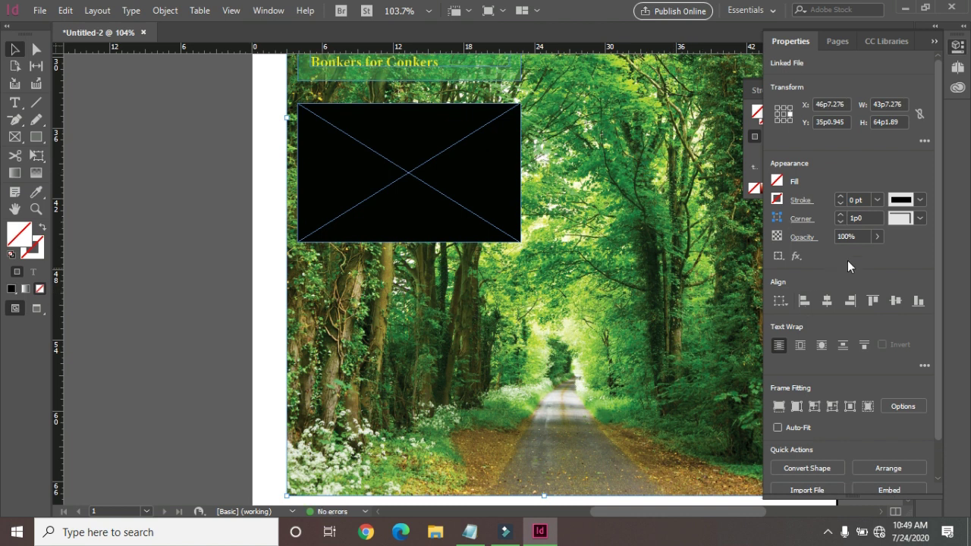
{"action": "left_click", "coordinate": [877, 236]}
{"action": "mouse_move", "coordinate": [879, 255]}
{"action": "left_mouse_down"}
{"action": "mouse_move", "coordinate": [830, 256]}
{"action": "mouse_move", "coordinate": [869, 260]}
{"action": "left_mouse_up"}
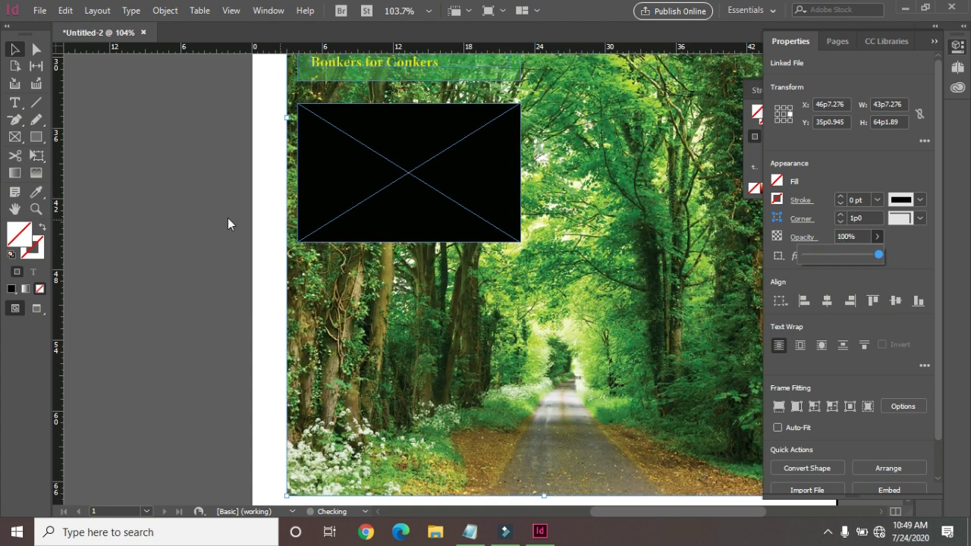
{"action": "left_click", "coordinate": [117, 236]}
Step: Reduce the black frame's opacity to 31%
{"action": "left_click", "coordinate": [415, 140]}
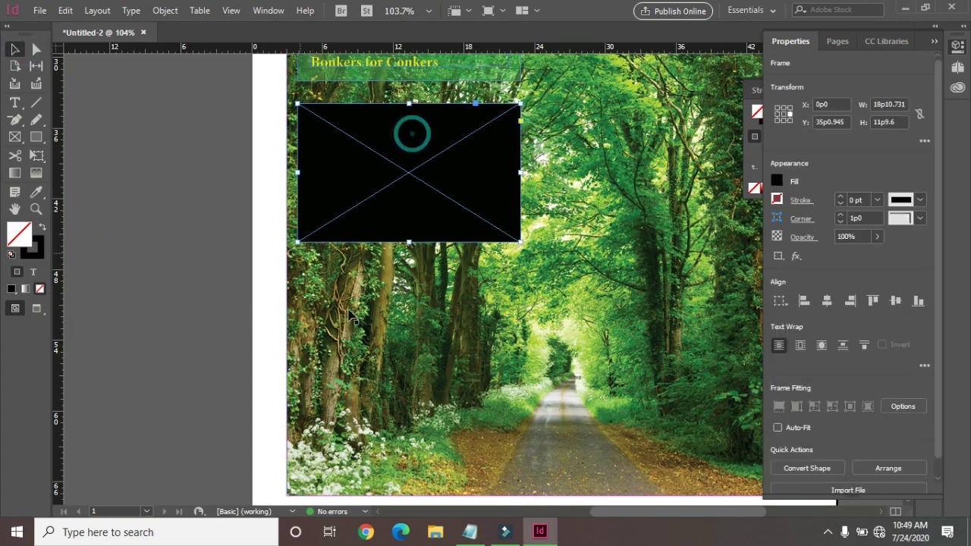
{"action": "left_click", "coordinate": [878, 237]}
{"action": "left_click_drag", "start_coordinate": [876, 255], "coordinate": [827, 255]}
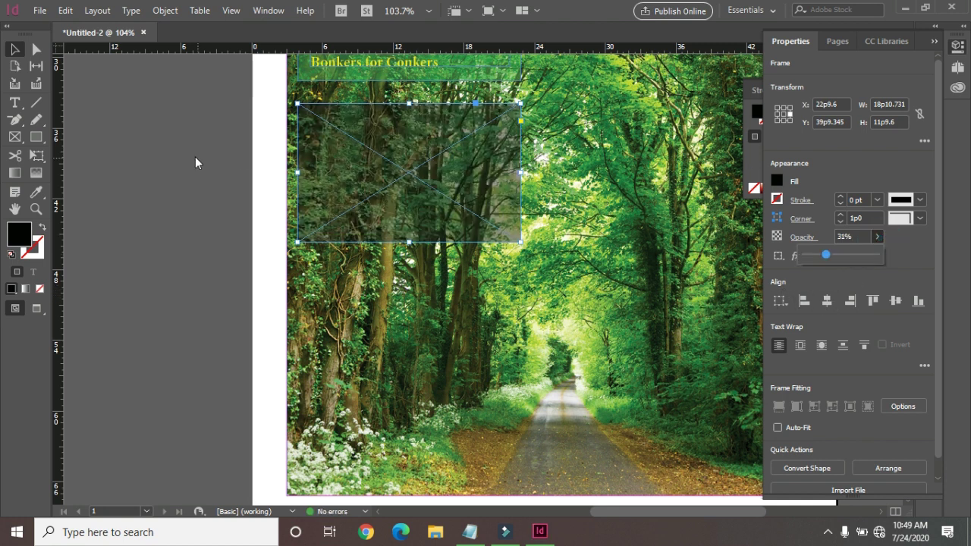
{"action": "left_click", "coordinate": [195, 163]}
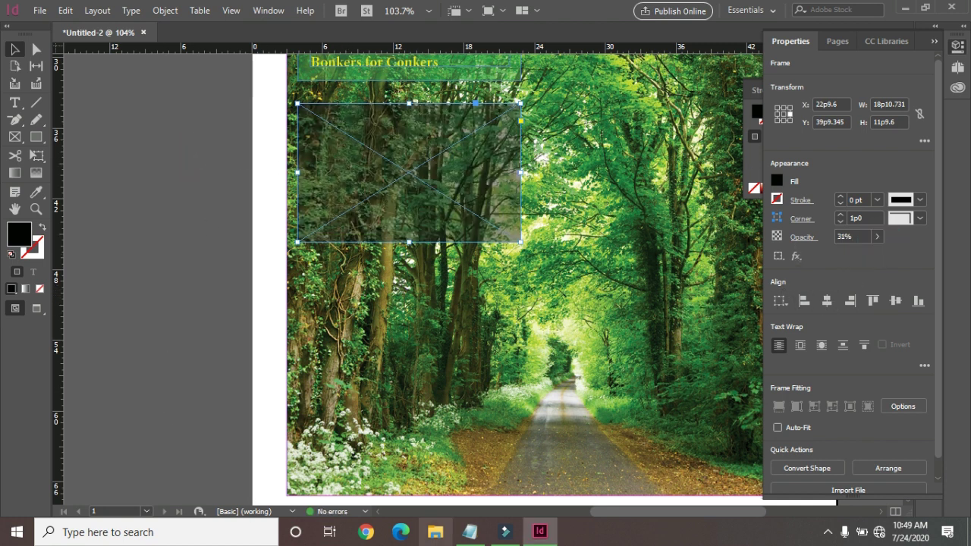
Step: Switch to Notepad and copy the three lines from "An Iconic Northern" to "Tuktut Nogait"
{"action": "mouse_move", "coordinate": [471, 538]}
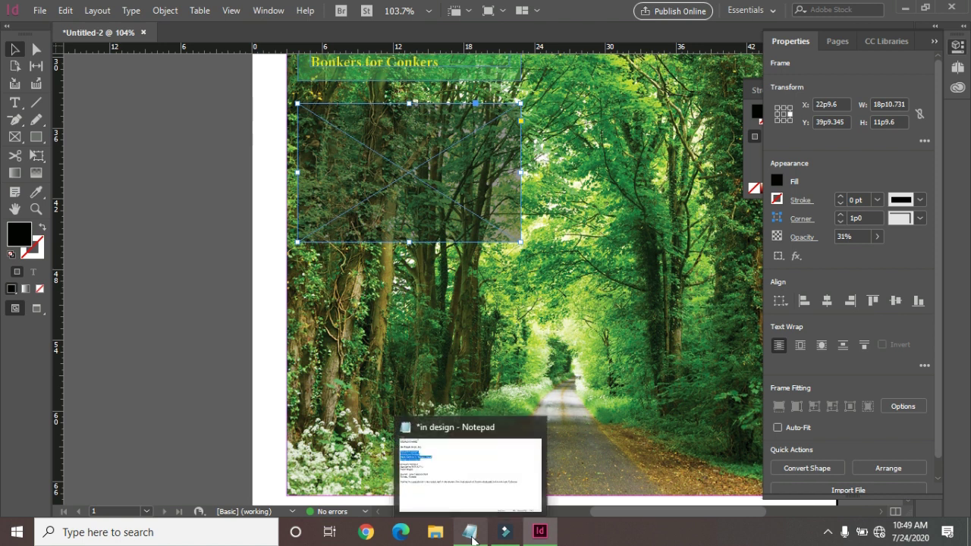
{"action": "left_click", "coordinate": [470, 533]}
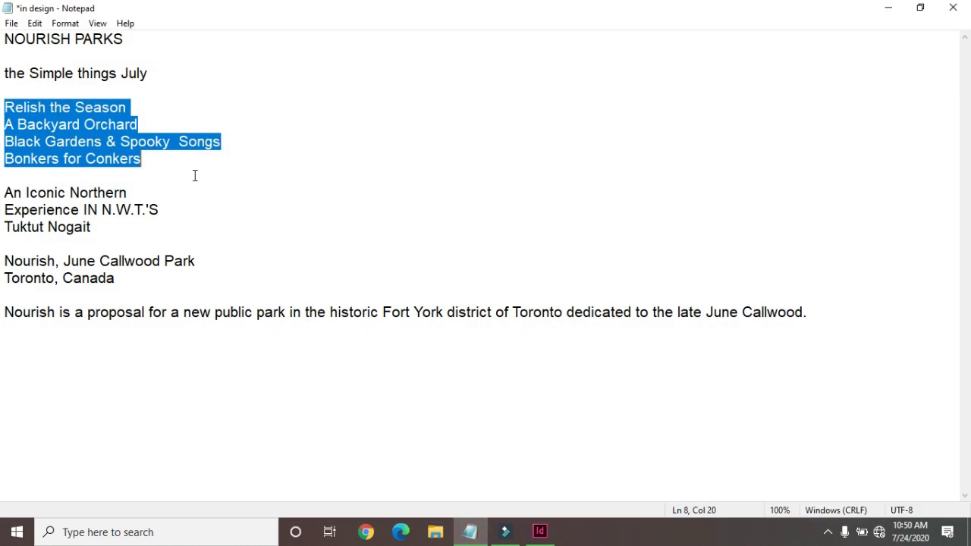
{"action": "mouse_move", "coordinate": [98, 227]}
{"action": "left_mouse_down"}
{"action": "mouse_move", "coordinate": [74, 228]}
{"action": "mouse_move", "coordinate": [13, 195]}
{"action": "left_mouse_up"}
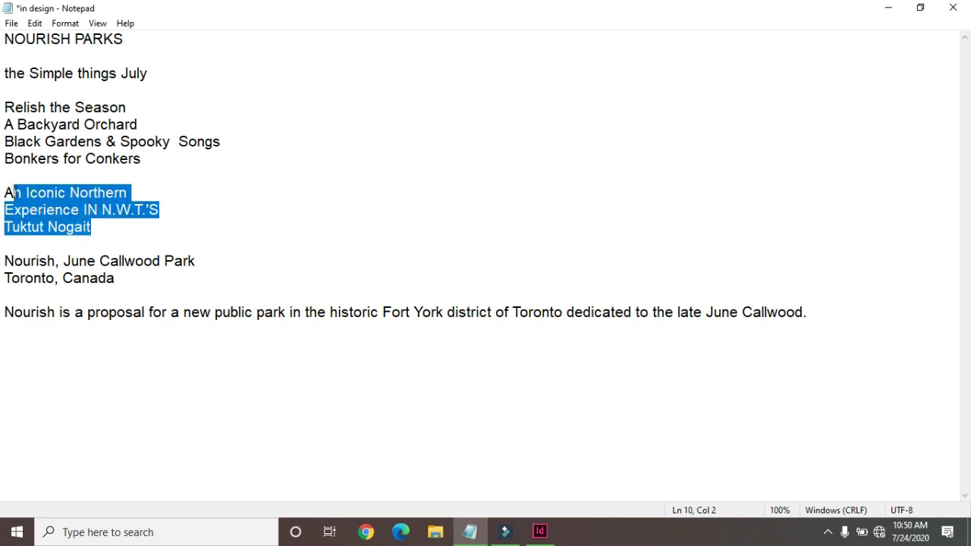
{"action": "right_click", "coordinate": [25, 200]}
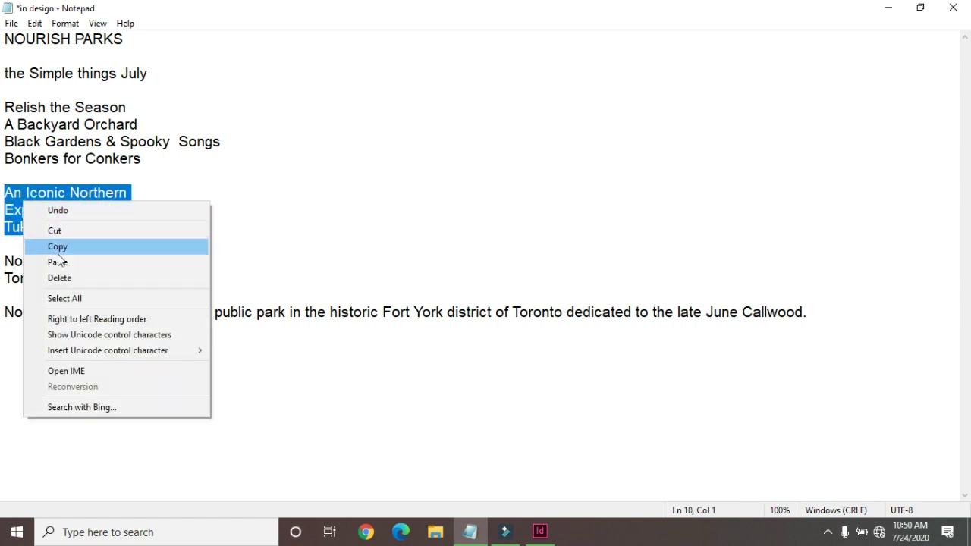
{"action": "left_click", "coordinate": [58, 248]}
Step: Return to InDesign and paste the copied lines into a new text frame about 16p6 by 10p4 inside the translucent black frame
{"action": "left_click", "coordinate": [888, 9]}
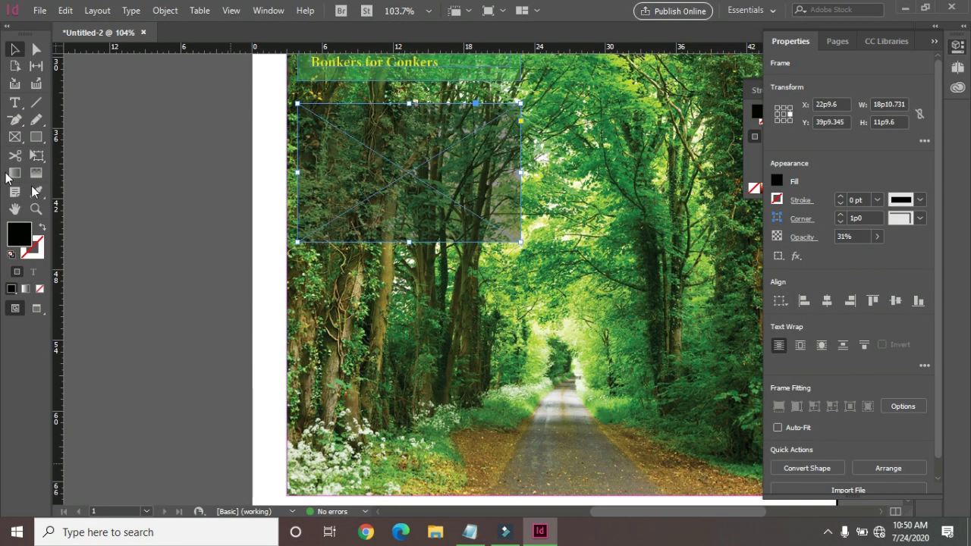
{"action": "left_click", "coordinate": [13, 106]}
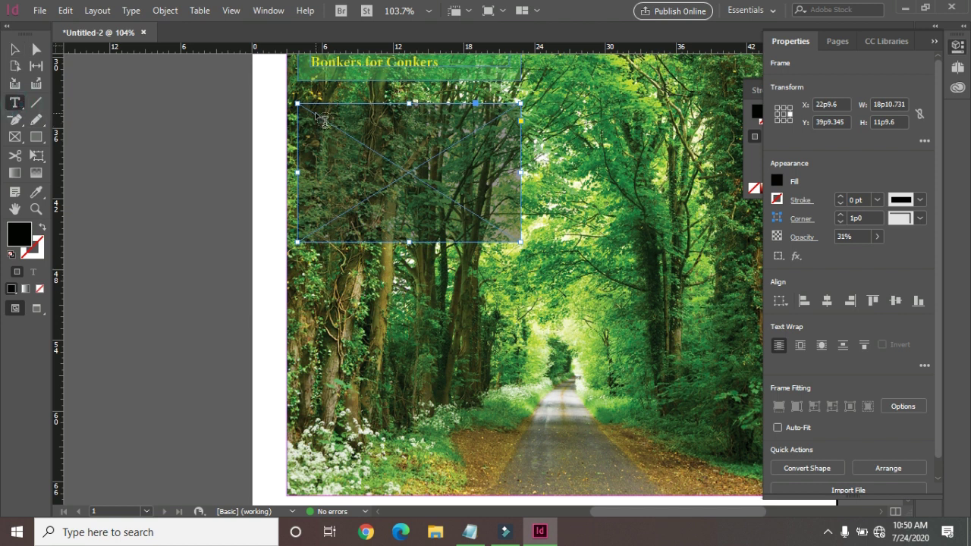
{"action": "left_click_drag", "start_coordinate": [315, 113], "coordinate": [506, 232]}
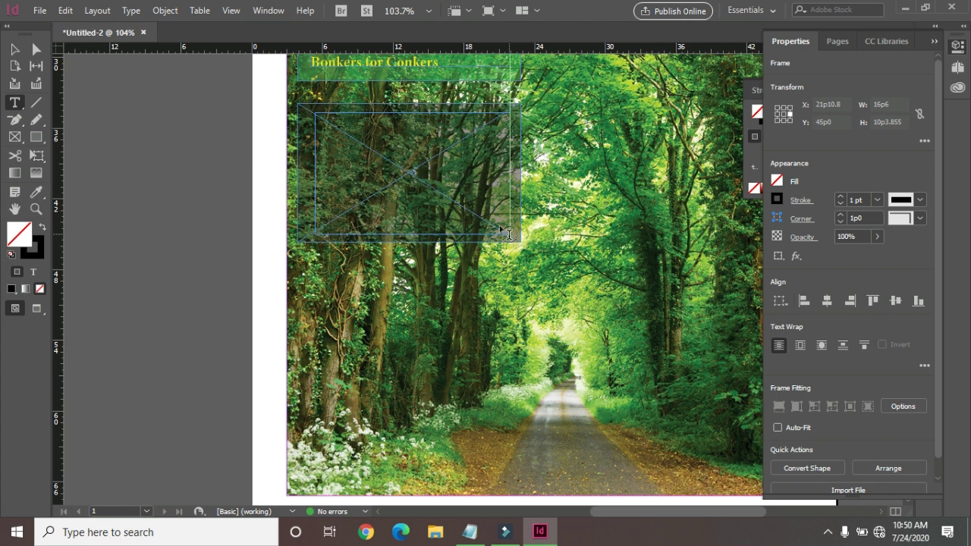
{"action": "left_click", "coordinate": [396, 161]}
{"action": "key", "text": "ctrl+v"}
Step: Colour all three pasted lines in the translucent black frame white (#ffffff) and clear the selection
{"action": "left_click_drag", "start_coordinate": [386, 149], "coordinate": [315, 116]}
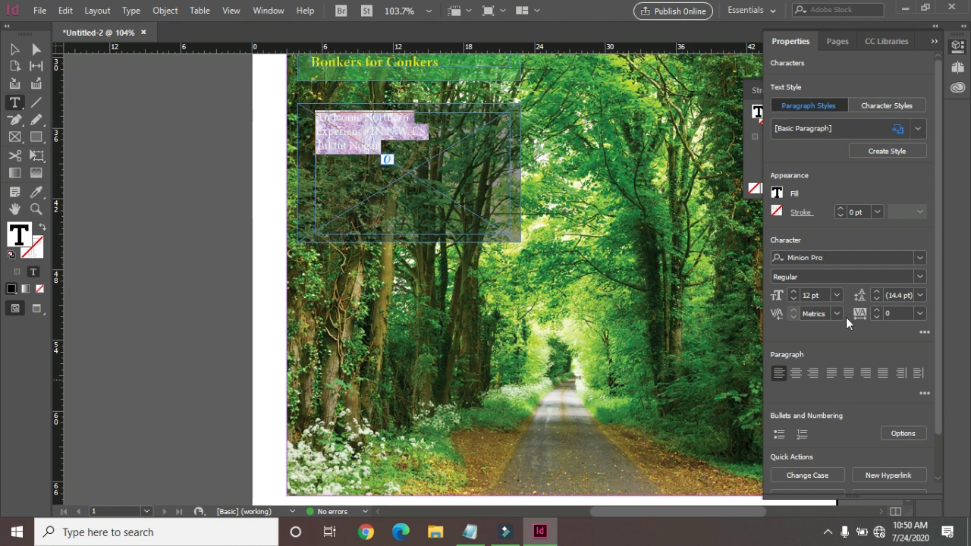
{"action": "double_click", "coordinate": [20, 246]}
{"action": "left_click", "coordinate": [448, 234]}
{"action": "left_click_drag", "start_coordinate": [481, 177], "coordinate": [484, 174]}
{"action": "left_click", "coordinate": [498, 180]}
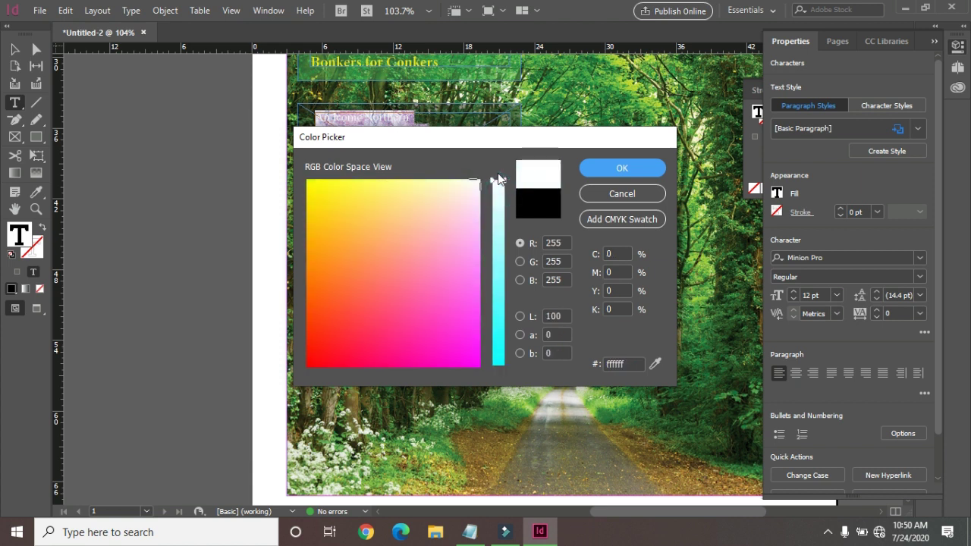
{"action": "left_click", "coordinate": [590, 167]}
{"action": "left_click", "coordinate": [604, 201]}
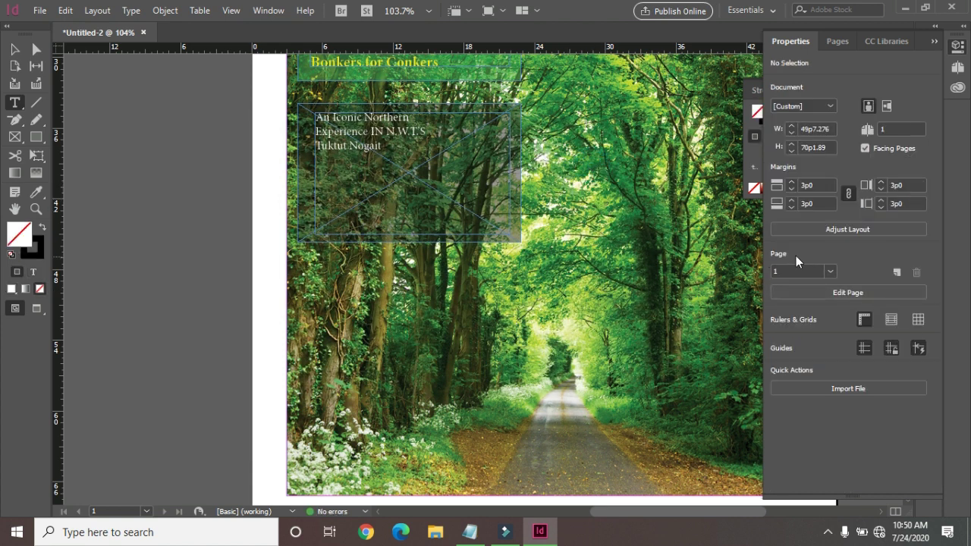
Step: Set the three lines in the translucent black frame to Minion Pro Bold at 18 pt
{"action": "left_click", "coordinate": [386, 148]}
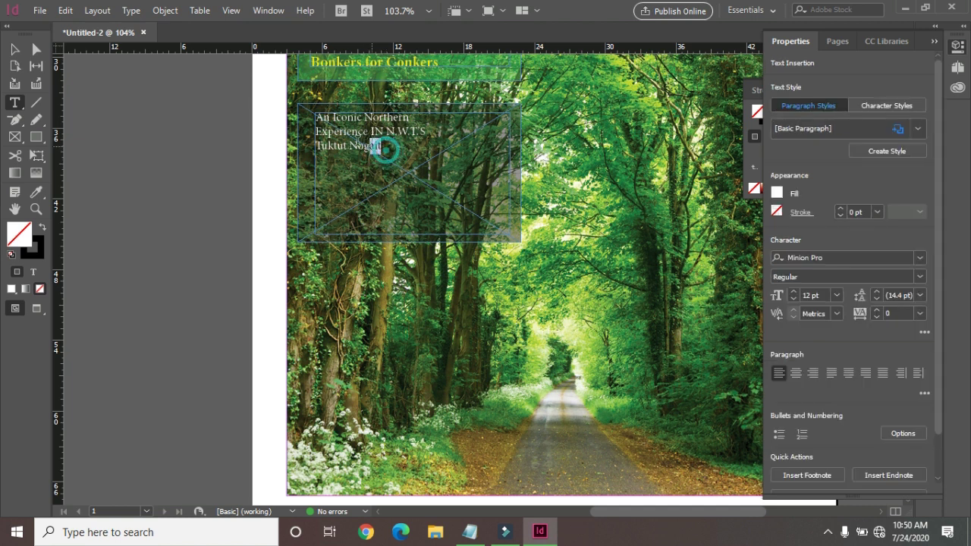
{"action": "key", "text": "ctrl+a"}
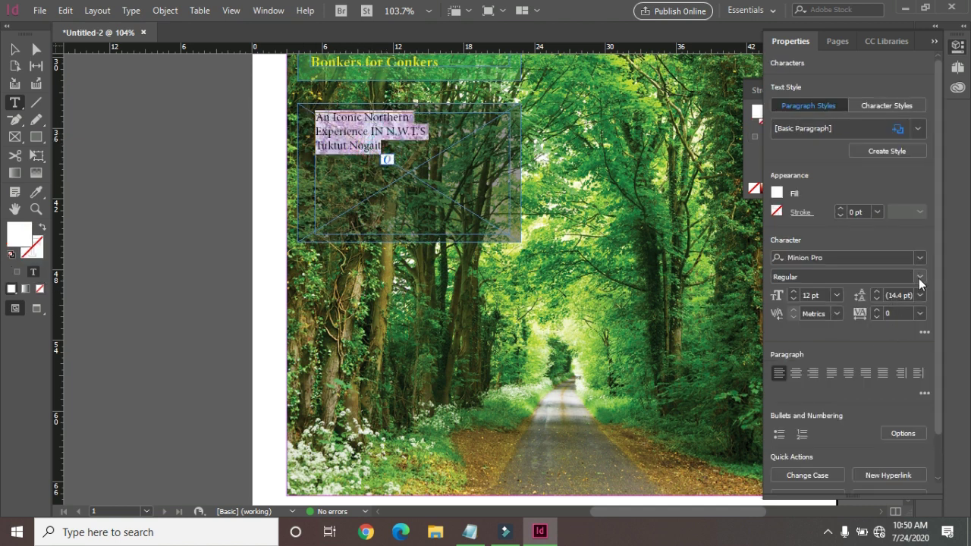
{"action": "left_click", "coordinate": [919, 278]}
{"action": "left_click", "coordinate": [812, 414]}
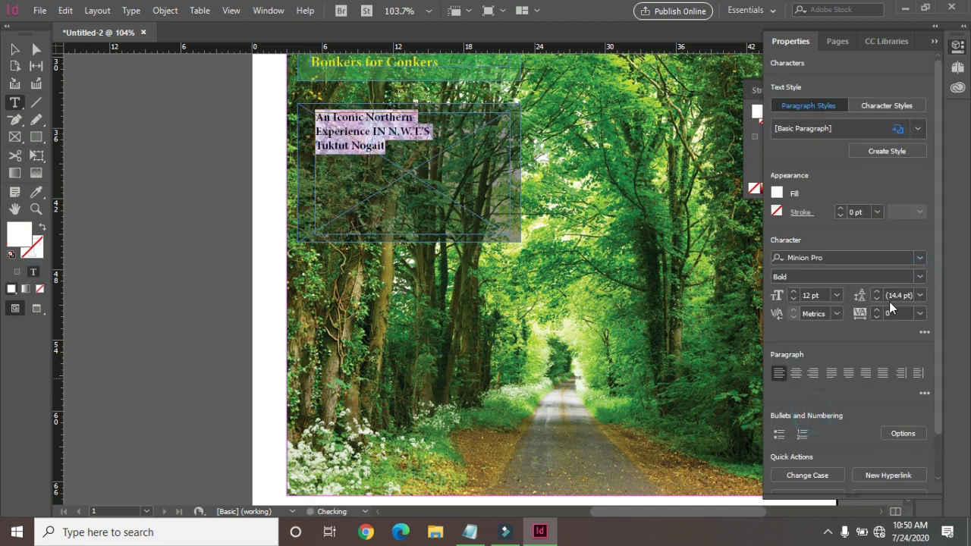
{"action": "left_click", "coordinate": [793, 292]}
{"action": "left_click", "coordinate": [793, 292]}
{"action": "left_click", "coordinate": [792, 292]}
{"action": "left_click", "coordinate": [793, 293]}
{"action": "left_click", "coordinate": [793, 292]}
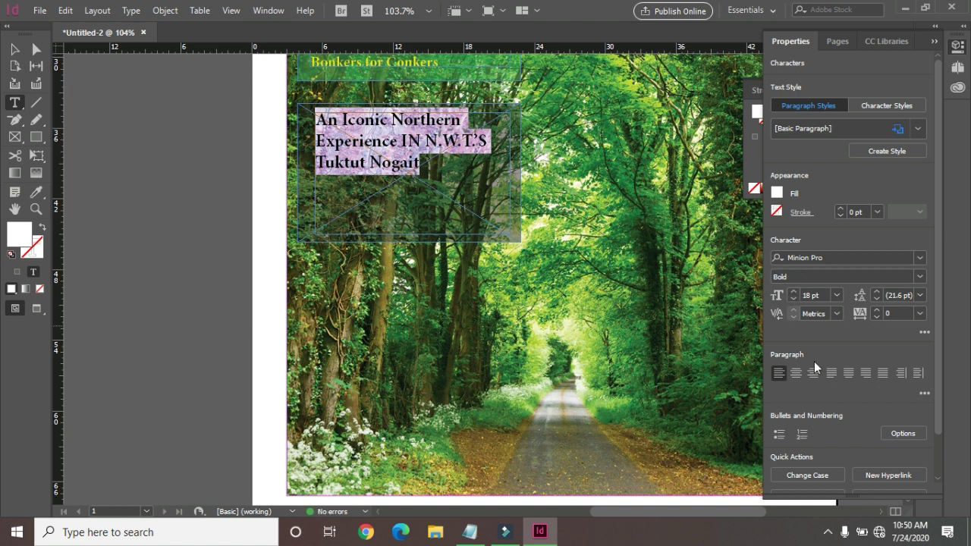
Step: Increase the leading of the three selected lines to 26 pt
{"action": "left_click", "coordinate": [878, 293]}
{"action": "left_click", "coordinate": [878, 292]}
{"action": "left_click", "coordinate": [878, 293]}
{"action": "left_click", "coordinate": [877, 293]}
{"action": "left_click", "coordinate": [878, 293]}
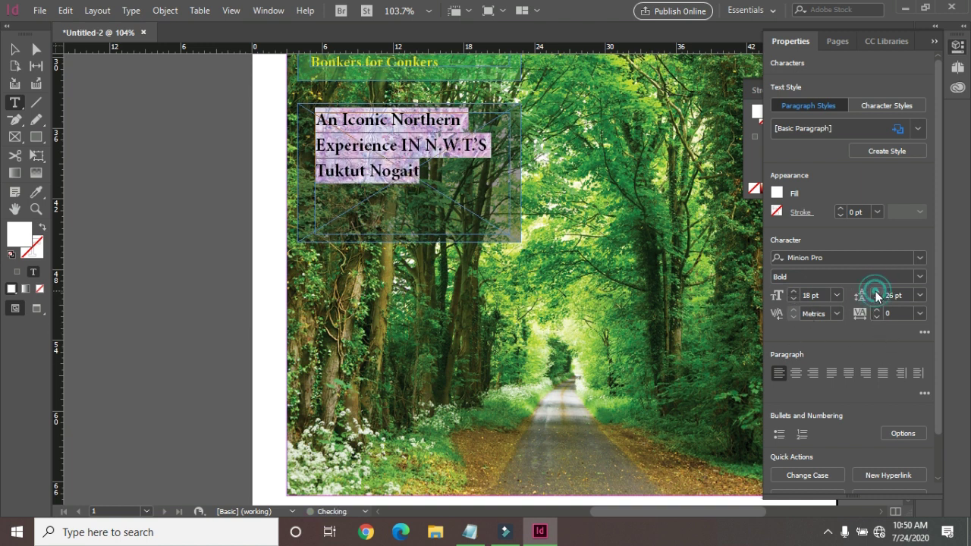
Step: Fit the three-line text frame to its content and shorten the translucent black frame to about 7p7 high
{"action": "left_click", "coordinate": [14, 49]}
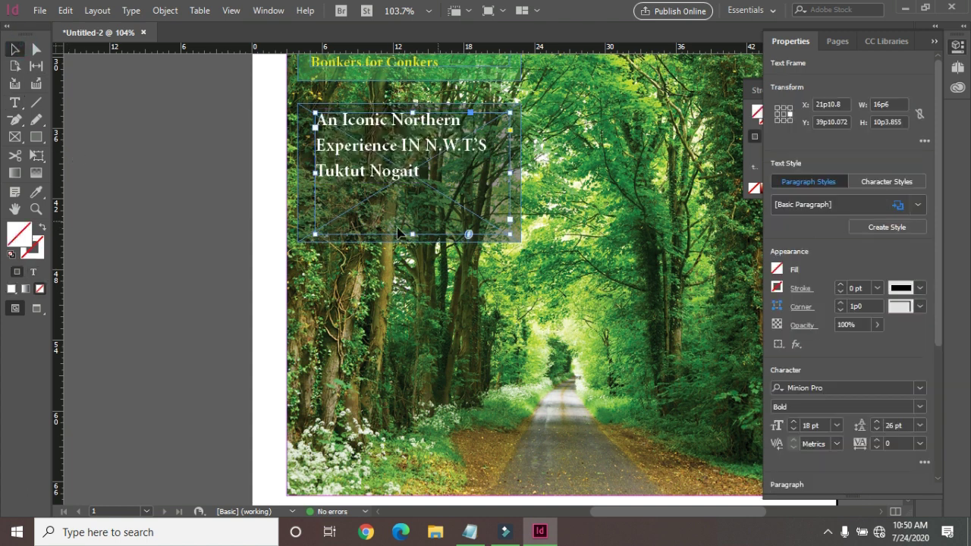
{"action": "left_click", "coordinate": [165, 10]}
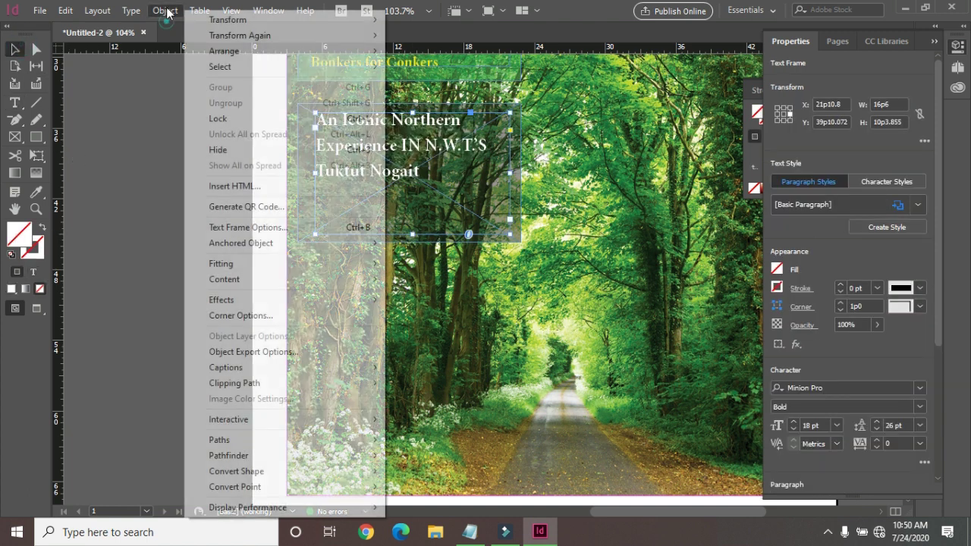
{"action": "mouse_move", "coordinate": [271, 265]}
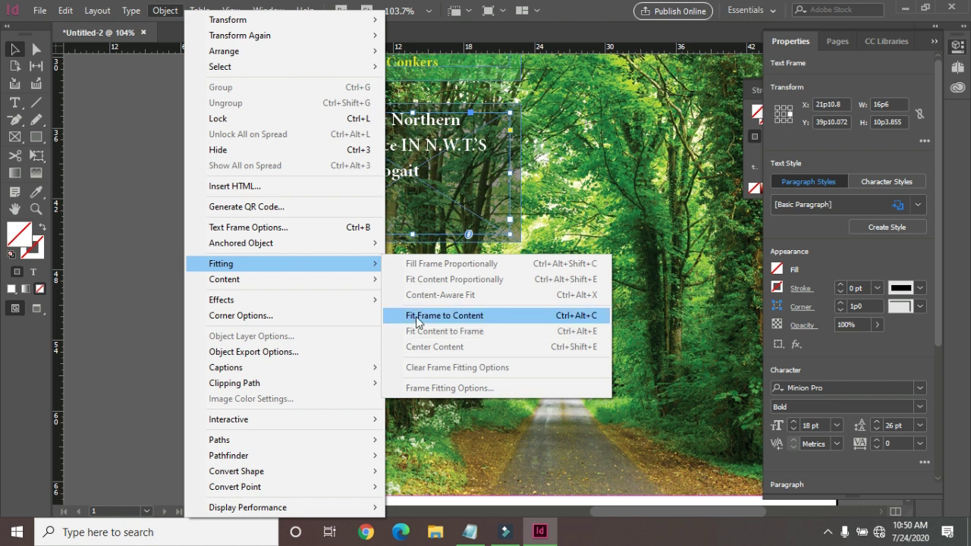
{"action": "left_click", "coordinate": [396, 316]}
{"action": "left_click_drag", "start_coordinate": [409, 243], "coordinate": [407, 192]}
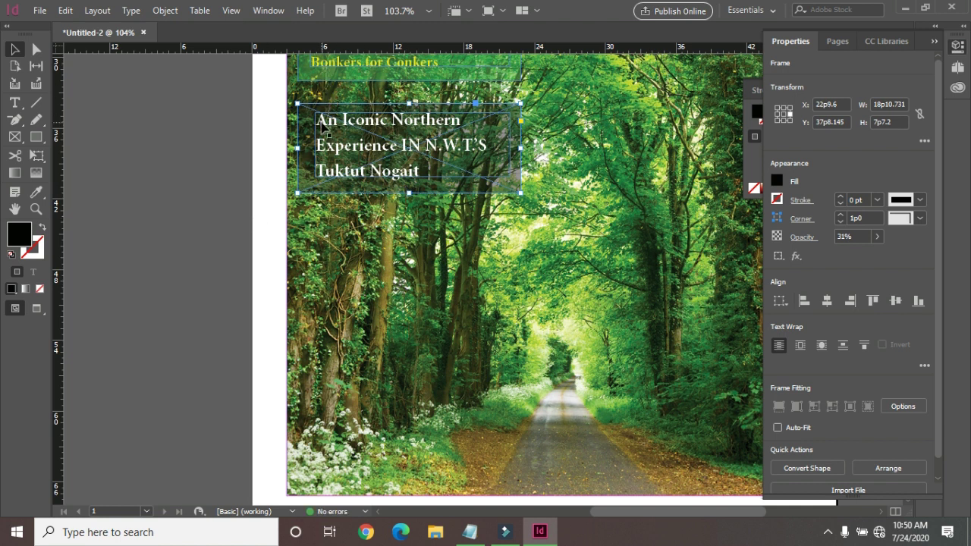
Step: Align the left edges of the three-line text frame and the "Bonkers for Conkers" text frame, and clear the selection
{"action": "left_click", "coordinate": [322, 126]}
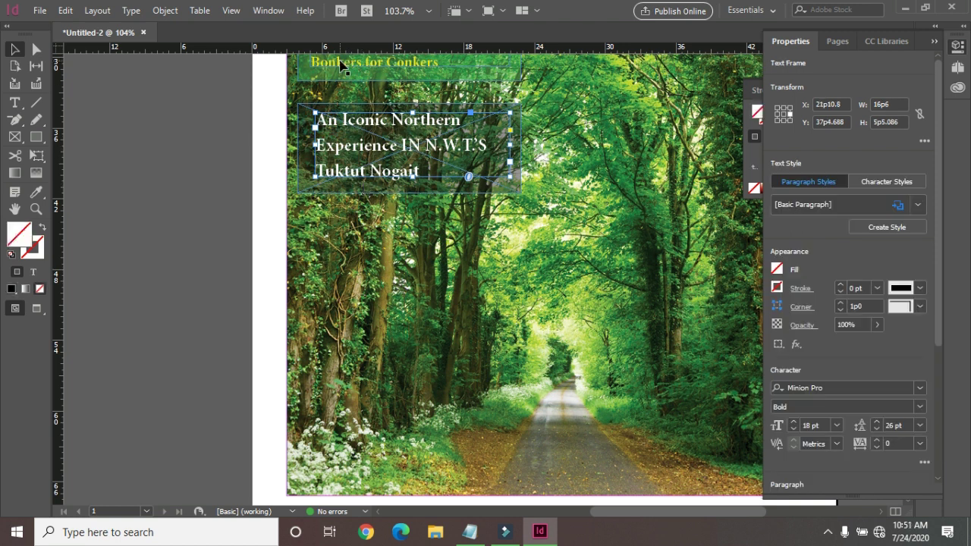
{"action": "left_click", "coordinate": [340, 64], "text": "shift"}
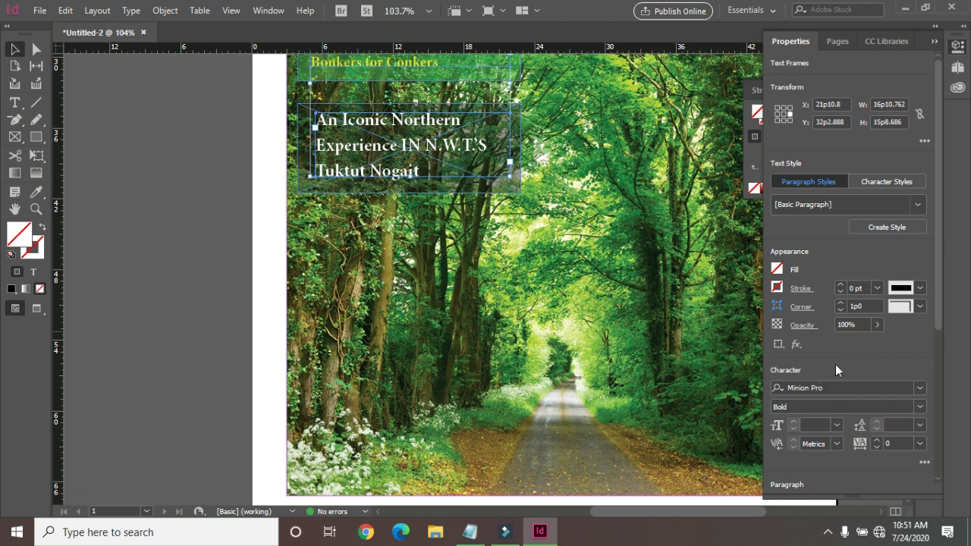
{"action": "left_click_drag", "start_coordinate": [936, 307], "coordinate": [939, 408]}
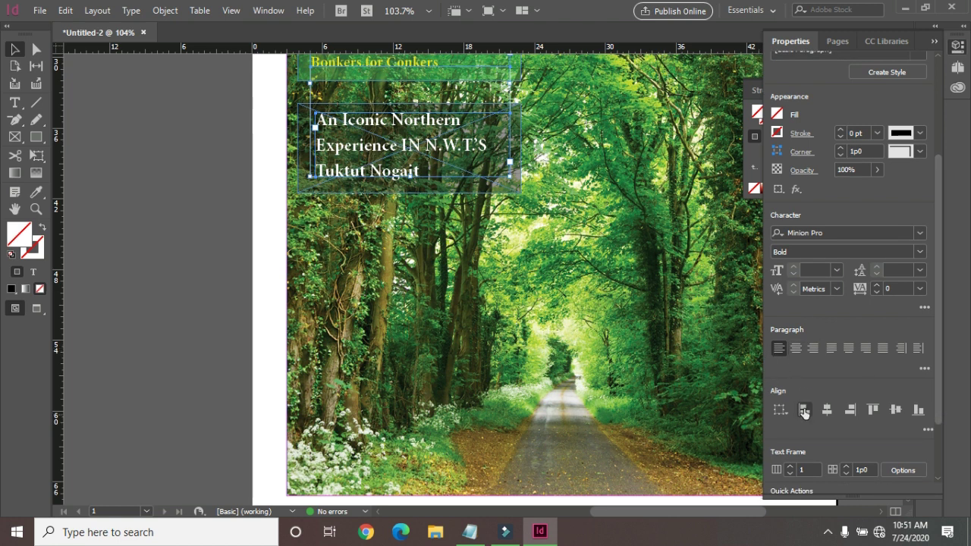
{"action": "left_click", "coordinate": [804, 411]}
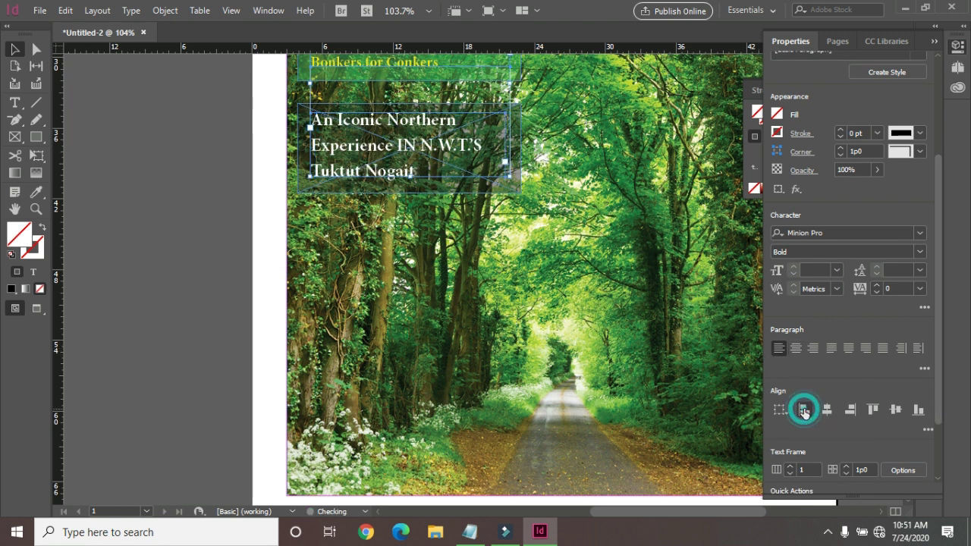
{"action": "left_click", "coordinate": [173, 164]}
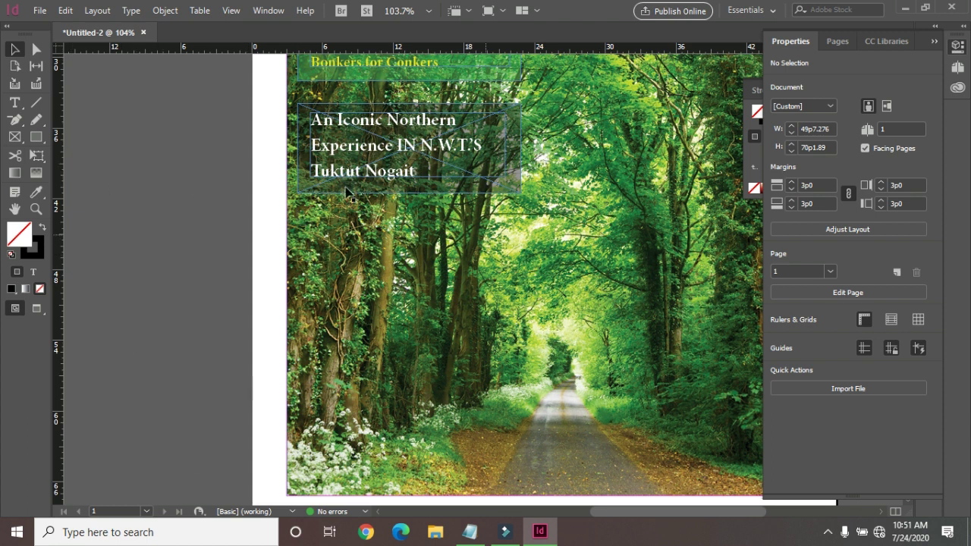
Step: Draw an ellipse frame about 16p6 by 15p0 below the translucent black frame
{"action": "left_click", "coordinate": [12, 140]}
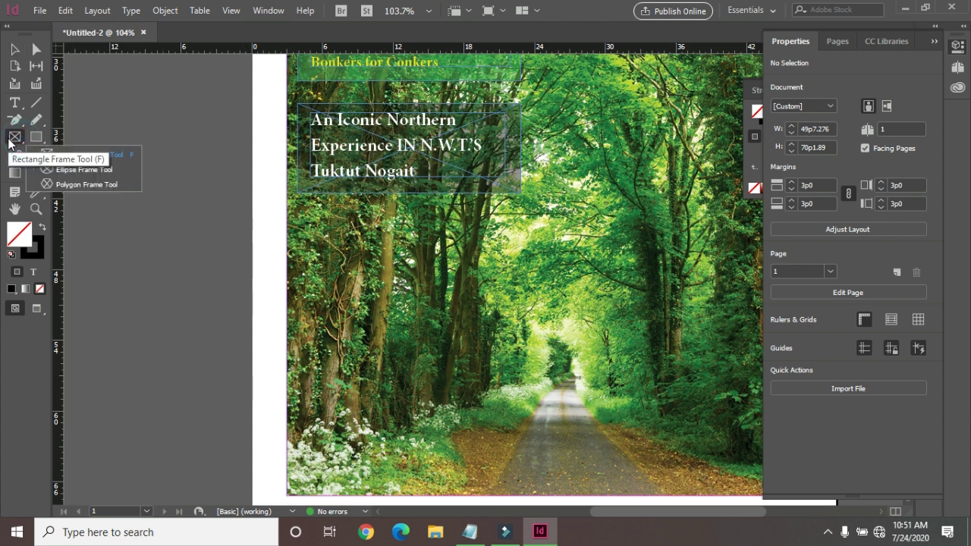
{"action": "left_click", "coordinate": [75, 170]}
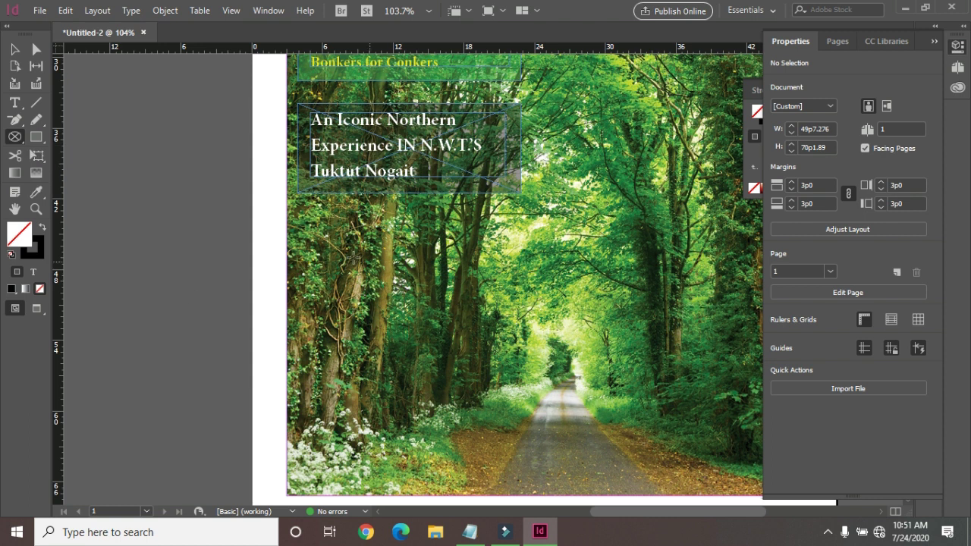
{"action": "left_click", "coordinate": [318, 232]}
{"action": "left_click", "coordinate": [551, 273]}
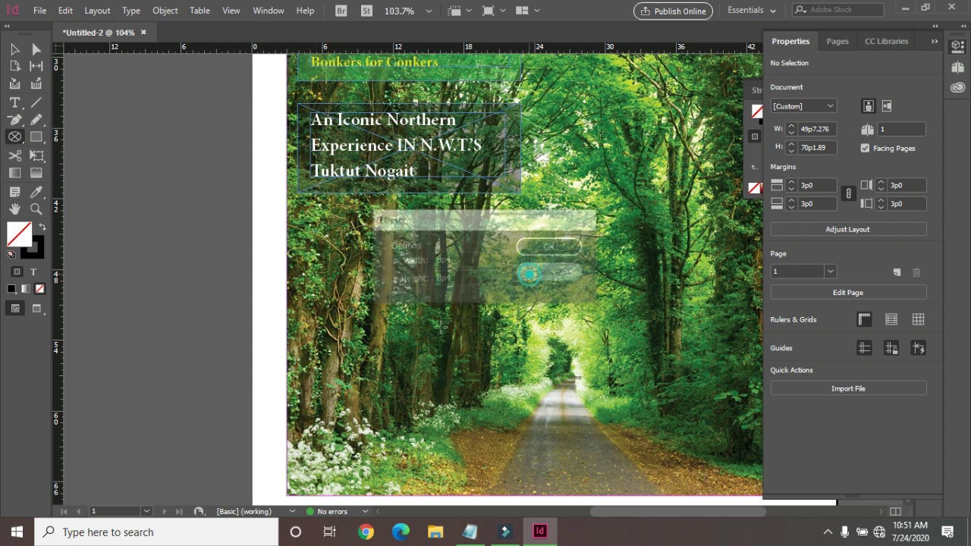
{"action": "left_click_drag", "start_coordinate": [306, 240], "coordinate": [499, 415]}
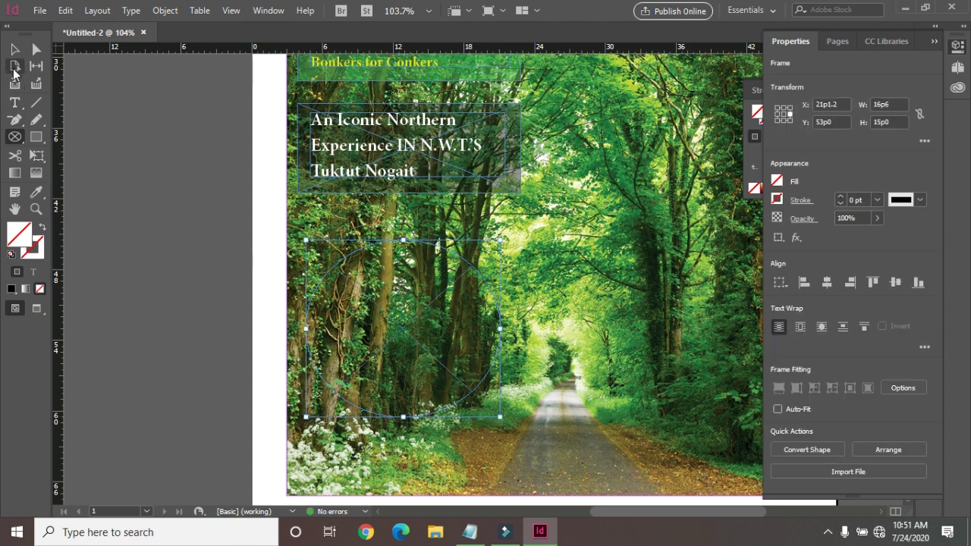
Step: Move the ellipse frame to the lower-right part of the photo, to about X 45p1 and Y 57p9
{"action": "left_click", "coordinate": [14, 49]}
{"action": "left_click_drag", "start_coordinate": [423, 319], "coordinate": [637, 354]}
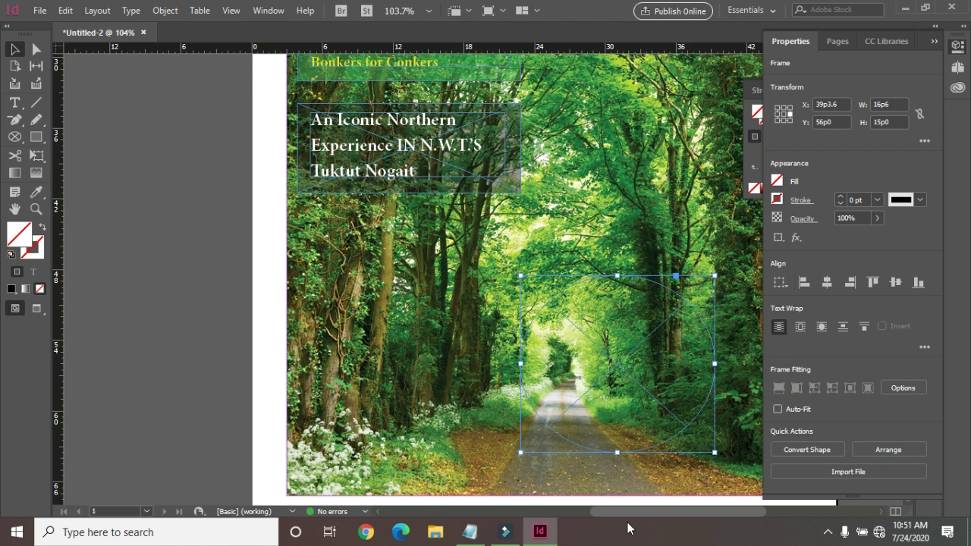
{"action": "left_click_drag", "start_coordinate": [622, 516], "coordinate": [657, 513]}
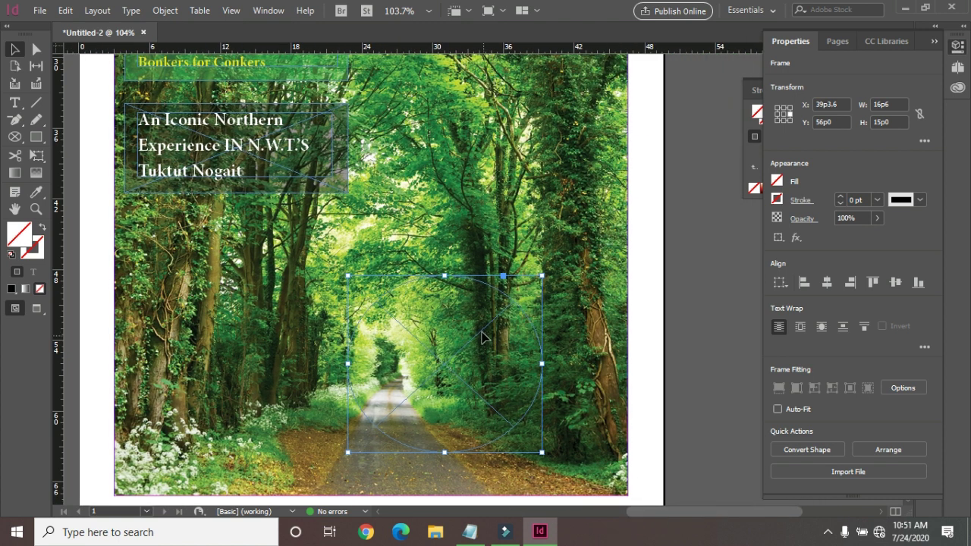
{"action": "left_click_drag", "start_coordinate": [481, 338], "coordinate": [551, 359]}
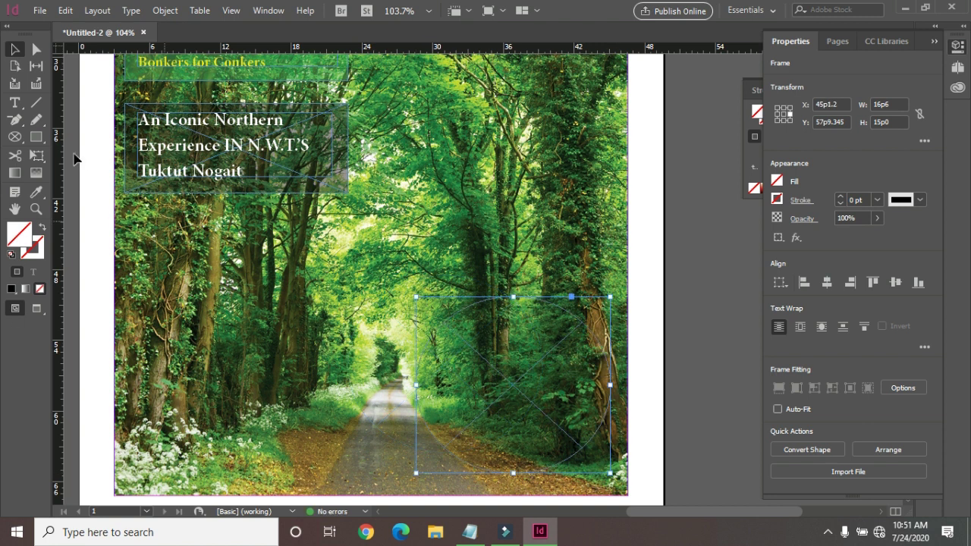
Step: Fill the ellipse frame with yellow (#ebef24)
{"action": "double_click", "coordinate": [19, 233]}
{"action": "left_click_drag", "start_coordinate": [500, 212], "coordinate": [502, 195]}
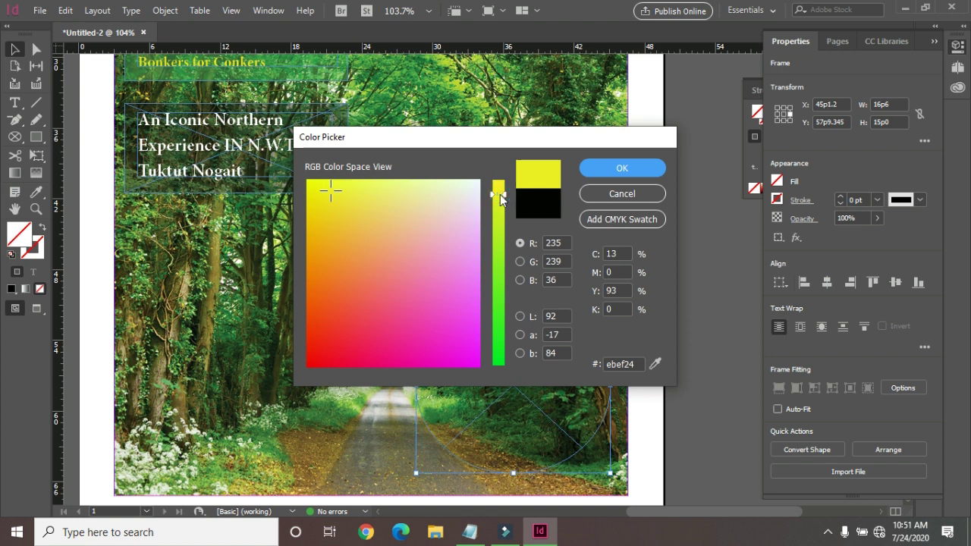
{"action": "left_click", "coordinate": [621, 167]}
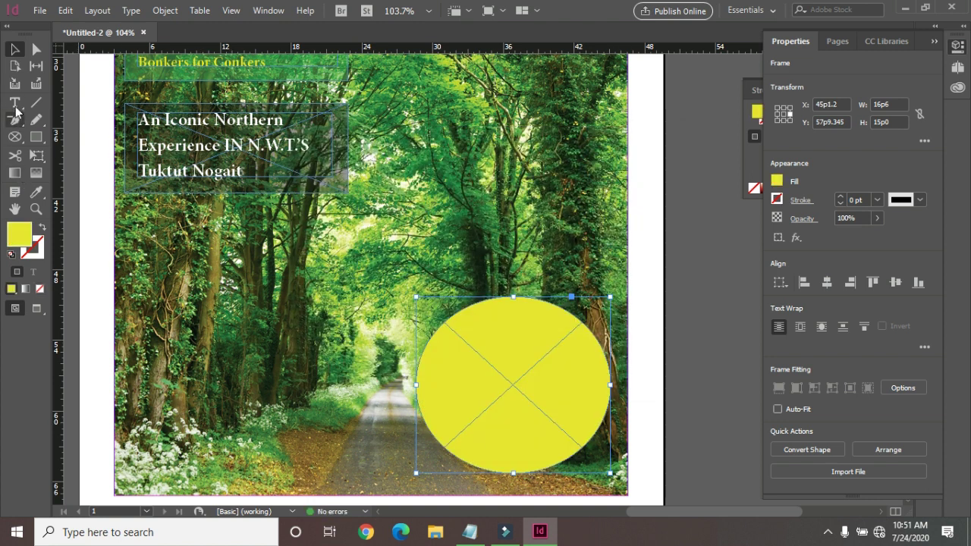
Step: Draw a smaller ellipse frame about 11p10 by 11p4 inside the yellow ellipse and activate the Type tool
{"action": "left_click", "coordinate": [15, 137]}
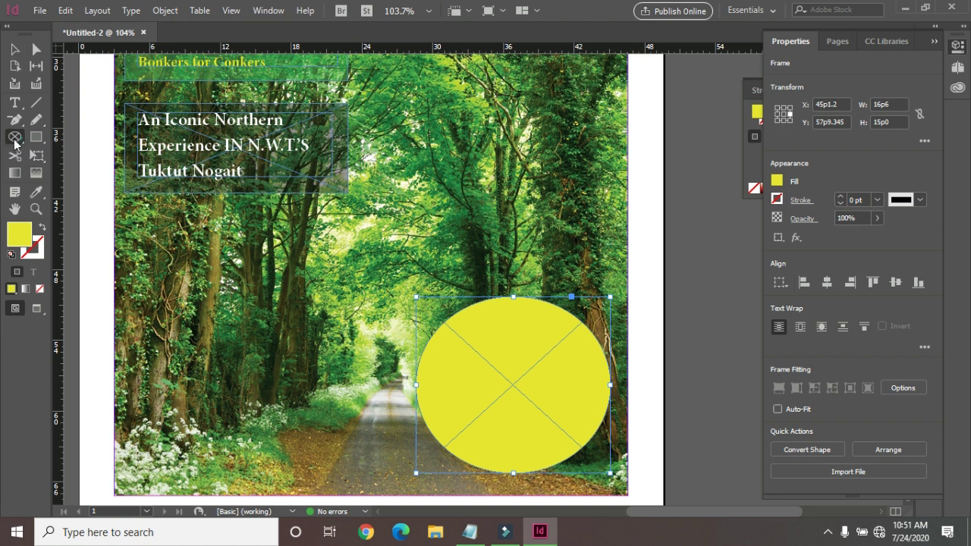
{"action": "left_click_drag", "start_coordinate": [452, 322], "coordinate": [592, 454]}
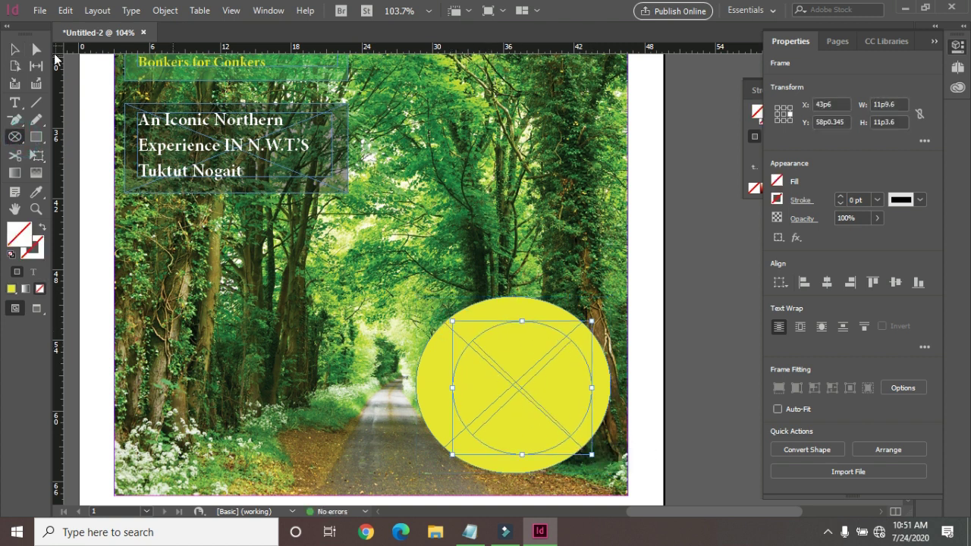
{"action": "left_click", "coordinate": [15, 103]}
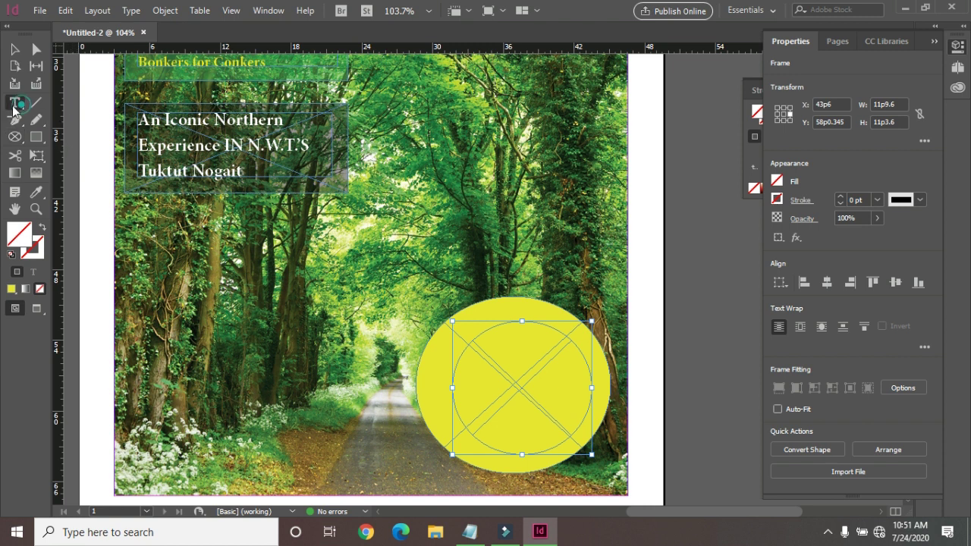
Step: Switch to Notepad and copy the two lines "Nourish, June Callwood Park" and "Toronto, Canada"
{"action": "left_click", "coordinate": [468, 539]}
{"action": "double_click", "coordinate": [121, 286]}
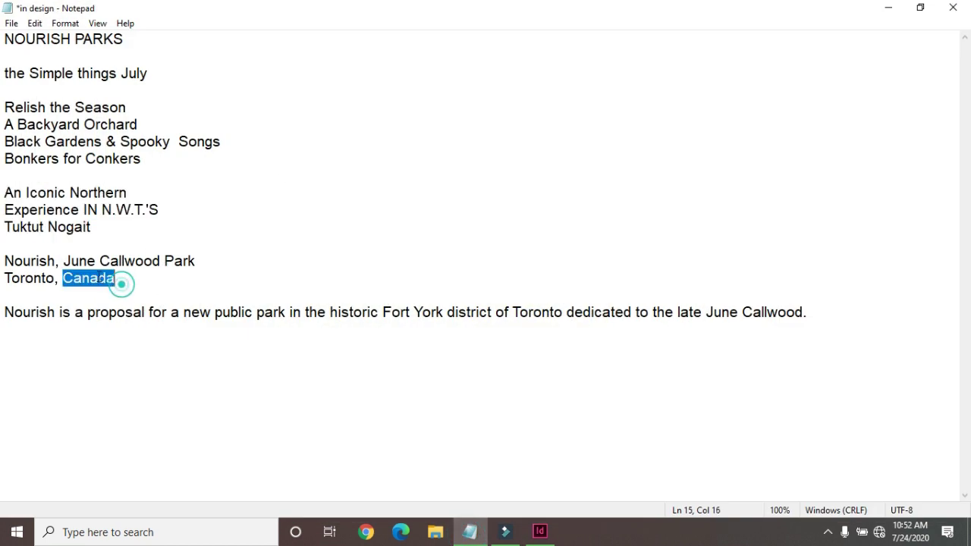
{"action": "left_click_drag", "start_coordinate": [121, 285], "coordinate": [35, 262]}
{"action": "right_click", "coordinate": [35, 262]}
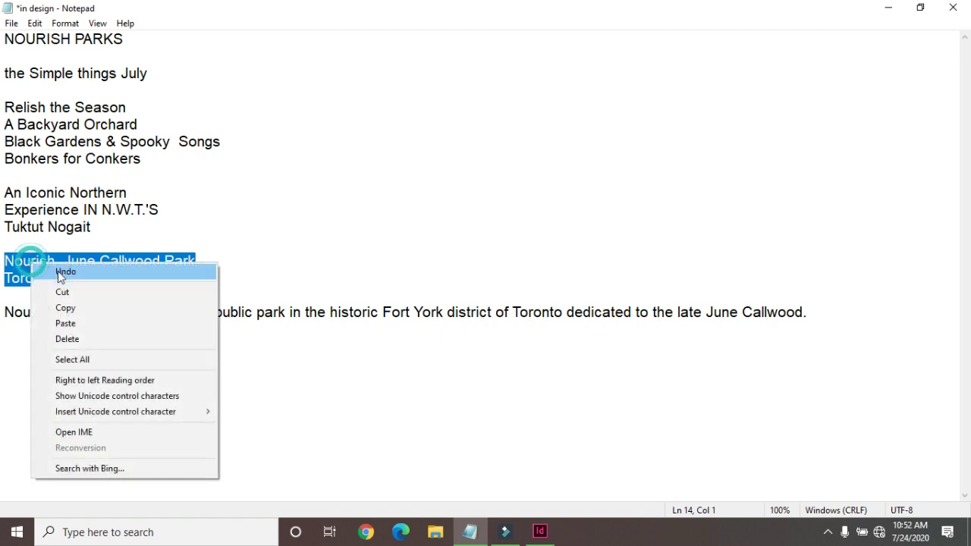
{"action": "left_click", "coordinate": [65, 308]}
{"action": "double_click", "coordinate": [66, 312]}
Step: Return to InDesign and paste the copied lines into the smaller ellipse inside the yellow one
{"action": "left_click", "coordinate": [888, 9]}
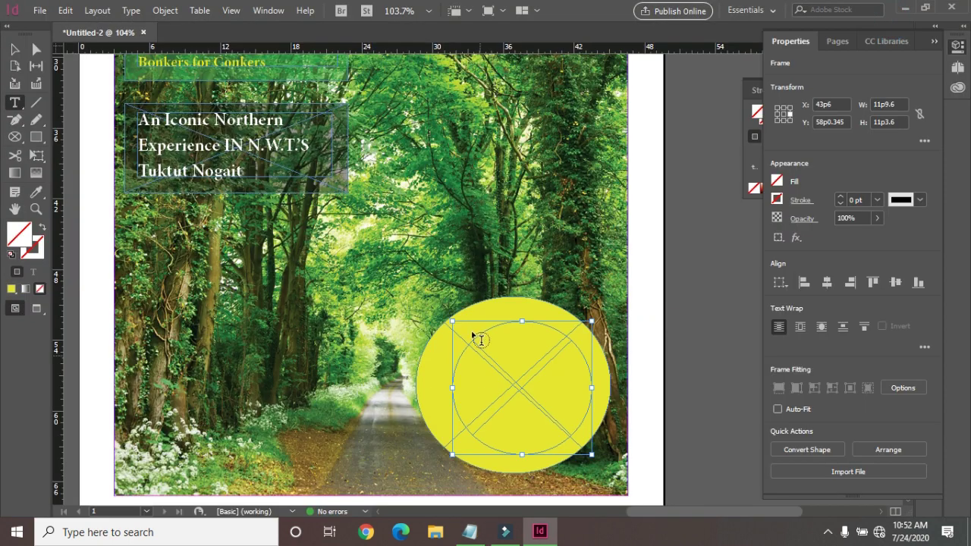
{"action": "left_click", "coordinate": [508, 387]}
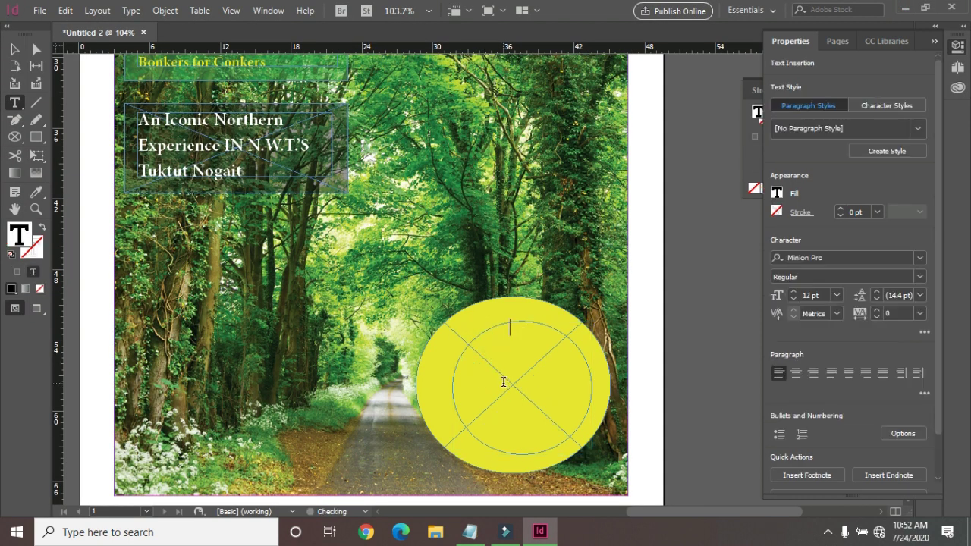
{"action": "key", "text": "ctrl+v"}
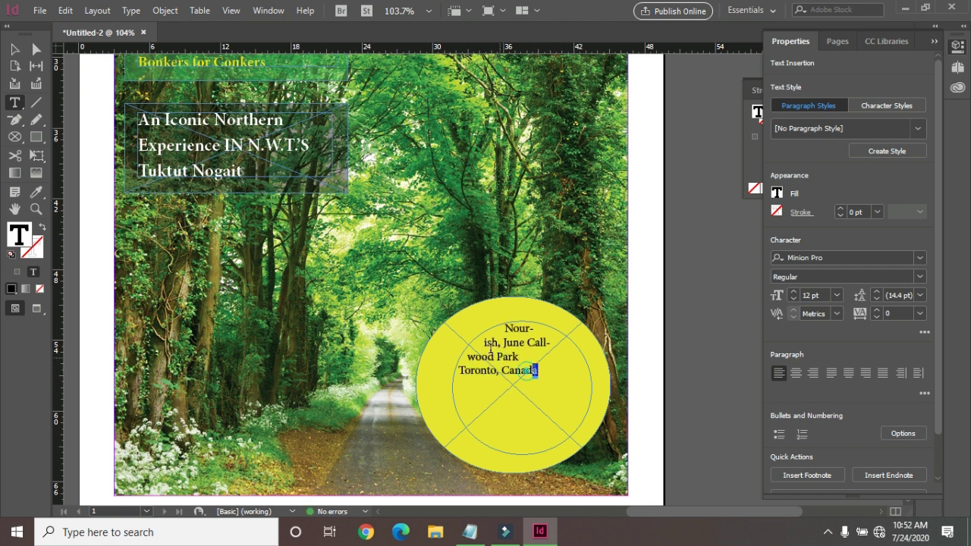
Step: Select all the text in the inner ellipse and centre-align it
{"action": "key", "text": "ctrl+a"}
{"action": "left_click", "coordinate": [528, 372], "text": "shift"}
{"action": "left_click", "coordinate": [529, 383], "text": "shift"}
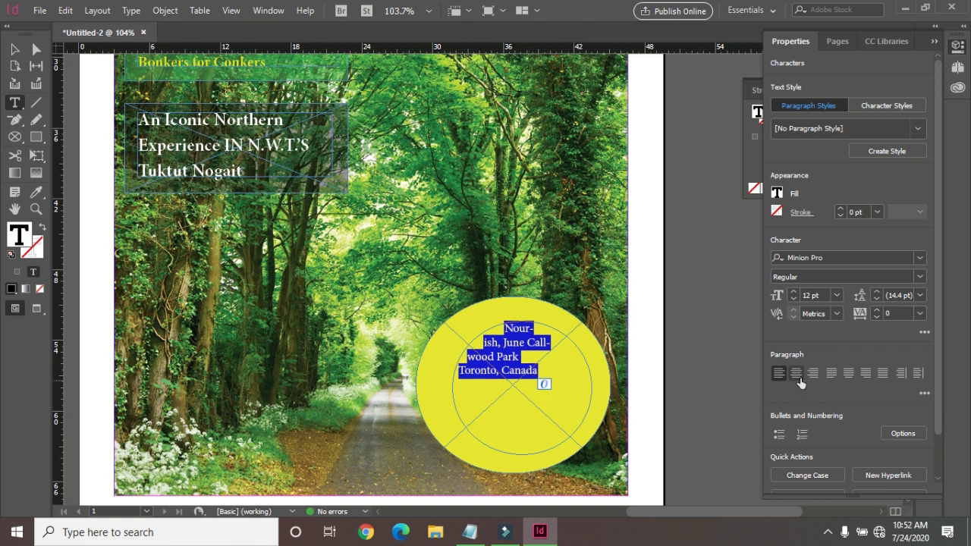
{"action": "left_click", "coordinate": [798, 377]}
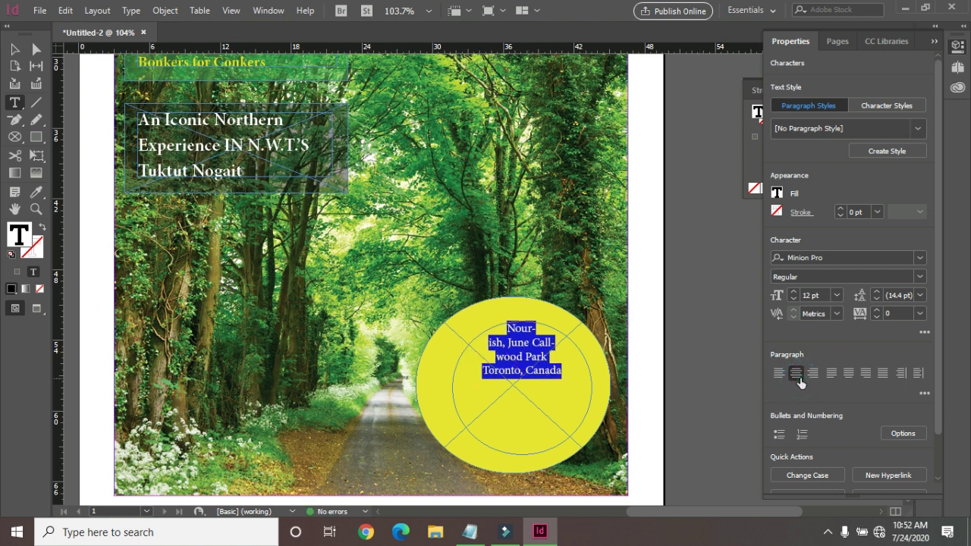
Step: Set the selected callout text to 16 pt Minion Pro Bold
{"action": "left_click", "coordinate": [794, 292]}
{"action": "left_click", "coordinate": [793, 293]}
{"action": "left_click", "coordinate": [793, 292]}
{"action": "left_click", "coordinate": [794, 292]}
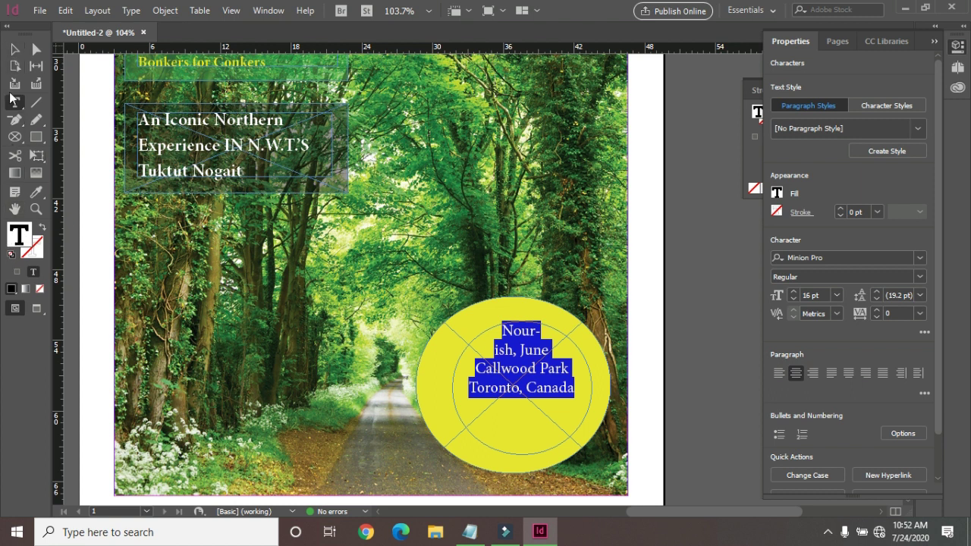
{"action": "left_click", "coordinate": [919, 278]}
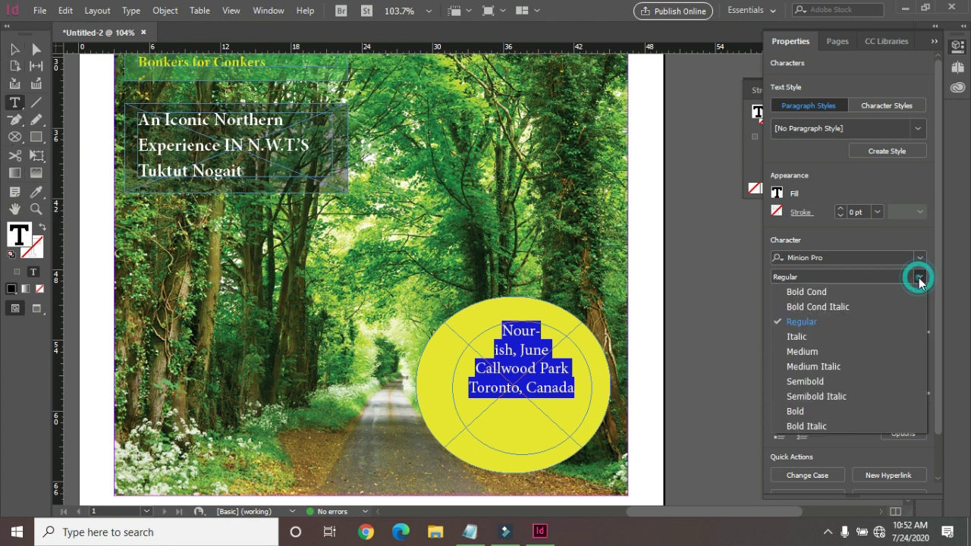
{"action": "left_click", "coordinate": [845, 412]}
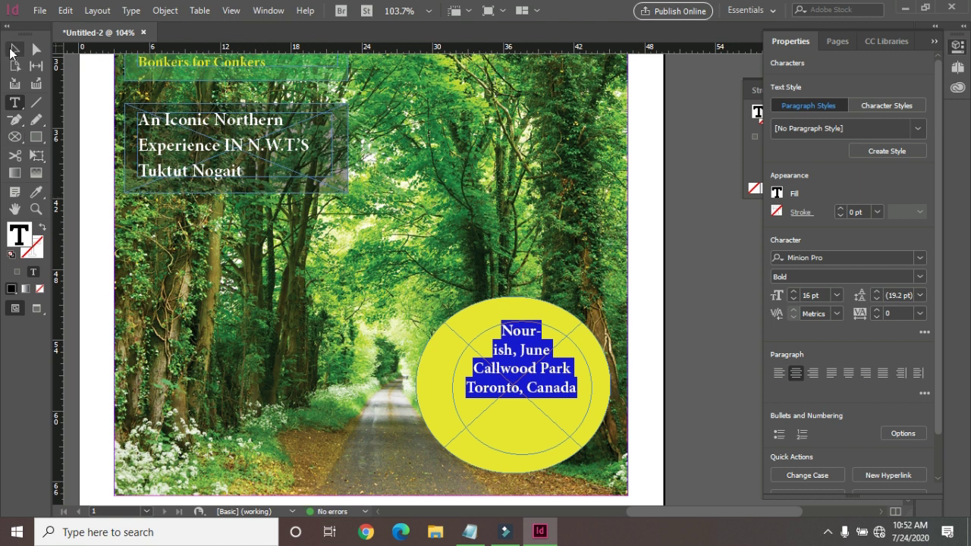
Step: Fit the inner elliptical text frame to its content
{"action": "left_click", "coordinate": [14, 49]}
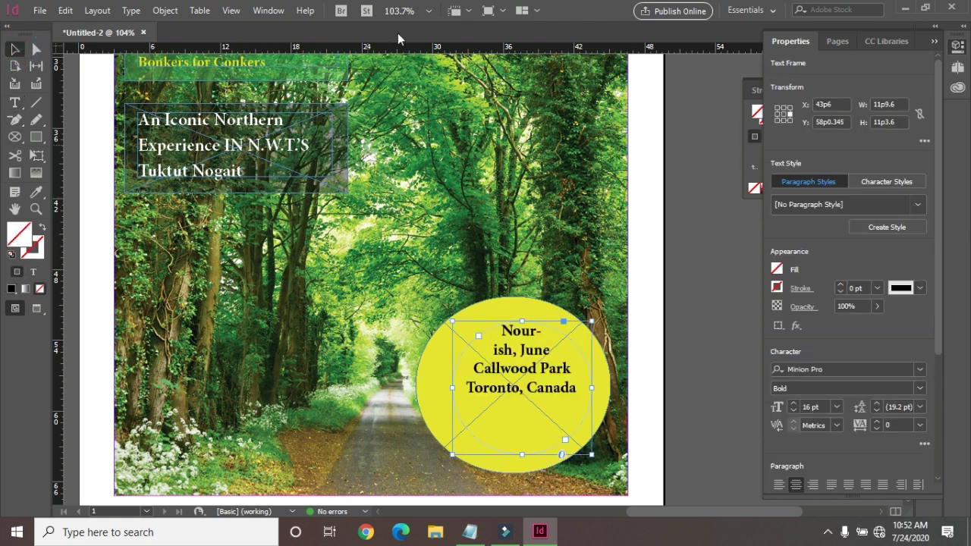
{"action": "left_click", "coordinate": [165, 11]}
{"action": "mouse_move", "coordinate": [323, 263]}
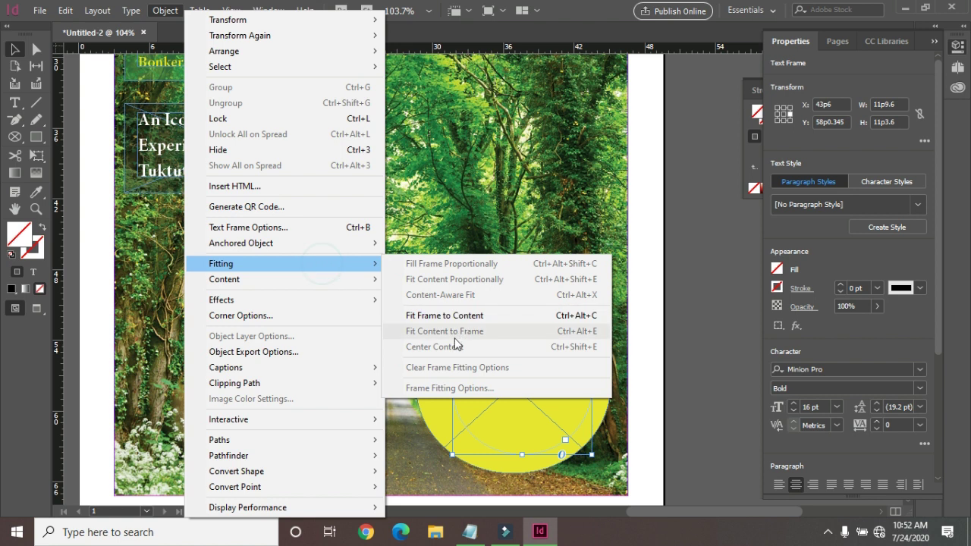
{"action": "left_click", "coordinate": [450, 315]}
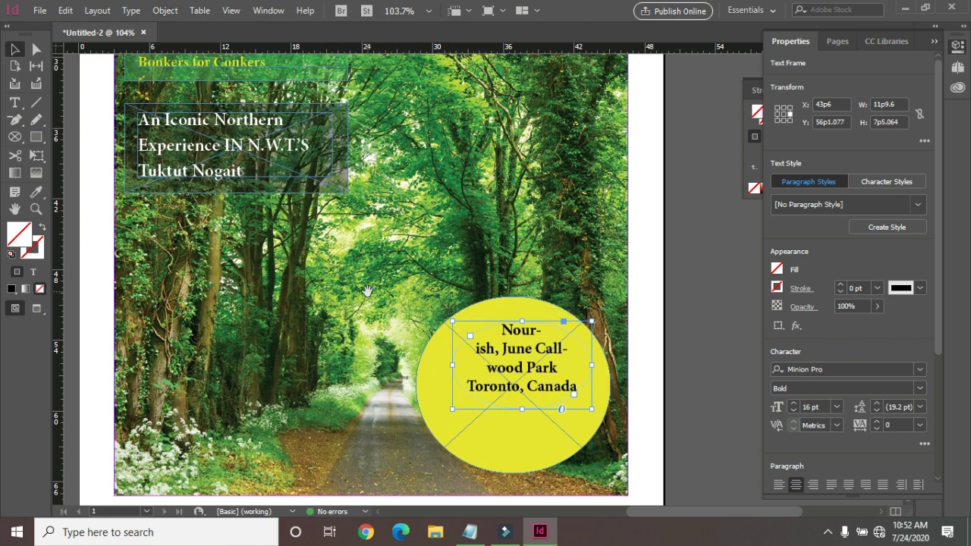
Step: Align the text frame and the yellow ellipse on their horizontal and vertical centres
{"action": "left_click", "coordinate": [442, 340], "text": "shift"}
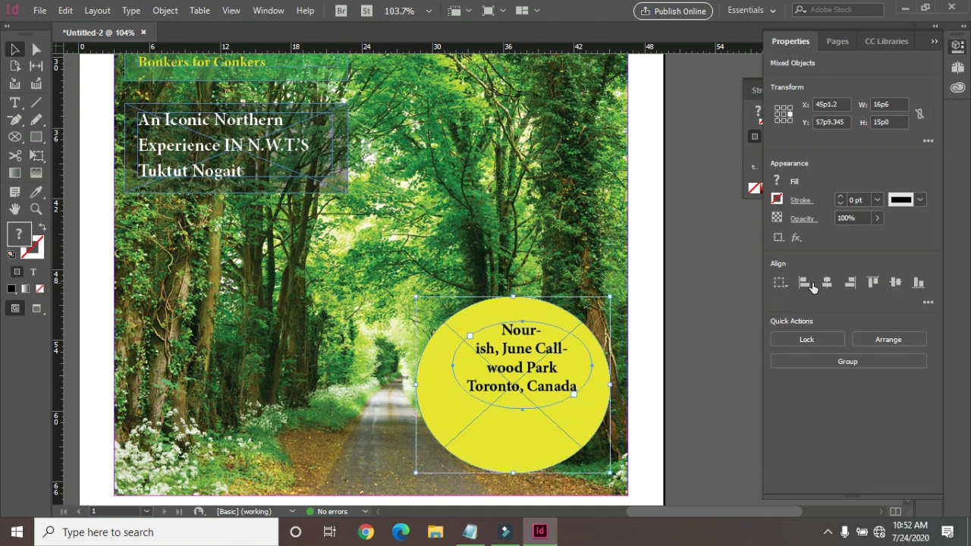
{"action": "left_click", "coordinate": [805, 284]}
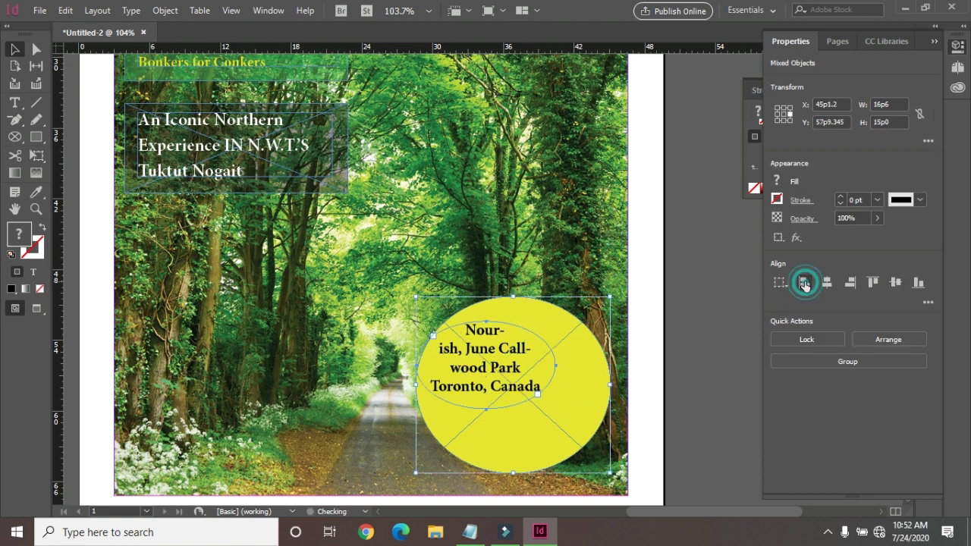
{"action": "left_click", "coordinate": [895, 283]}
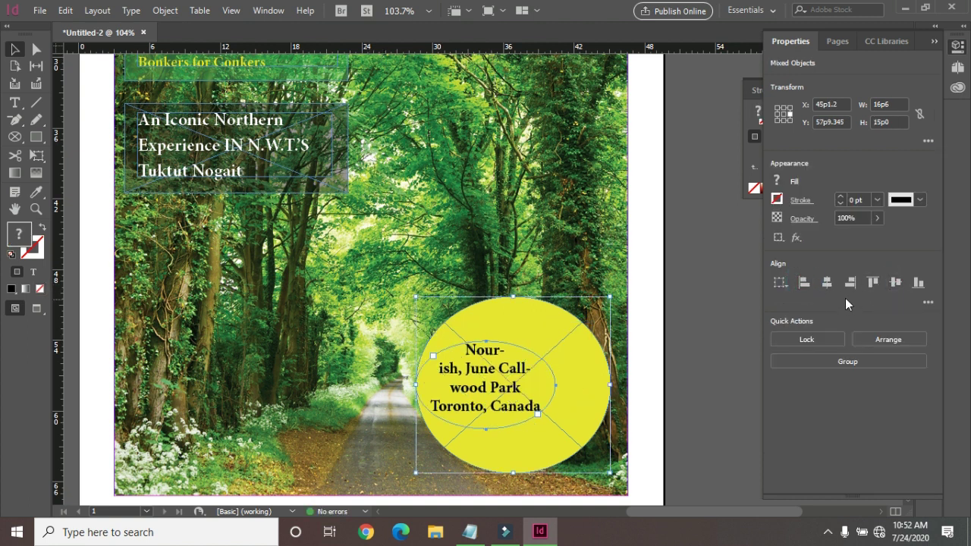
{"action": "left_click", "coordinate": [827, 284]}
{"action": "left_click", "coordinate": [710, 255]}
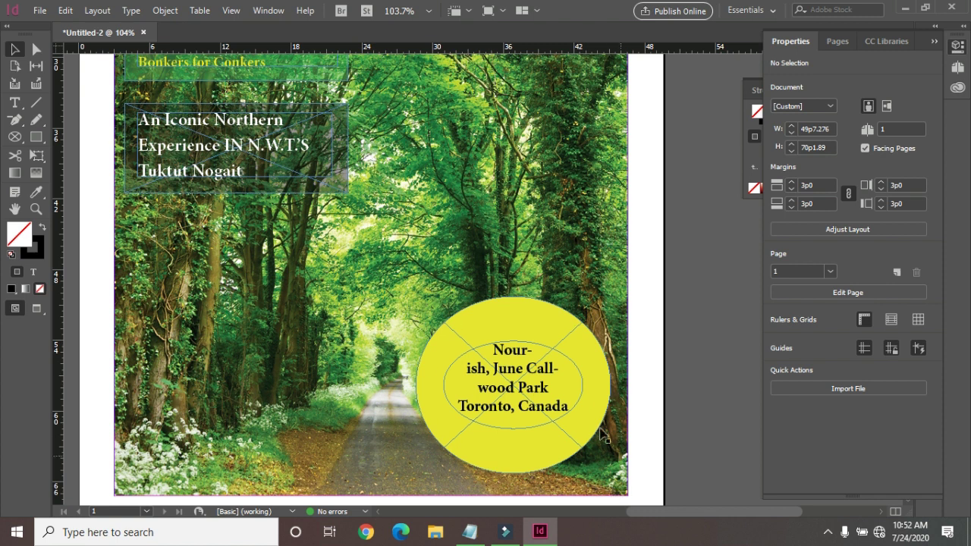
{"action": "left_click", "coordinate": [504, 314]}
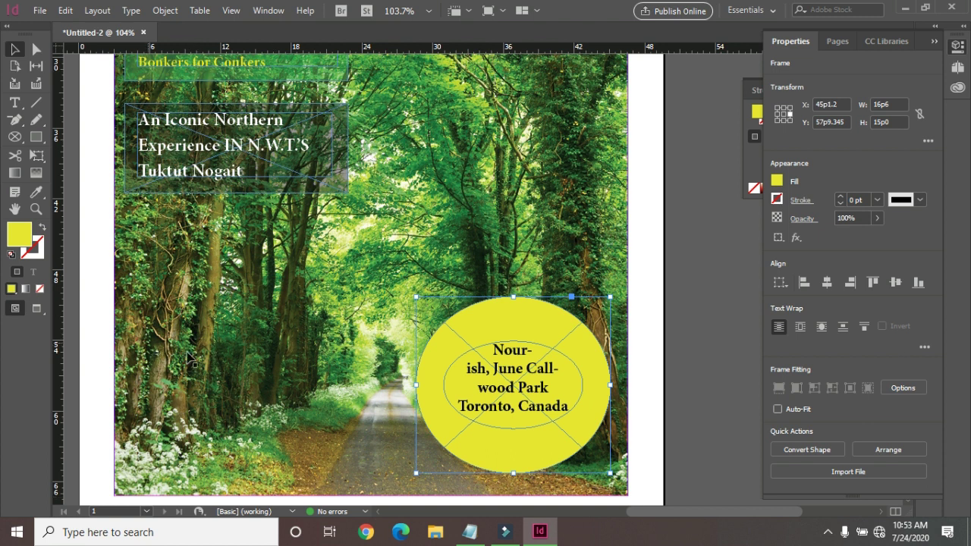
Step: Leave InDesign and launch CorelDRAW X8 to make a barcode
{"action": "left_click", "coordinate": [905, 7]}
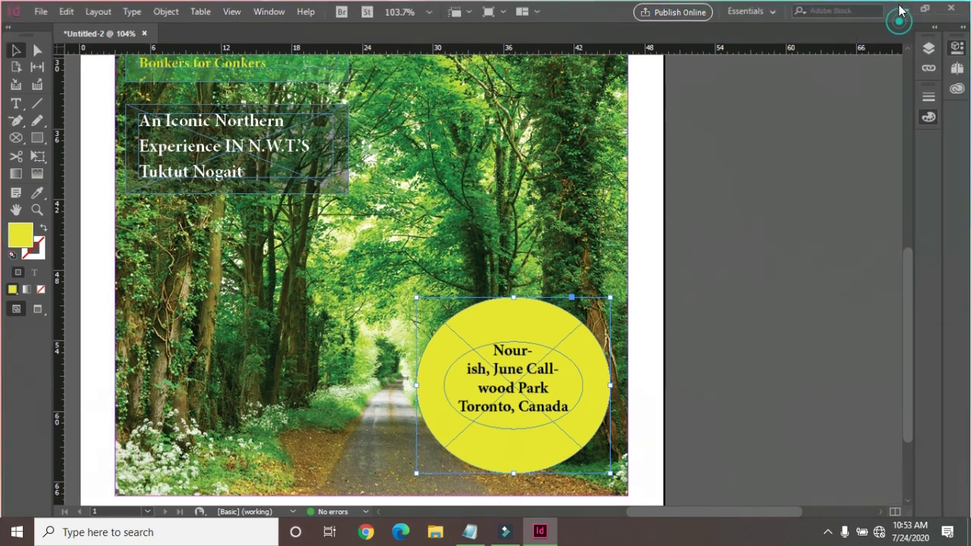
{"action": "left_click", "coordinate": [16, 535]}
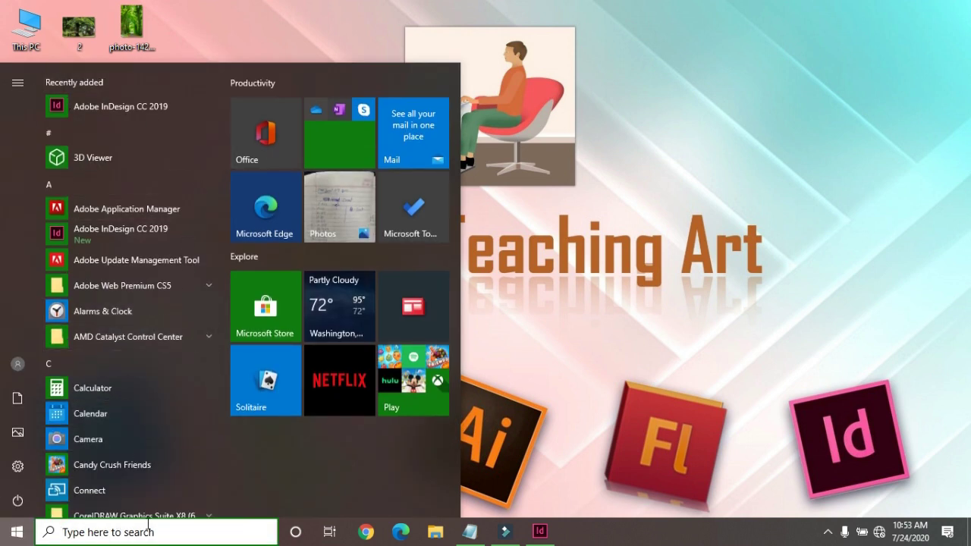
{"action": "type", "text": "co"}
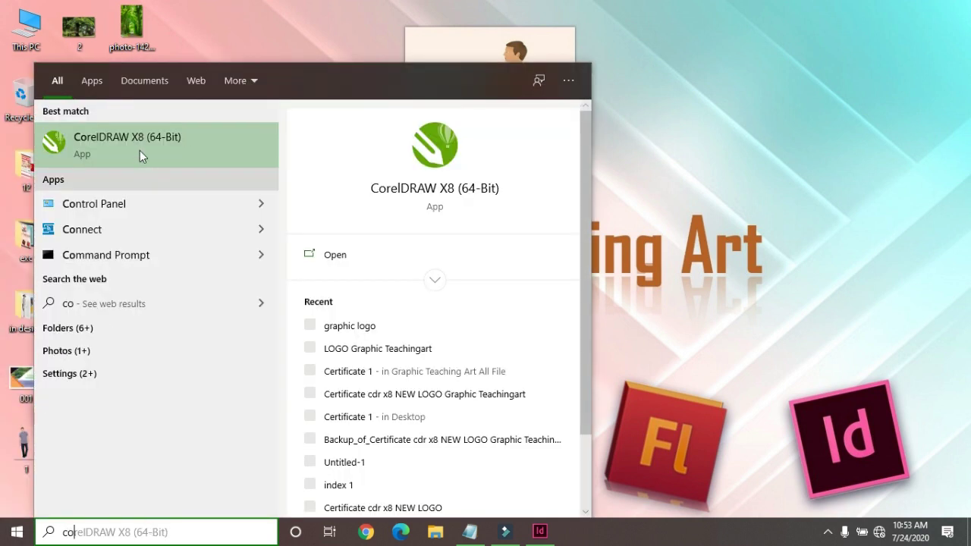
{"action": "key", "text": "Return"}
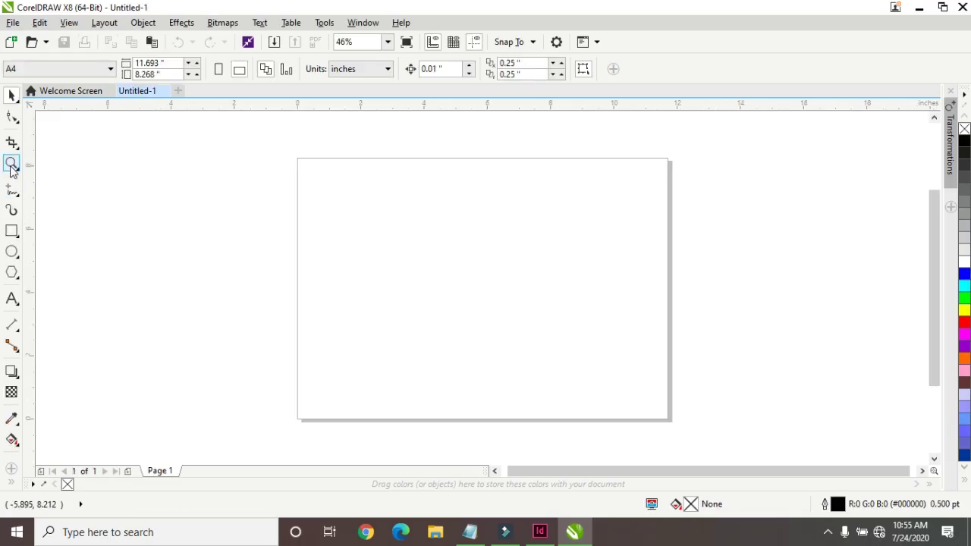
{"action": "left_click", "coordinate": [12, 163]}
{"action": "left_click_drag", "start_coordinate": [335, 168], "coordinate": [583, 271]}
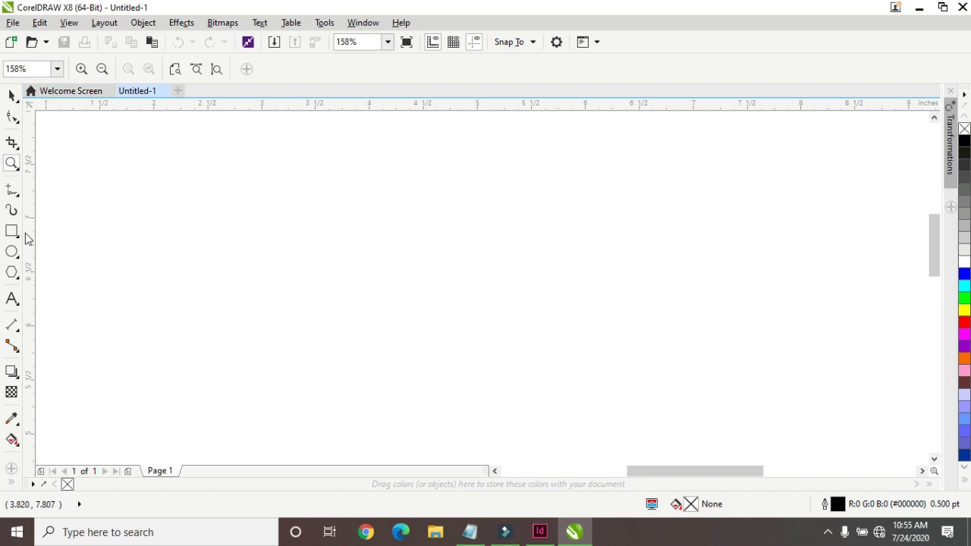
{"action": "left_click", "coordinate": [151, 22]}
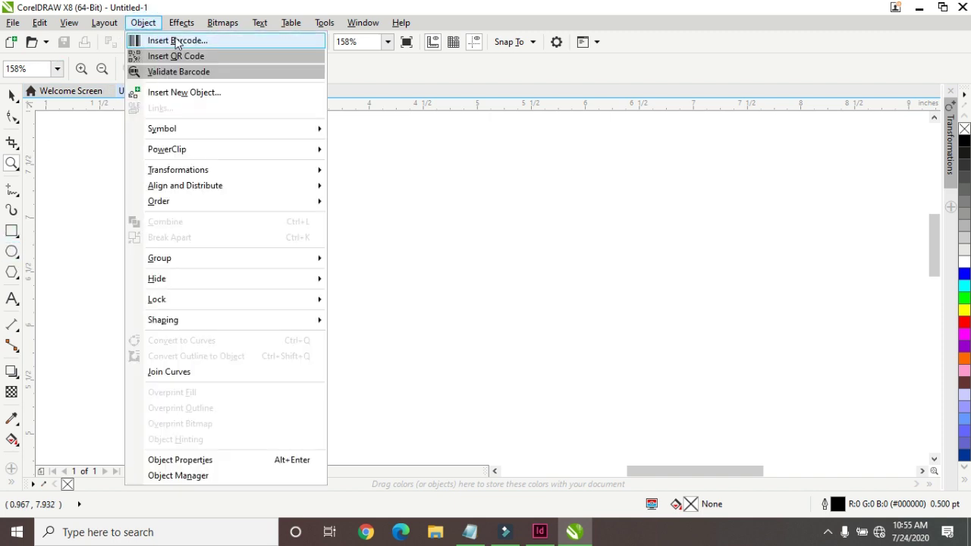
{"action": "left_click", "coordinate": [176, 41]}
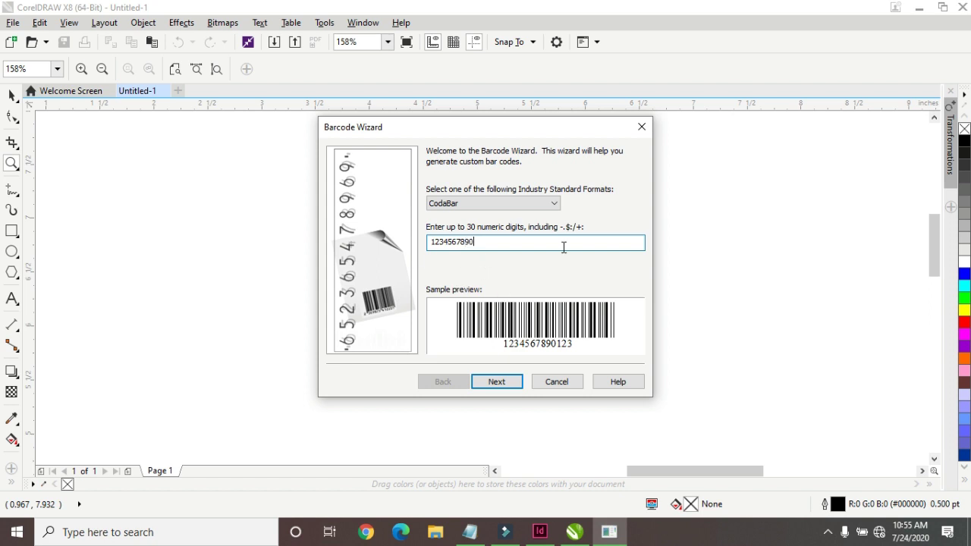
{"action": "left_click", "coordinate": [508, 385]}
{"action": "left_click", "coordinate": [504, 390]}
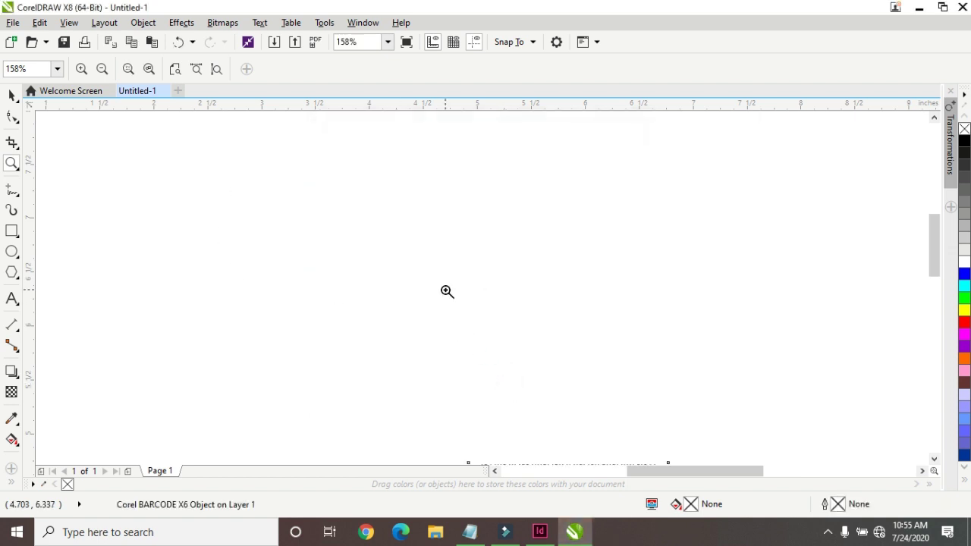
Step: Export the barcode to the Desktop as a JPG named b with the default JPEG settings
{"action": "key", "text": "shift+F4"}
{"action": "left_click_drag", "start_coordinate": [418, 310], "coordinate": [537, 381]}
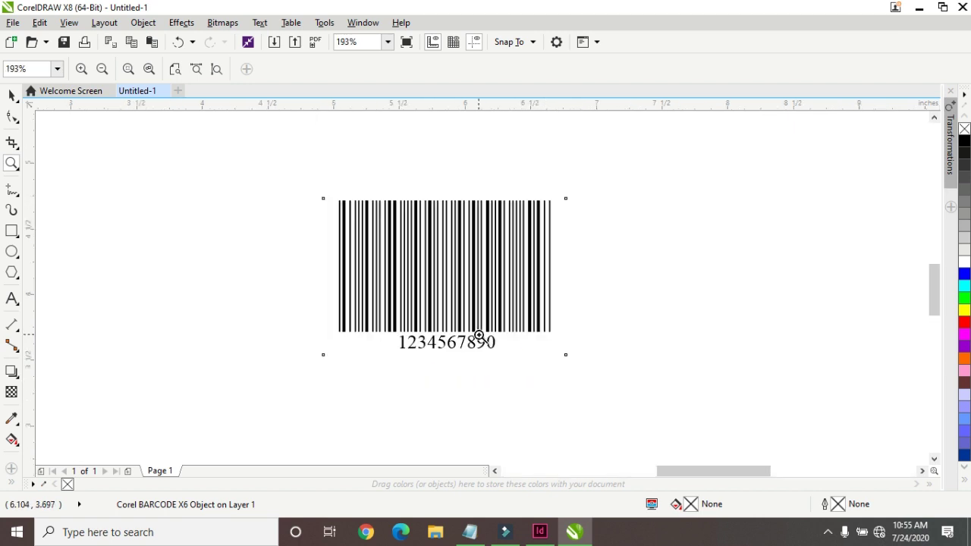
{"action": "left_click", "coordinate": [9, 95]}
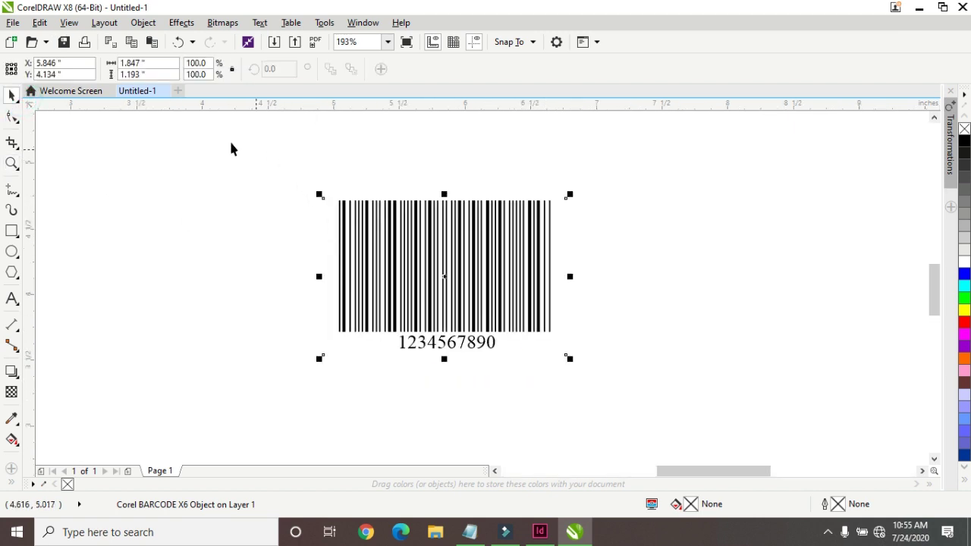
{"action": "left_click", "coordinate": [13, 23]}
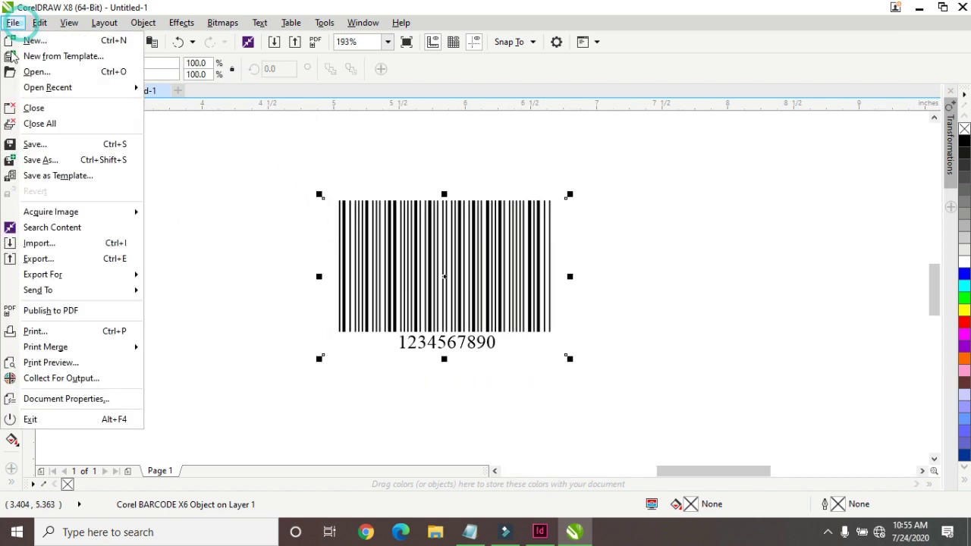
{"action": "left_click", "coordinate": [44, 258]}
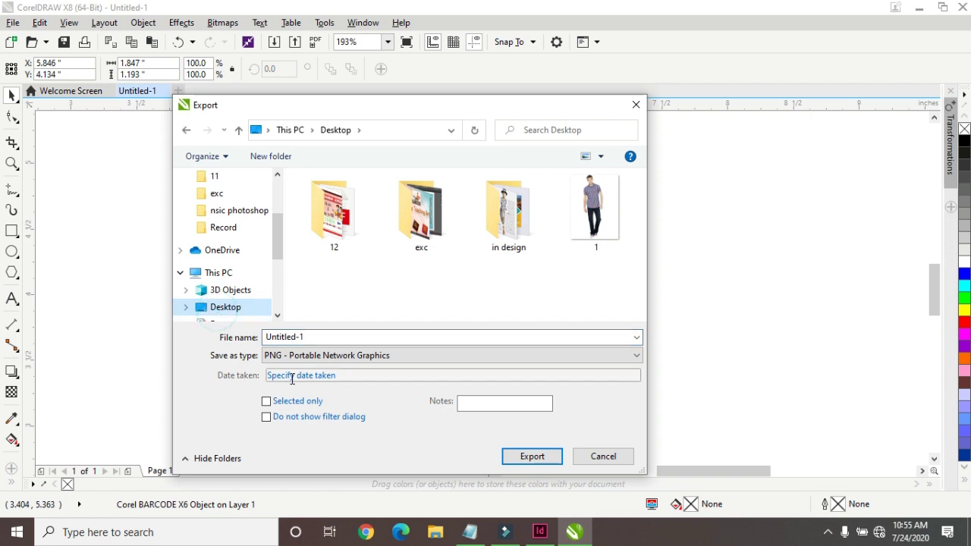
{"action": "left_click", "coordinate": [307, 354]}
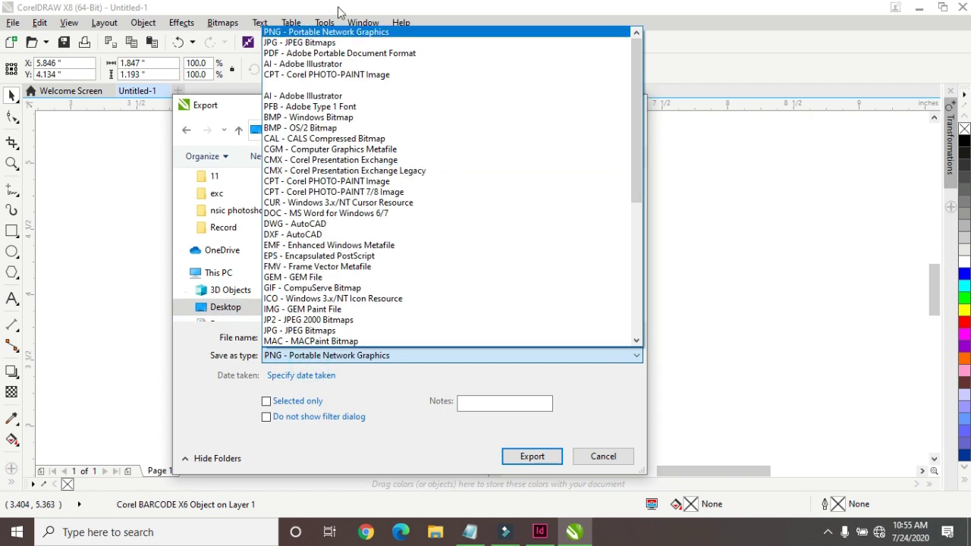
{"action": "left_click", "coordinate": [326, 49]}
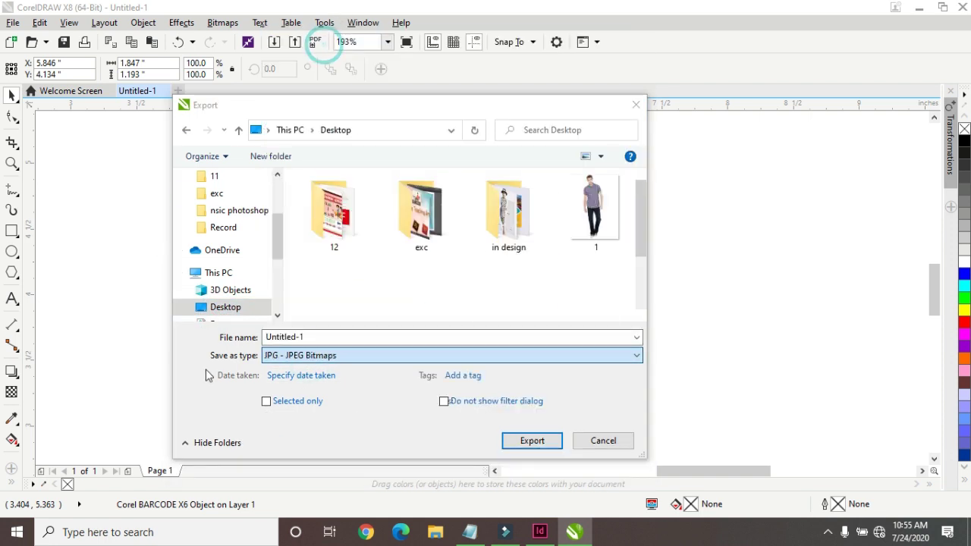
{"action": "double_click", "coordinate": [326, 336]}
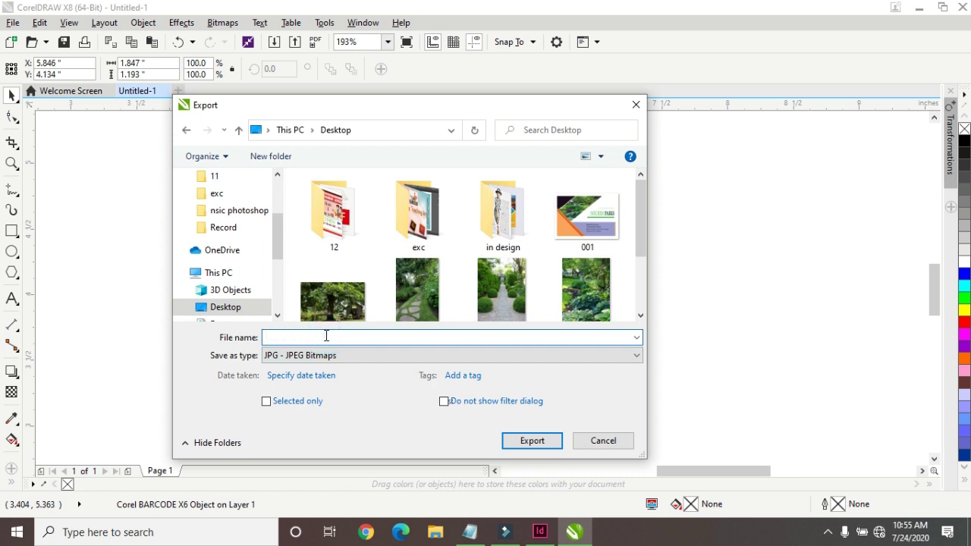
{"action": "left_click", "coordinate": [551, 442]}
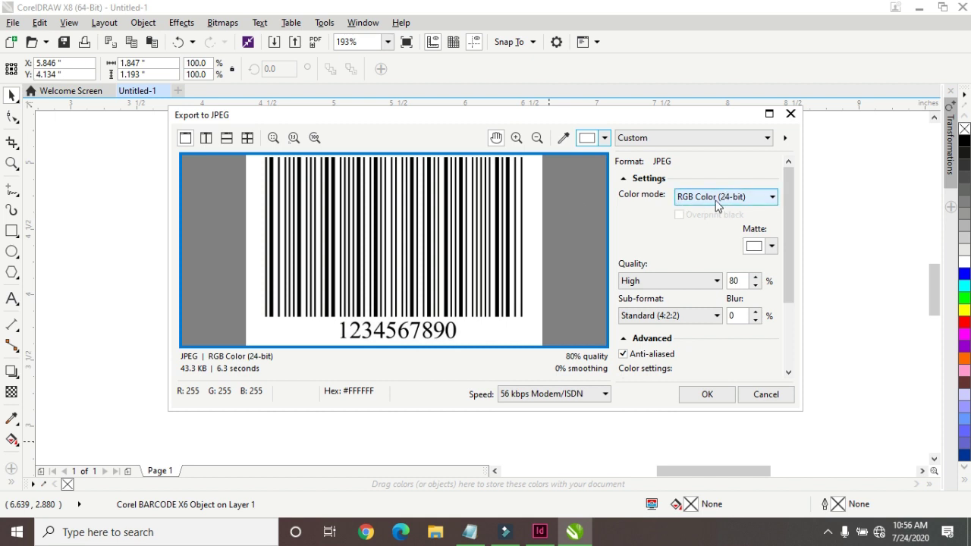
{"action": "left_click", "coordinate": [707, 394]}
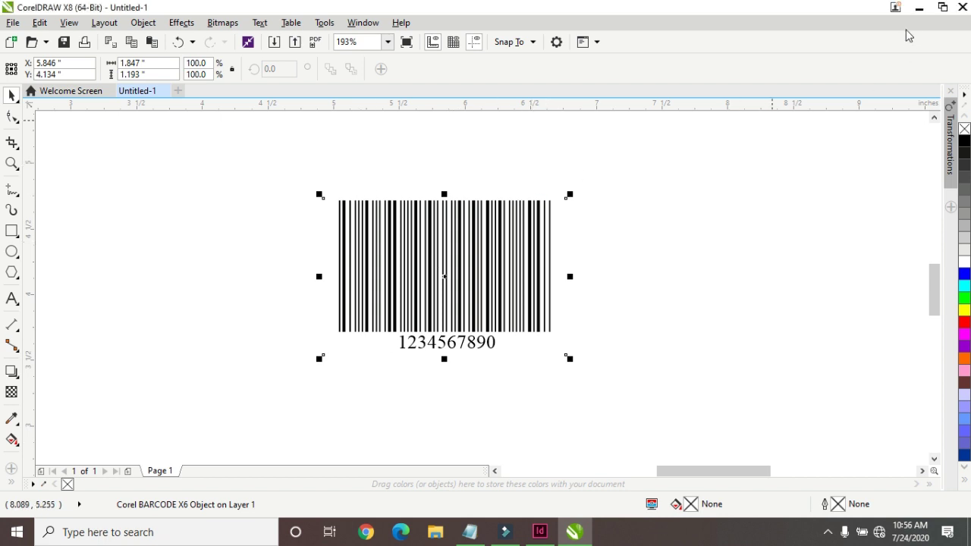
Step: Return to InDesign and place the barcode image in the cover's lower-left corner, about 8p5 wide by 5p5 high
{"action": "left_click", "coordinate": [918, 9]}
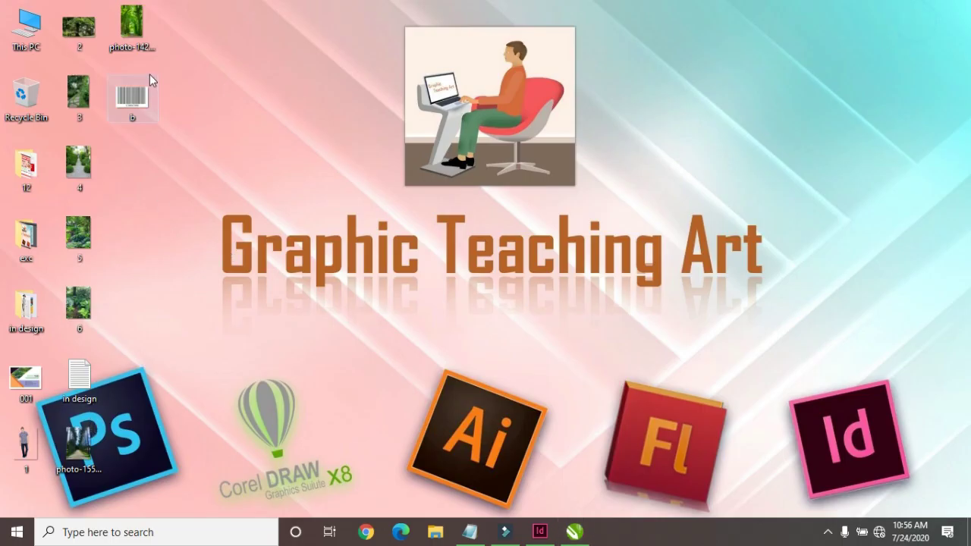
{"action": "left_click", "coordinate": [538, 532]}
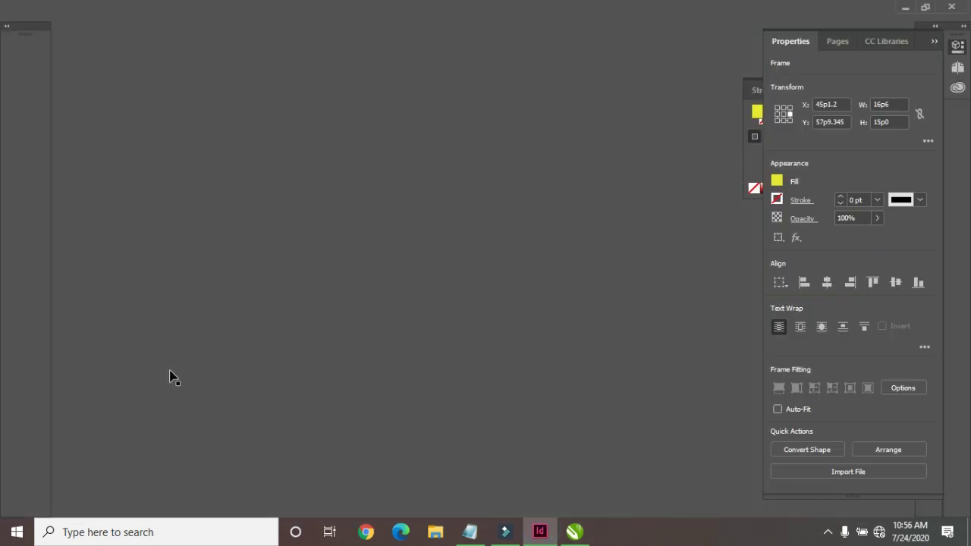
{"action": "left_click", "coordinate": [39, 10]}
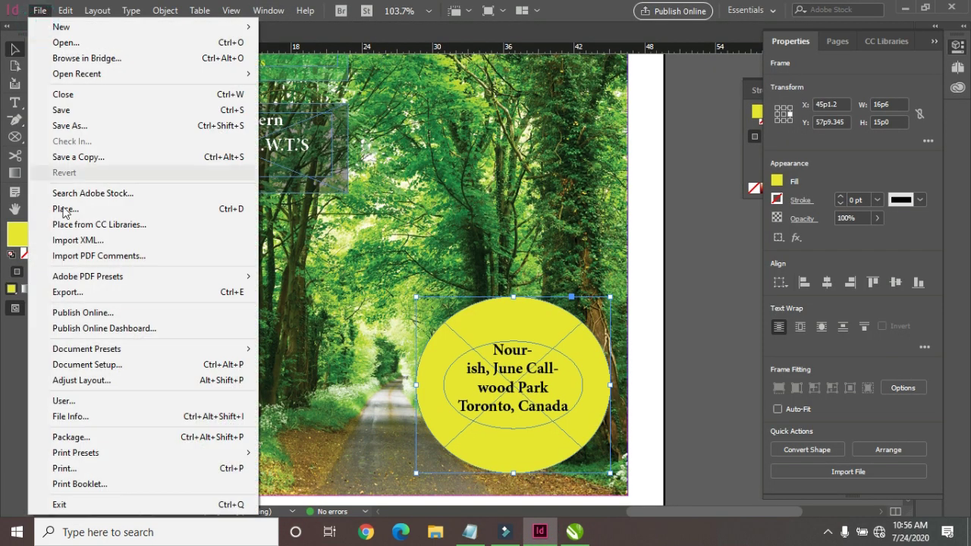
{"action": "mouse_move", "coordinate": [97, 275]}
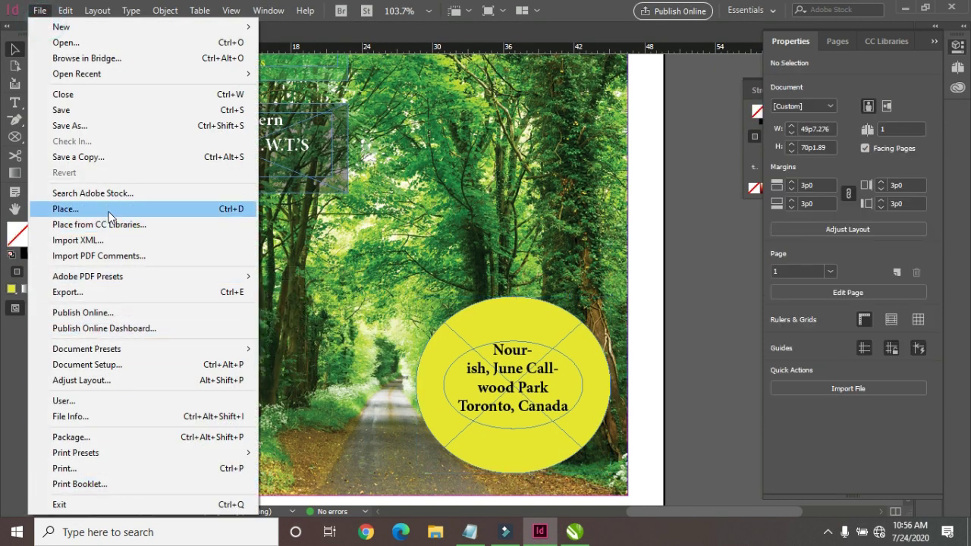
{"action": "left_click", "coordinate": [107, 210]}
{"action": "left_click", "coordinate": [686, 360]}
{"action": "left_click", "coordinate": [722, 441]}
{"action": "left_click", "coordinate": [128, 435]}
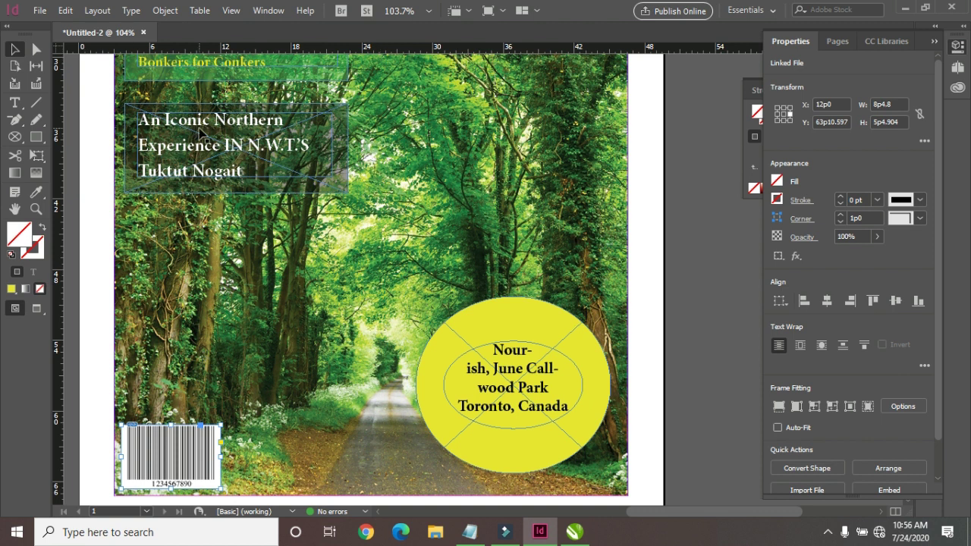
Step: Set the barcode image's display performance to High Quality Display
{"action": "left_click", "coordinate": [165, 11]}
{"action": "mouse_move", "coordinate": [356, 513]}
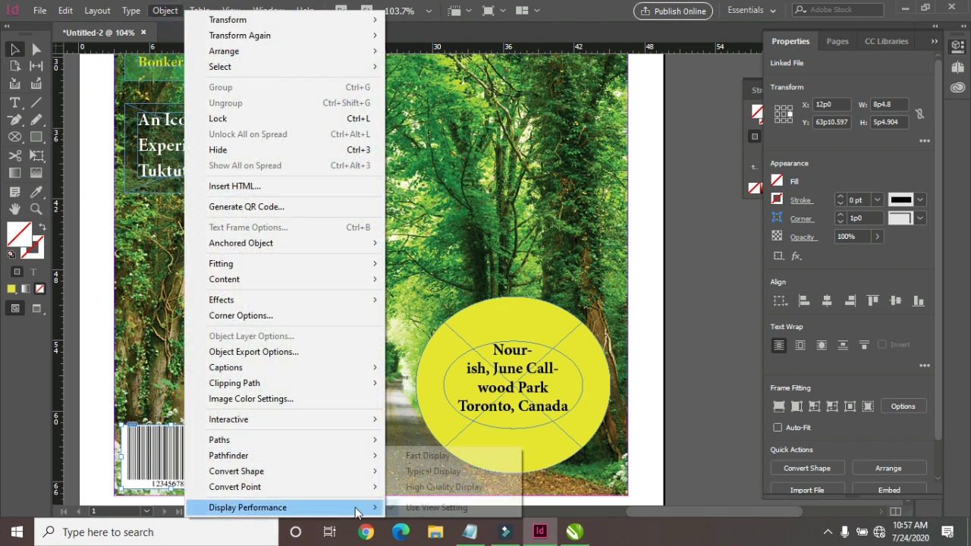
{"action": "left_click", "coordinate": [444, 488]}
{"action": "left_click_drag", "start_coordinate": [701, 256], "coordinate": [414, 480]}
{"action": "left_click_drag", "start_coordinate": [490, 329], "coordinate": [202, 250]}
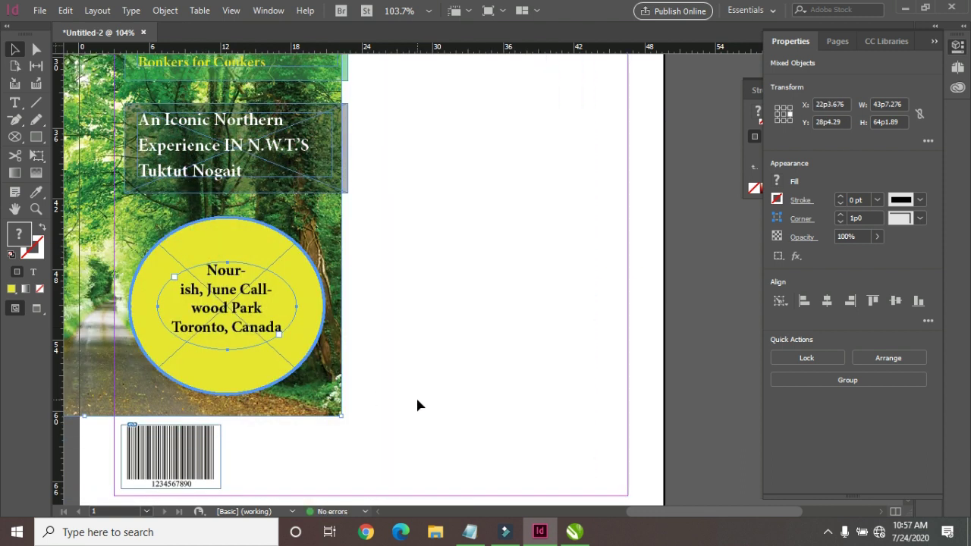
{"action": "key", "text": "ctrl+z"}
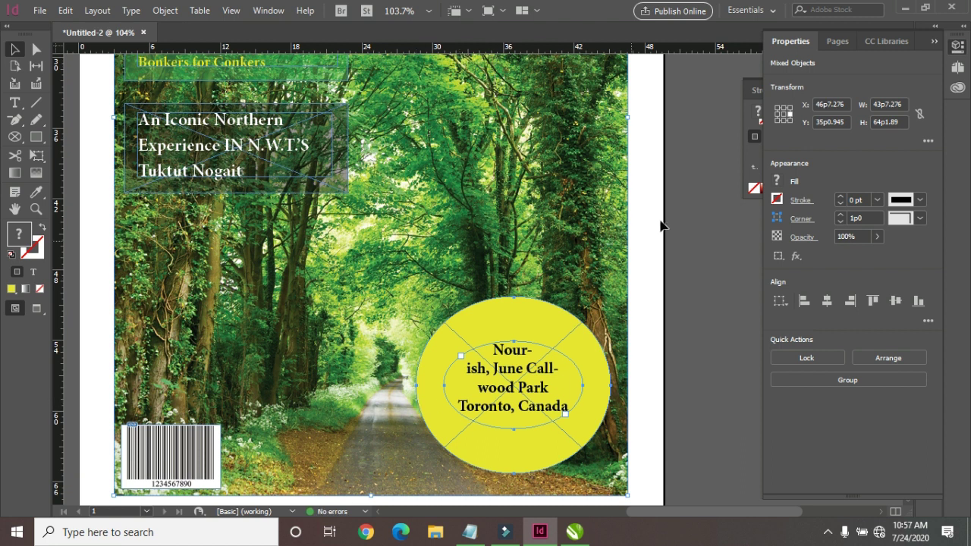
Step: Lock the forest background photo in place
{"action": "left_click", "coordinate": [696, 217]}
{"action": "left_click", "coordinate": [516, 179]}
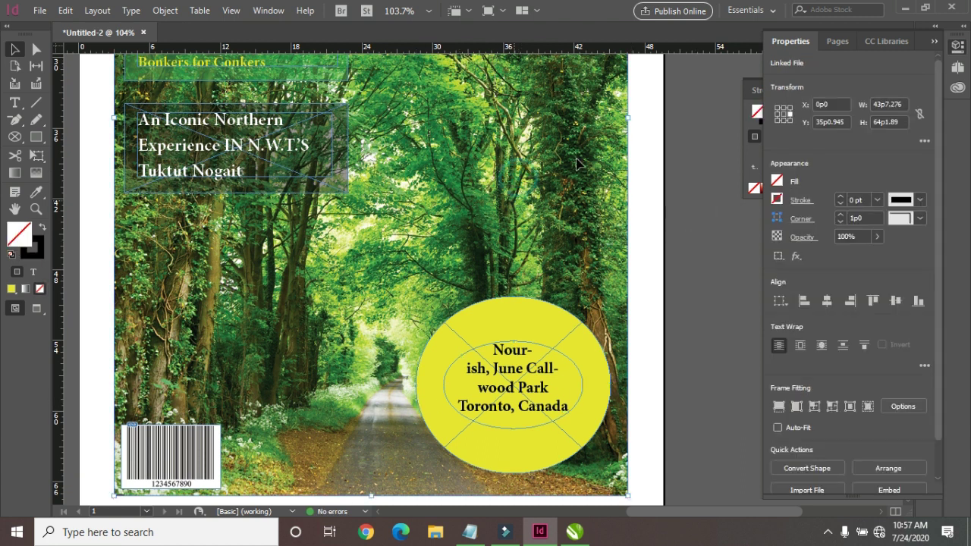
{"action": "left_click", "coordinate": [161, 11]}
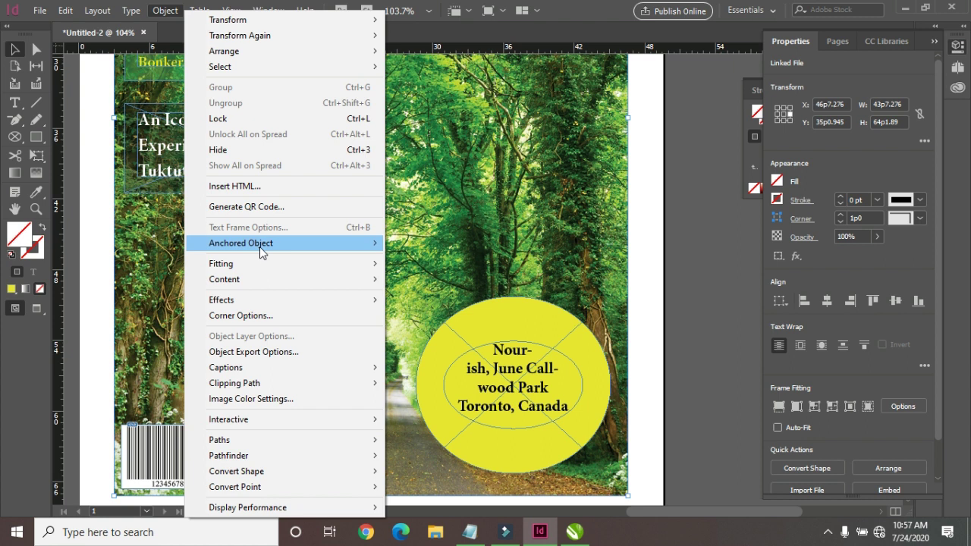
{"action": "left_click", "coordinate": [258, 149]}
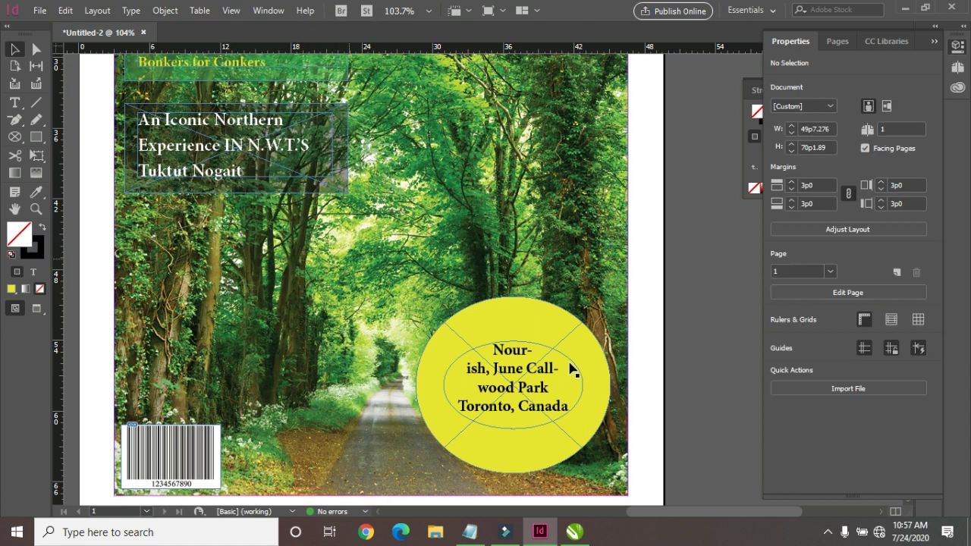
Step: Move the yellow ellipse together with its text to the cover's left side, between the Tuktut Nogait text box and the barcode
{"action": "left_click_drag", "start_coordinate": [693, 246], "coordinate": [400, 487]}
{"action": "left_click_drag", "start_coordinate": [525, 315], "coordinate": [241, 243]}
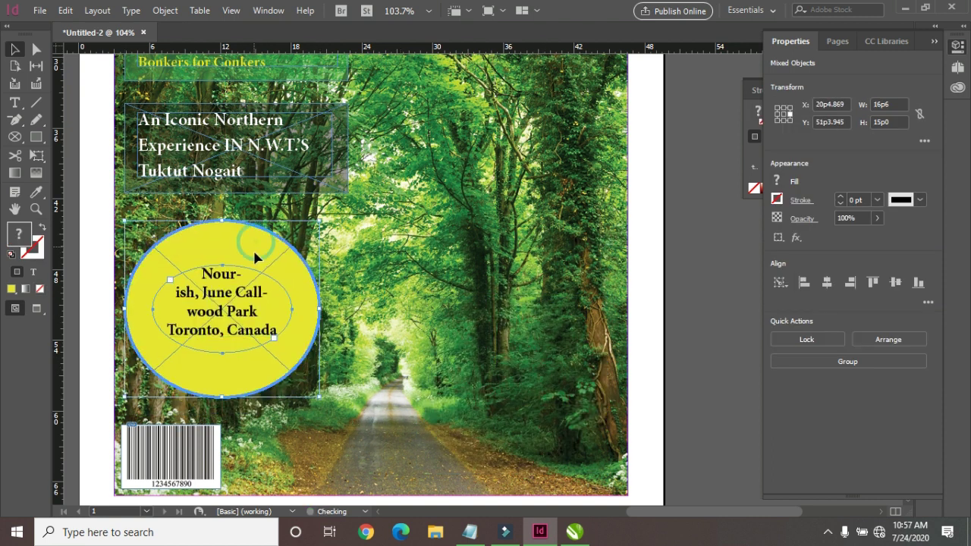
{"action": "key", "text": "Up"}
{"action": "key", "text": "Up"}
{"action": "key", "text": "Up"}
{"action": "key", "text": "Up"}
{"action": "key", "text": "Up"}
{"action": "key", "text": "Up"}
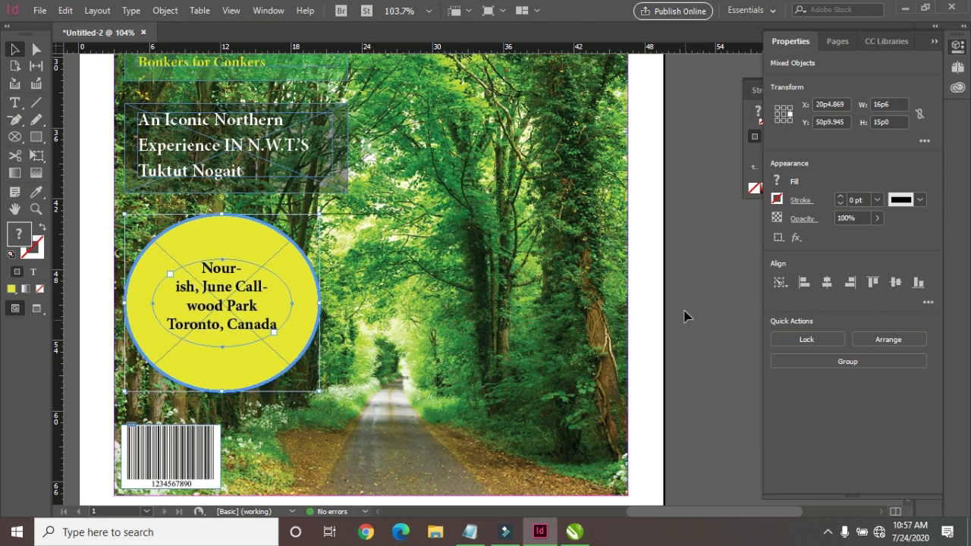
Step: Try to make the callout's text frame taller, and undo the resize
{"action": "left_click", "coordinate": [723, 216]}
{"action": "left_click", "coordinate": [251, 240]}
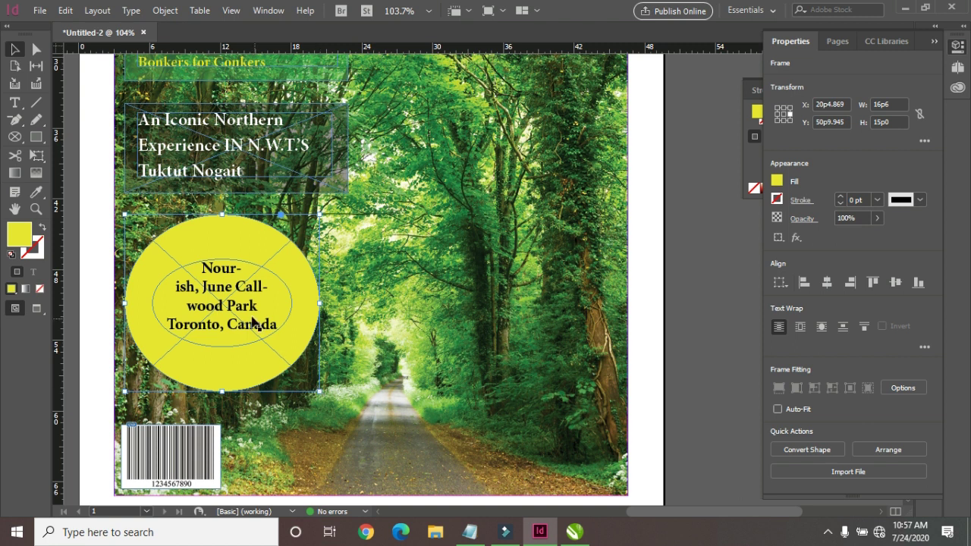
{"action": "left_click", "coordinate": [238, 355]}
{"action": "mouse_move", "coordinate": [222, 356]}
{"action": "left_mouse_down"}
{"action": "mouse_move", "coordinate": [225, 343]}
{"action": "mouse_move", "coordinate": [222, 365]}
{"action": "left_mouse_up"}
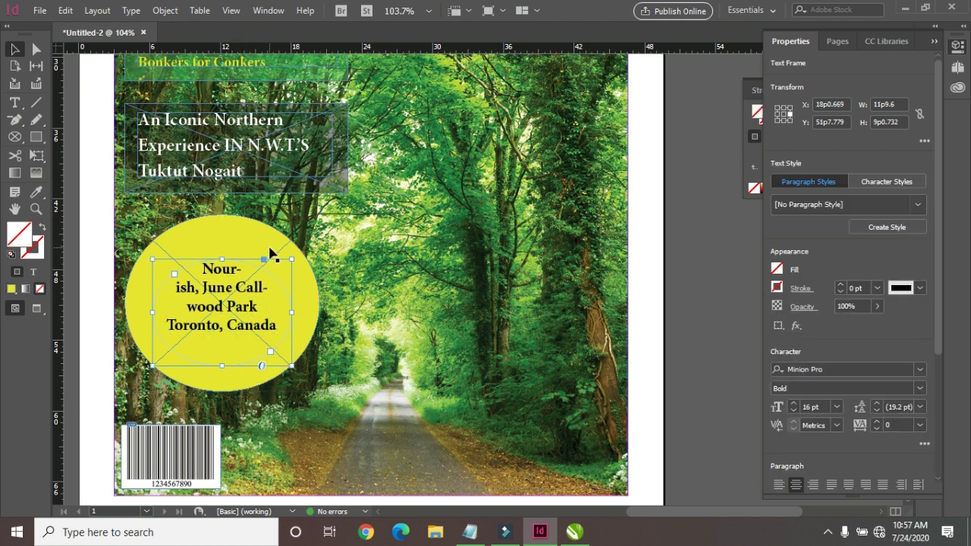
{"action": "key", "text": "ctrl+z"}
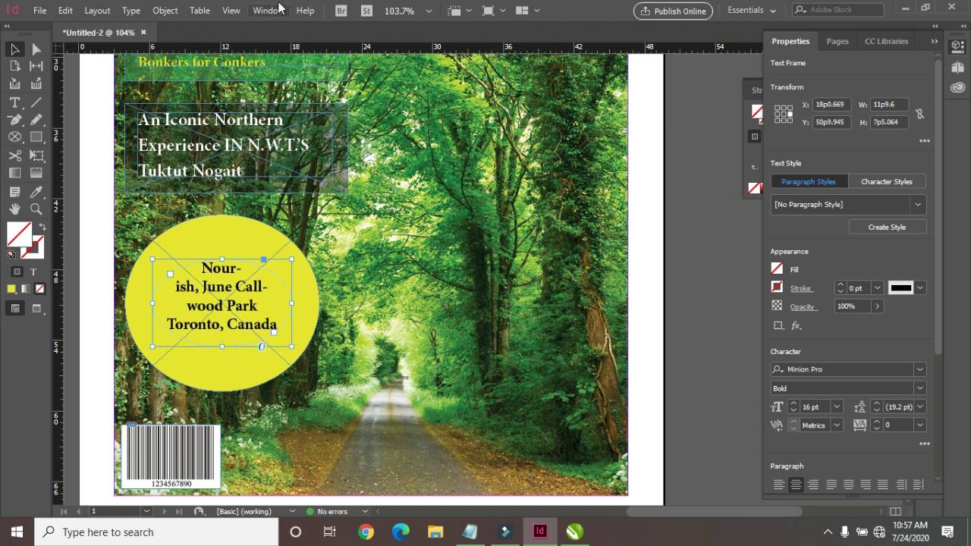
Step: Convert the callout text to outlines and stretch it vertically inside the yellow ellipse to about 8p6 high
{"action": "left_click", "coordinate": [175, 12]}
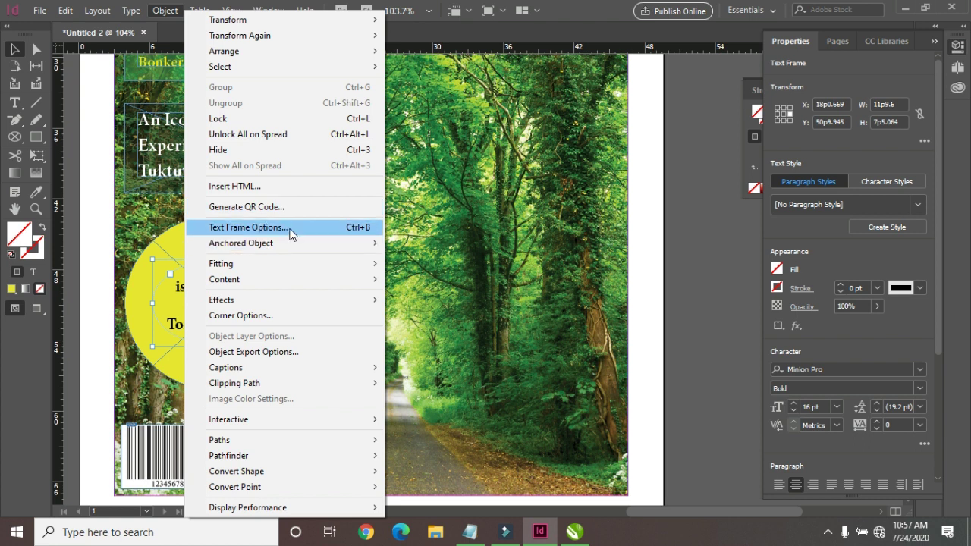
{"action": "mouse_move", "coordinate": [130, 14]}
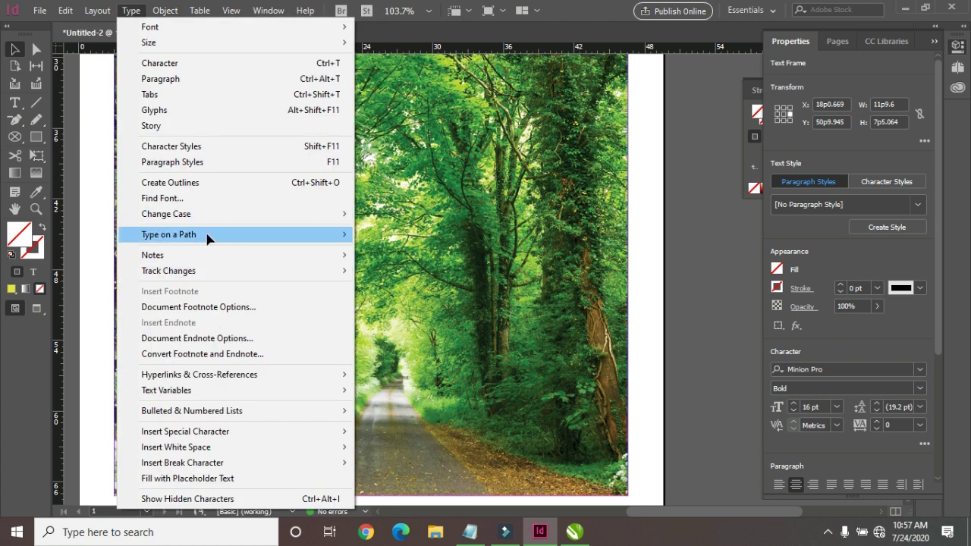
{"action": "left_click", "coordinate": [218, 185]}
{"action": "left_click_drag", "start_coordinate": [221, 335], "coordinate": [221, 352]}
{"action": "left_click_drag", "start_coordinate": [223, 262], "coordinate": [223, 251]}
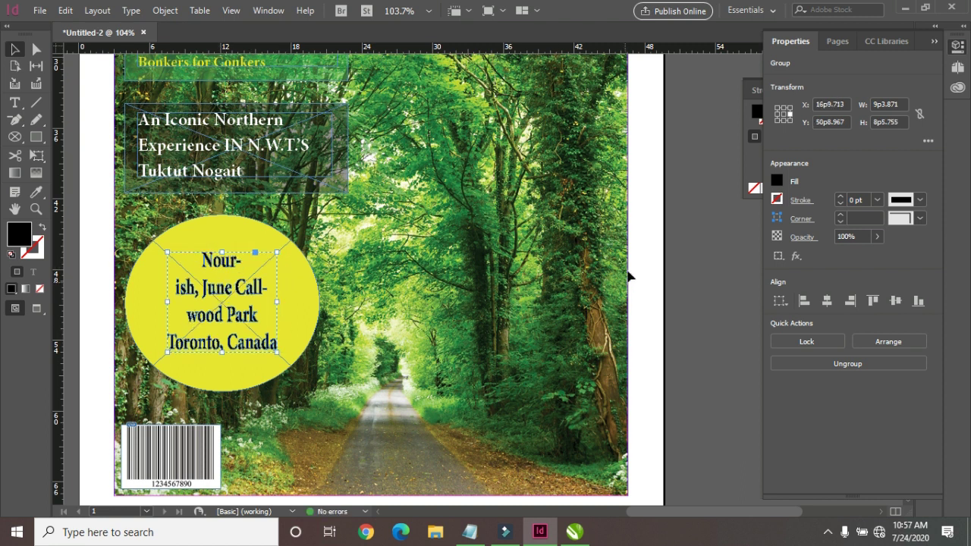
{"action": "left_click", "coordinate": [692, 258]}
Step: Export the cover to the Desktop as the PDF Untitled-2 using the High Quality Print preset
{"action": "left_click", "coordinate": [39, 11]}
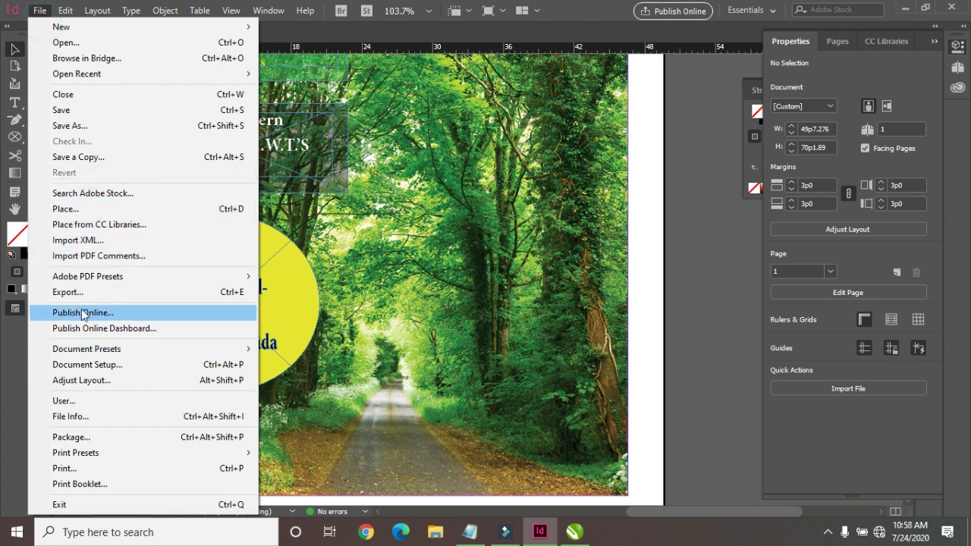
{"action": "mouse_move", "coordinate": [139, 276]}
{"action": "left_click", "coordinate": [319, 297]}
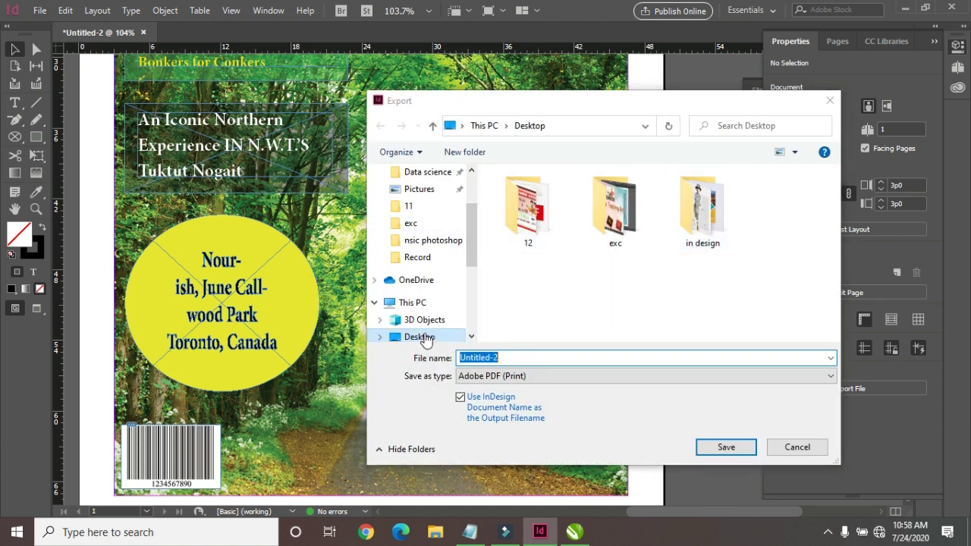
{"action": "left_click", "coordinate": [726, 447]}
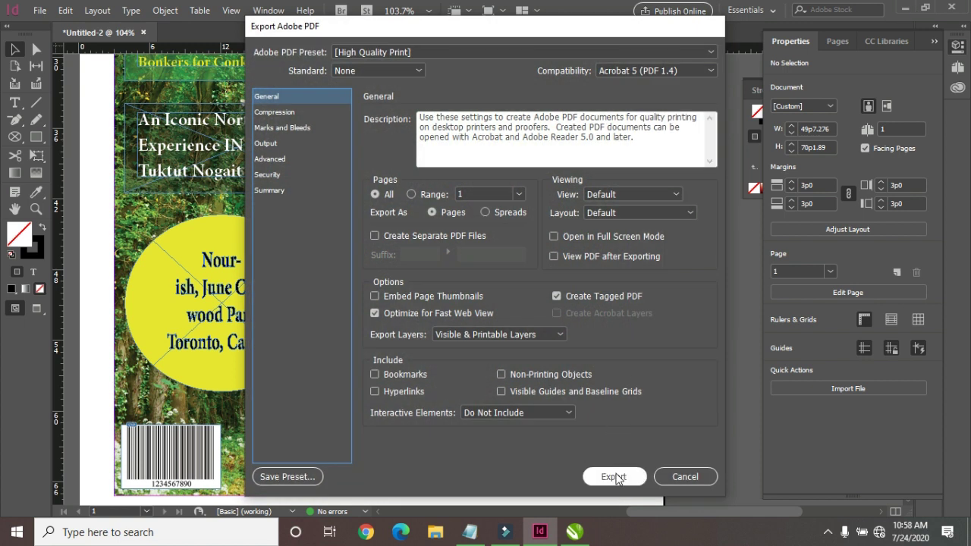
{"action": "left_click", "coordinate": [616, 475]}
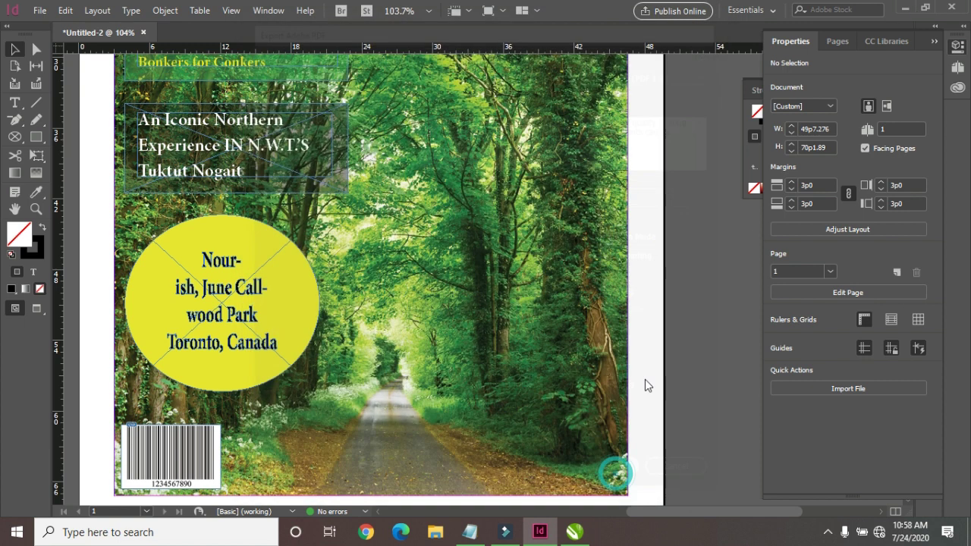
Step: Open the exported Untitled-2 PDF from the desktop, examine the cover from title to barcode, and close it
{"action": "left_click", "coordinate": [905, 9]}
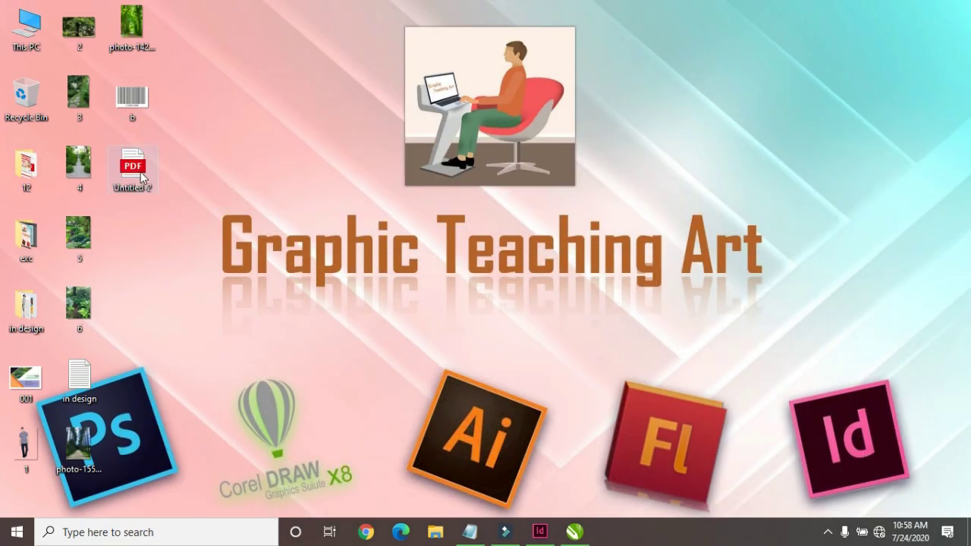
{"action": "double_click", "coordinate": [133, 167]}
{"action": "scroll", "coordinate": [568, 369], "scroll_direction": "down", "scroll_amount": 5}
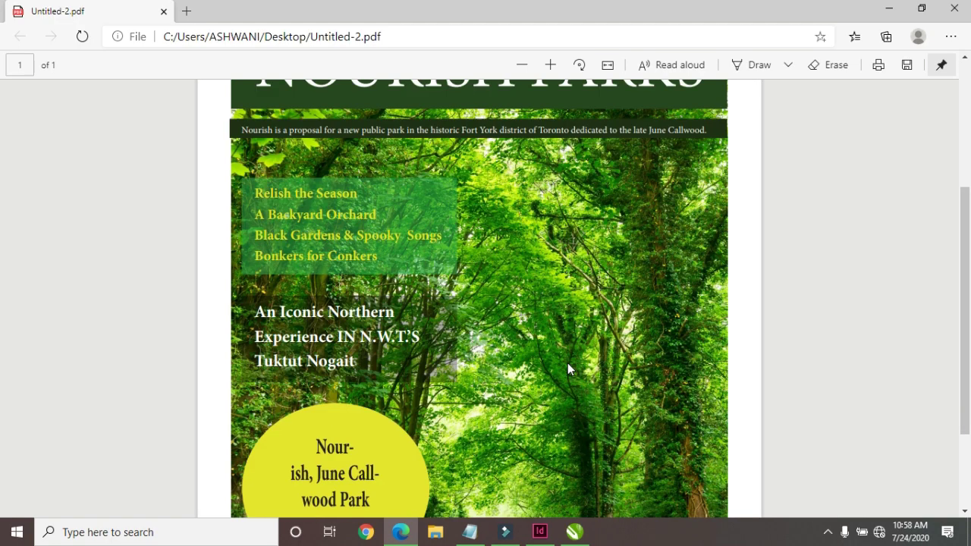
{"action": "scroll", "coordinate": [569, 370], "scroll_direction": "up", "scroll_amount": 5}
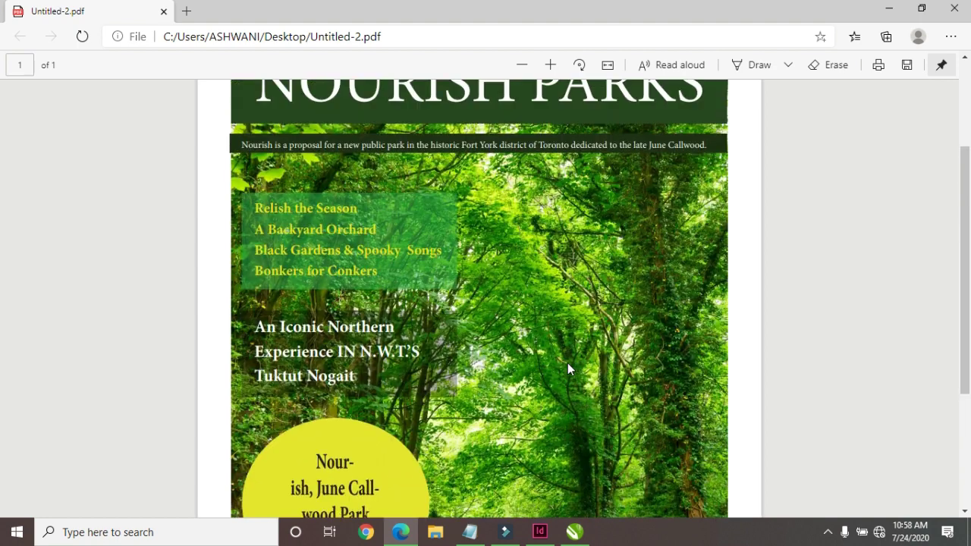
{"action": "scroll", "coordinate": [568, 363], "scroll_direction": "down", "scroll_amount": 5}
{"action": "scroll", "coordinate": [500, 338], "scroll_direction": "up", "scroll_amount": 2}
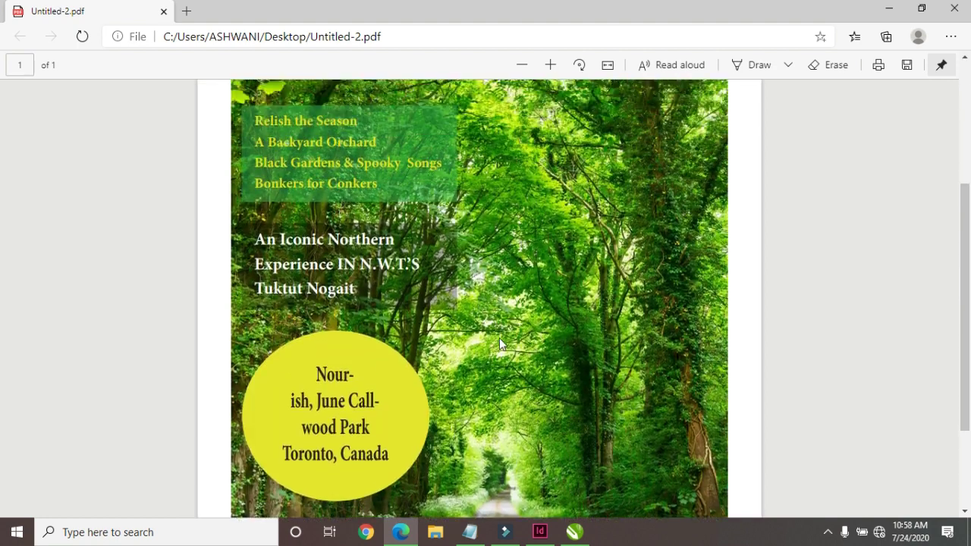
{"action": "scroll", "coordinate": [702, 230], "scroll_direction": "down", "scroll_amount": 2}
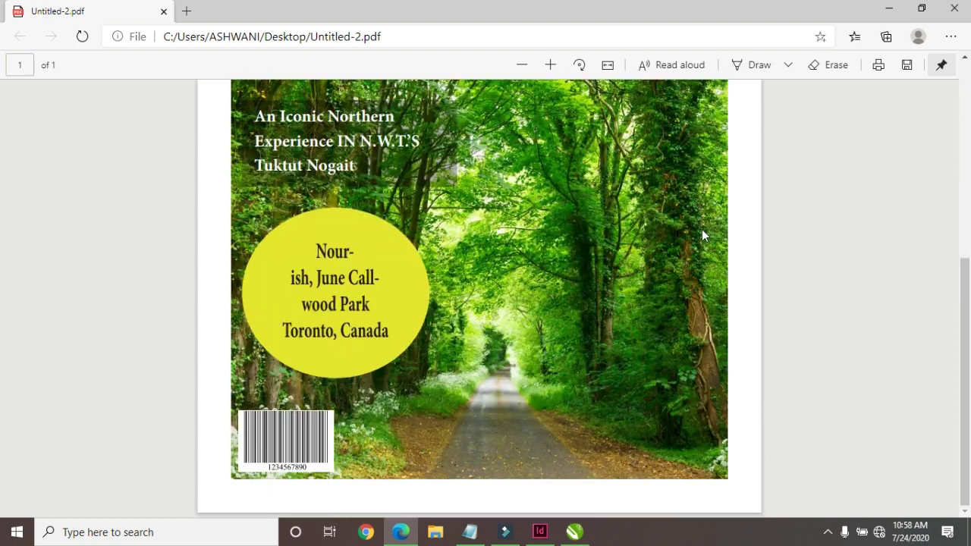
{"action": "left_click", "coordinate": [955, 8]}
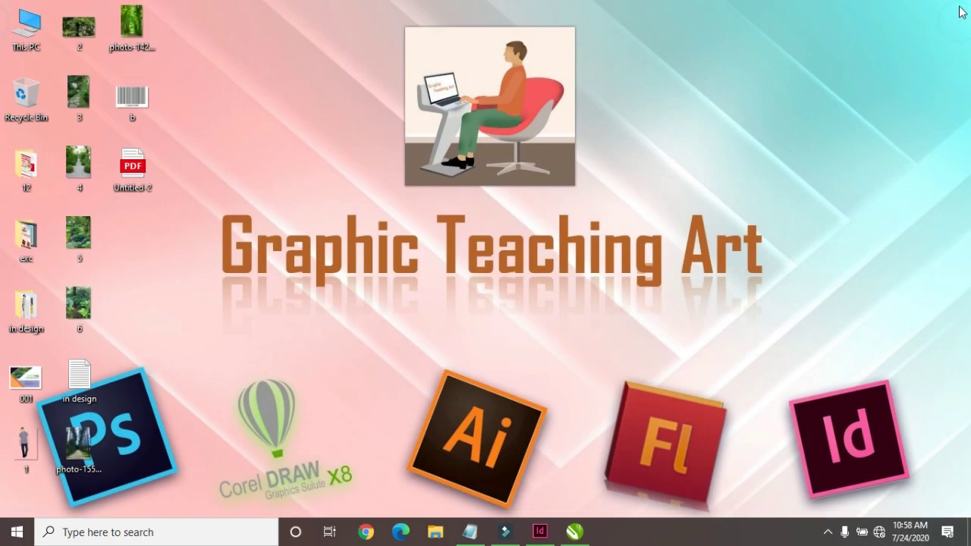